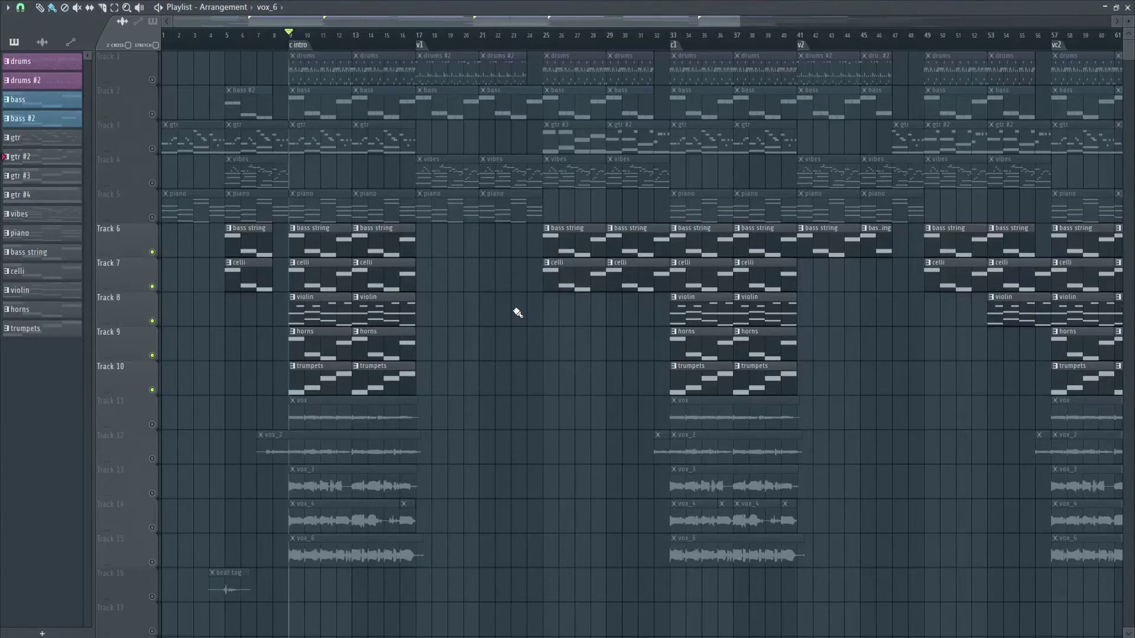
Step: Play the intro from bar 9, first with only the string and brass tracks soloed, then with the full arrangement
key(space)
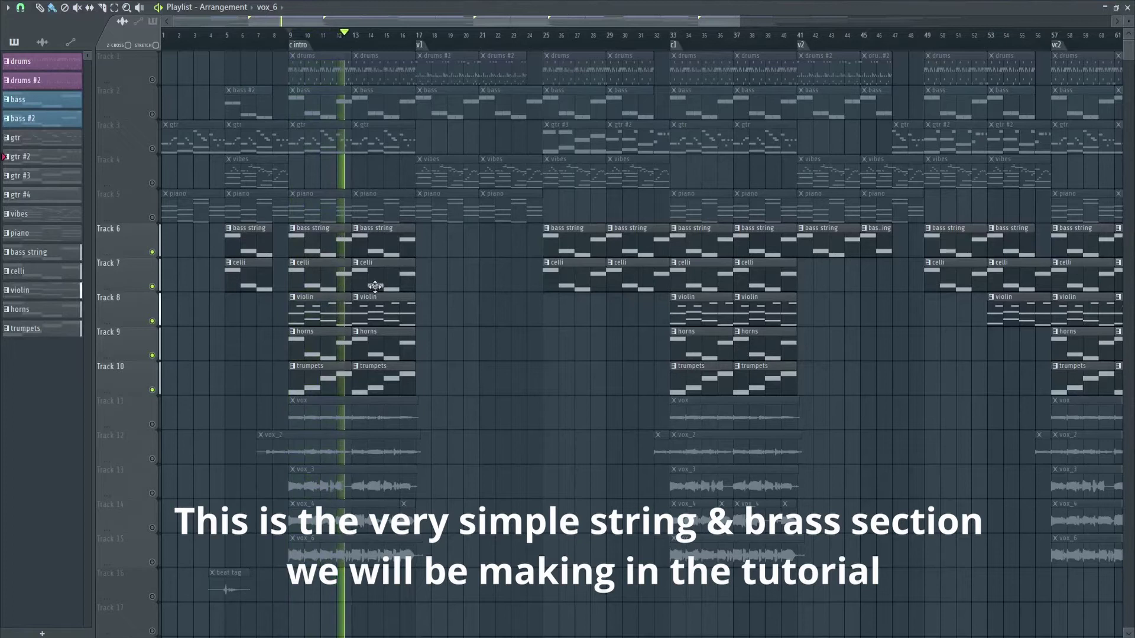
key(space)
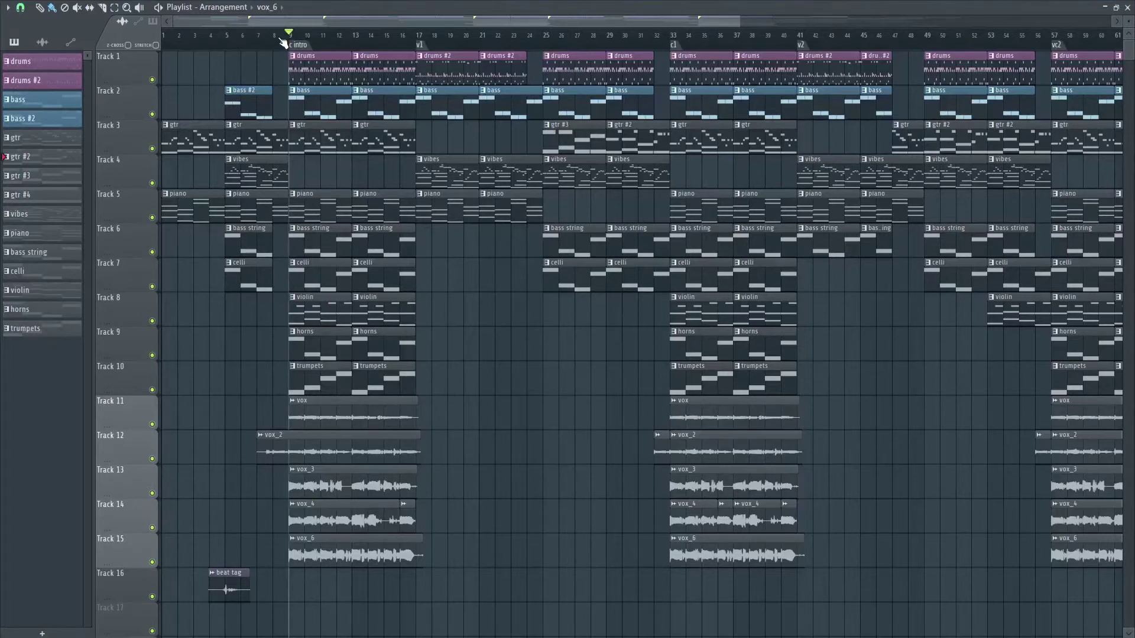
key(space)
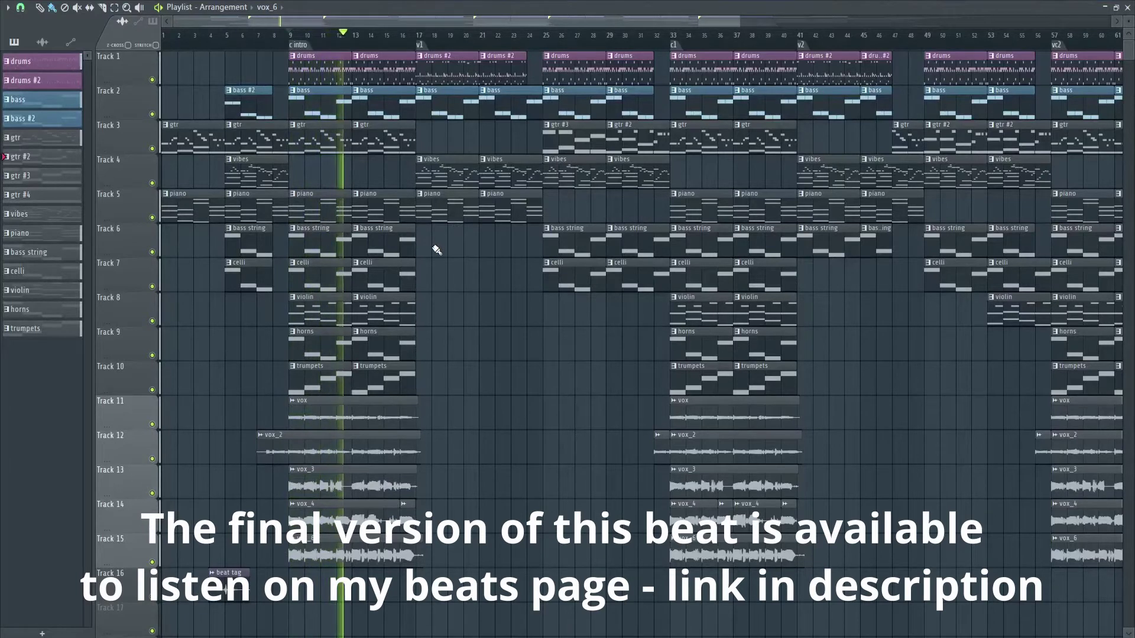
key(space)
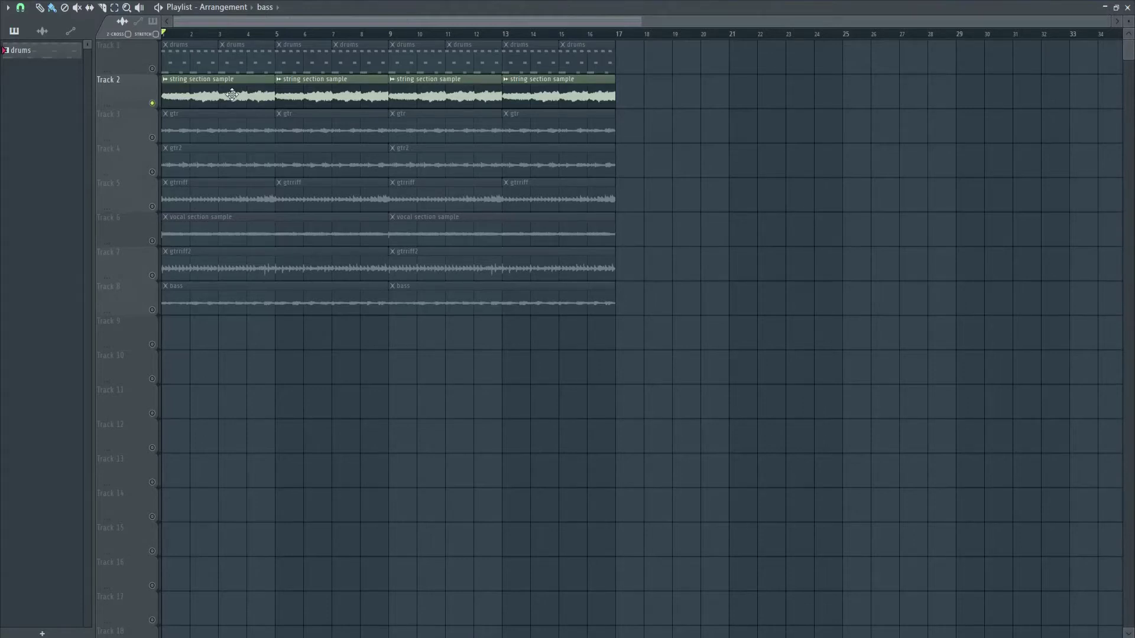
Step: Play the soloed string section sample on Track 2
key(space)
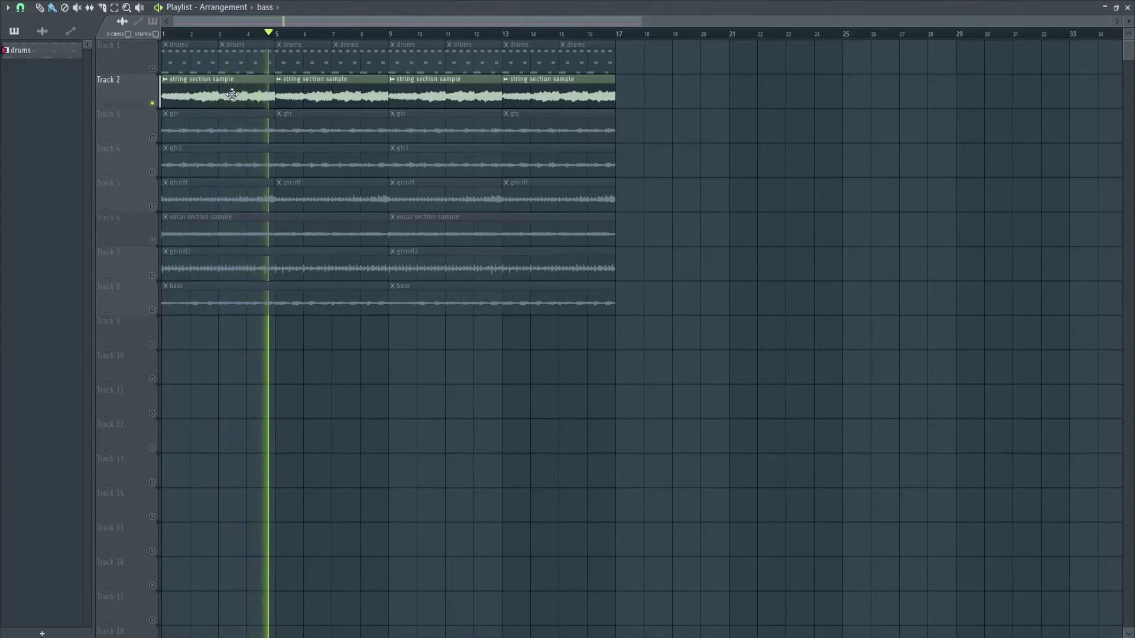
key(space)
key(ctrl+z)
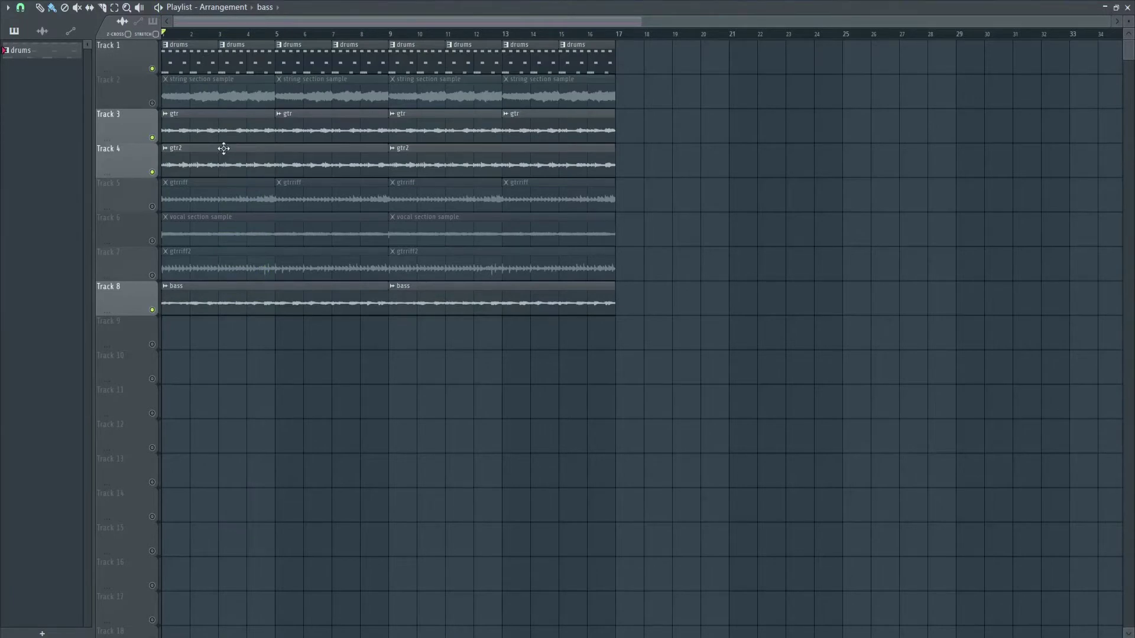
Step: Play the beat with drums, guitars and bass, unmuting Tracks 2, 7, 6 and 5 one after another
key(space)
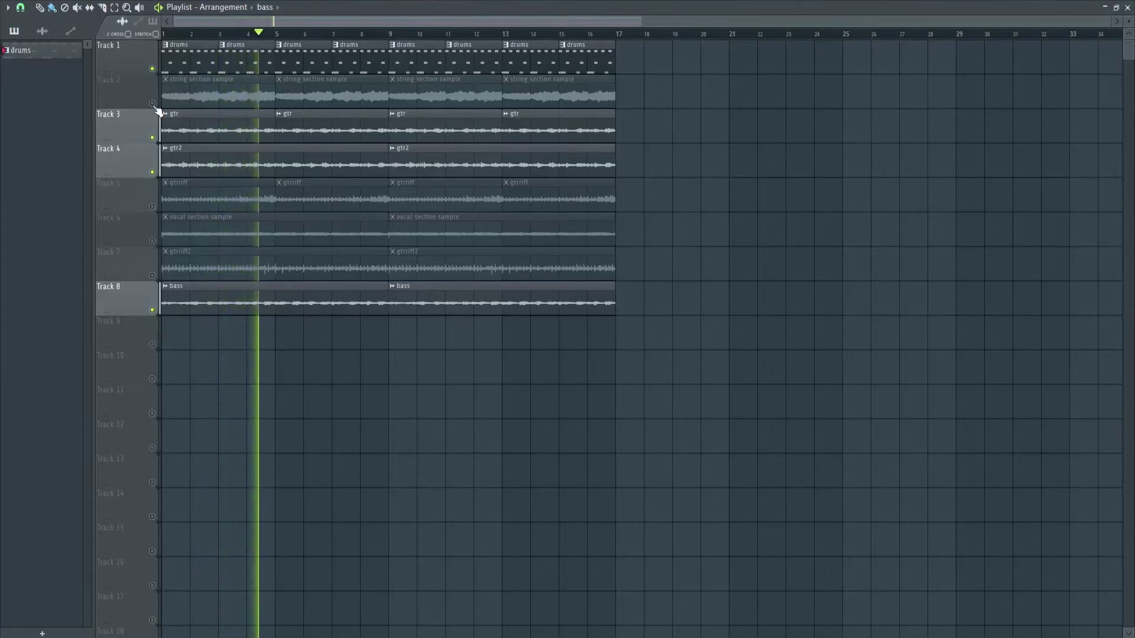
click(153, 104)
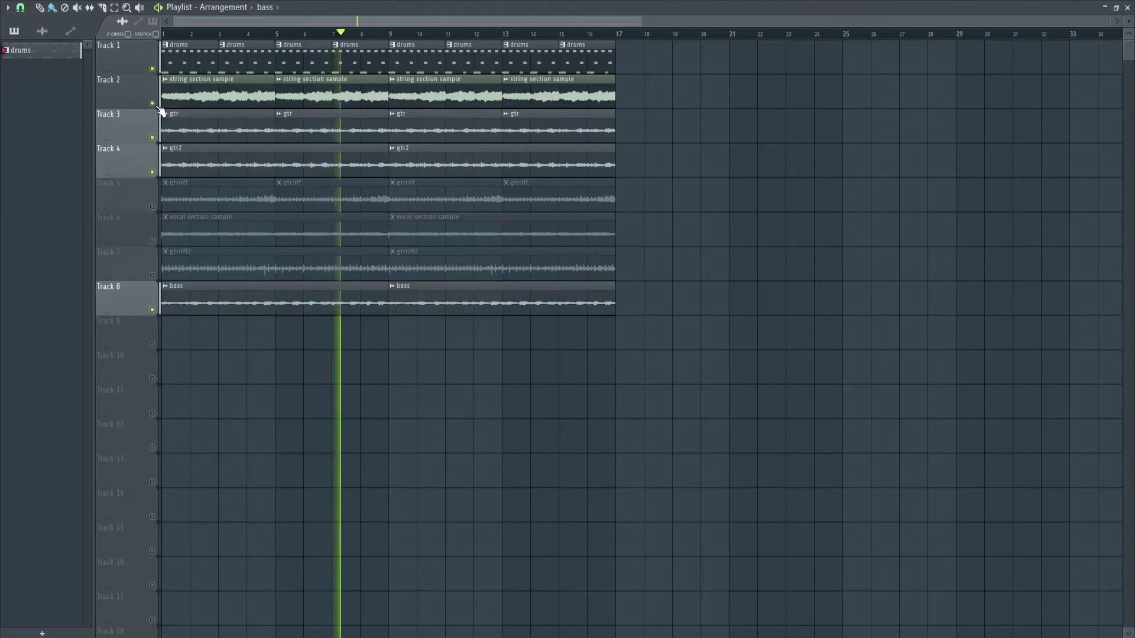
click(152, 274)
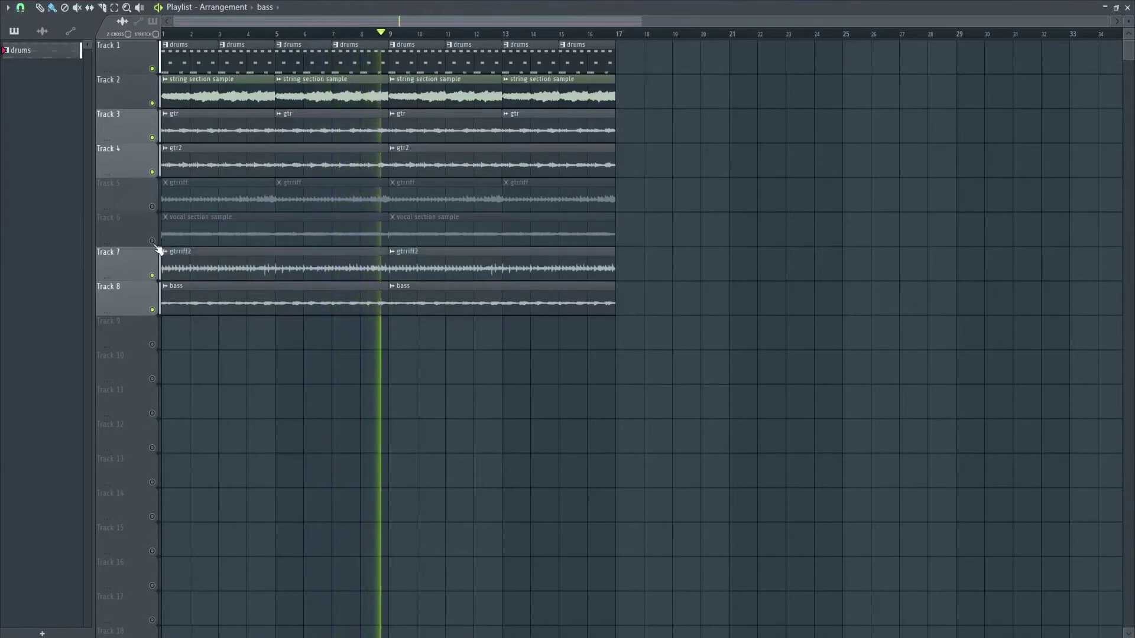
click(152, 241)
click(152, 206)
key(space)
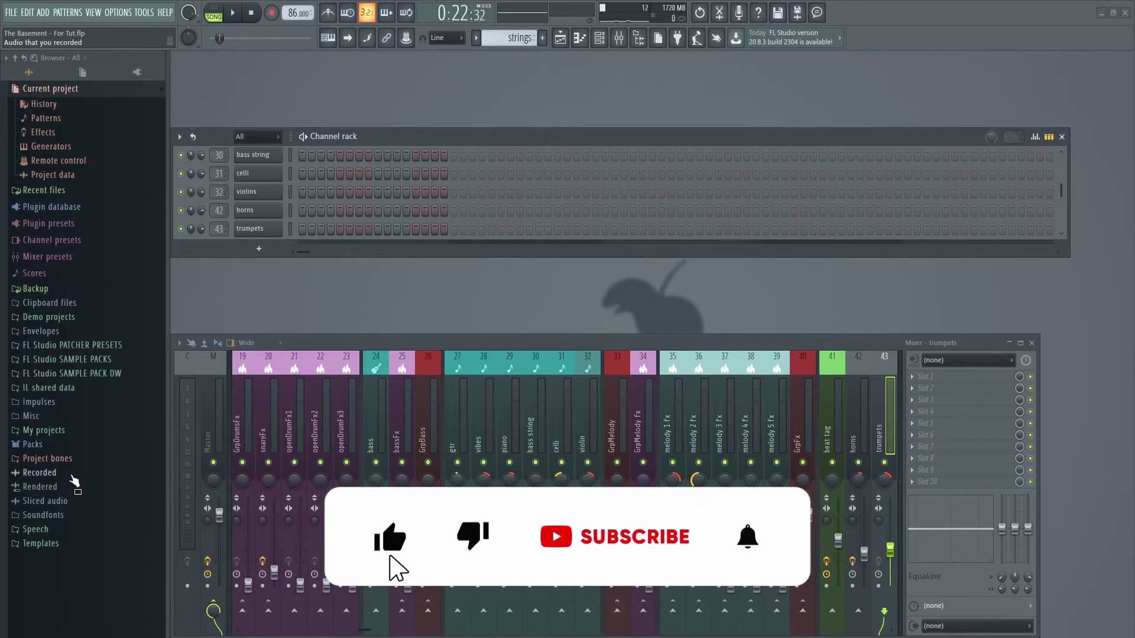
Step: Play the song from the intro twice, viewing the bass string channel's instrument window briefly in between
click(233, 13)
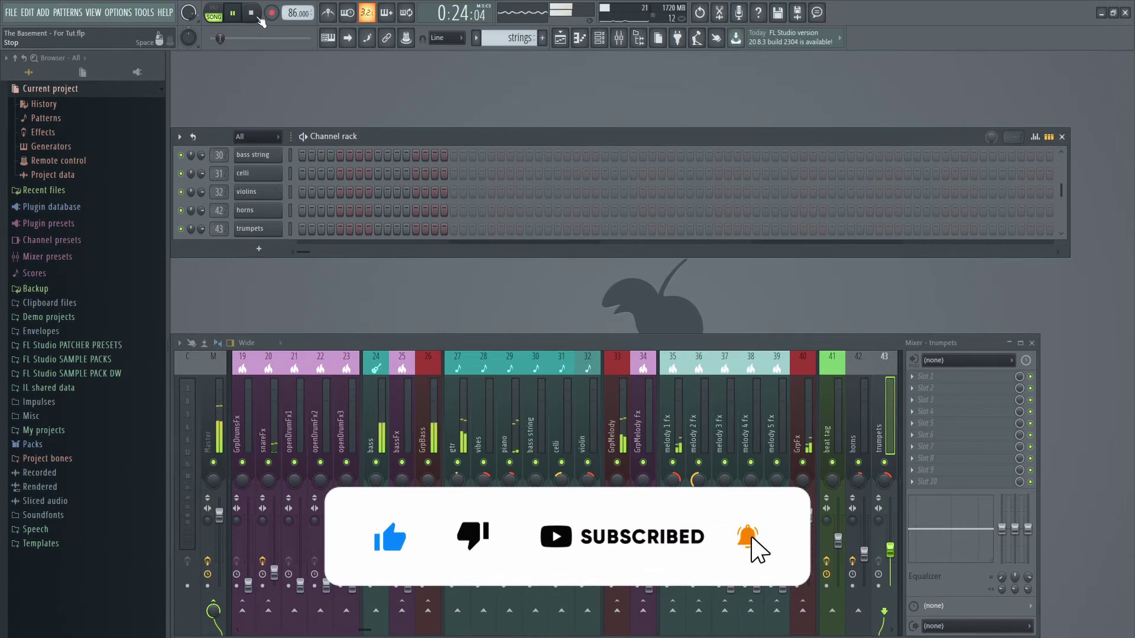
click(254, 17)
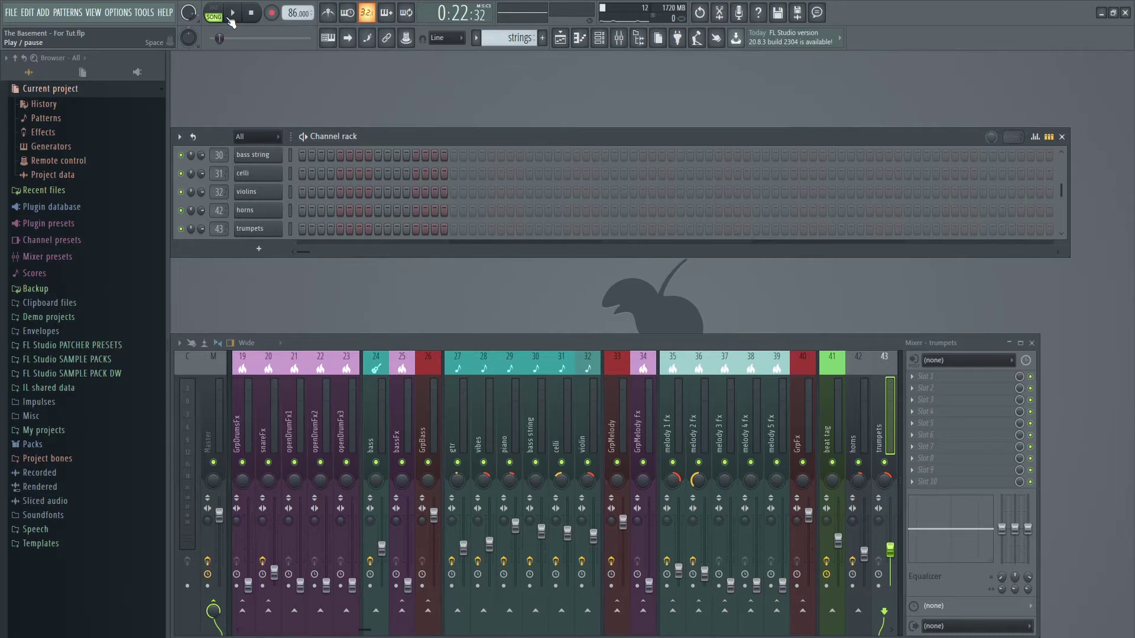
click(272, 157)
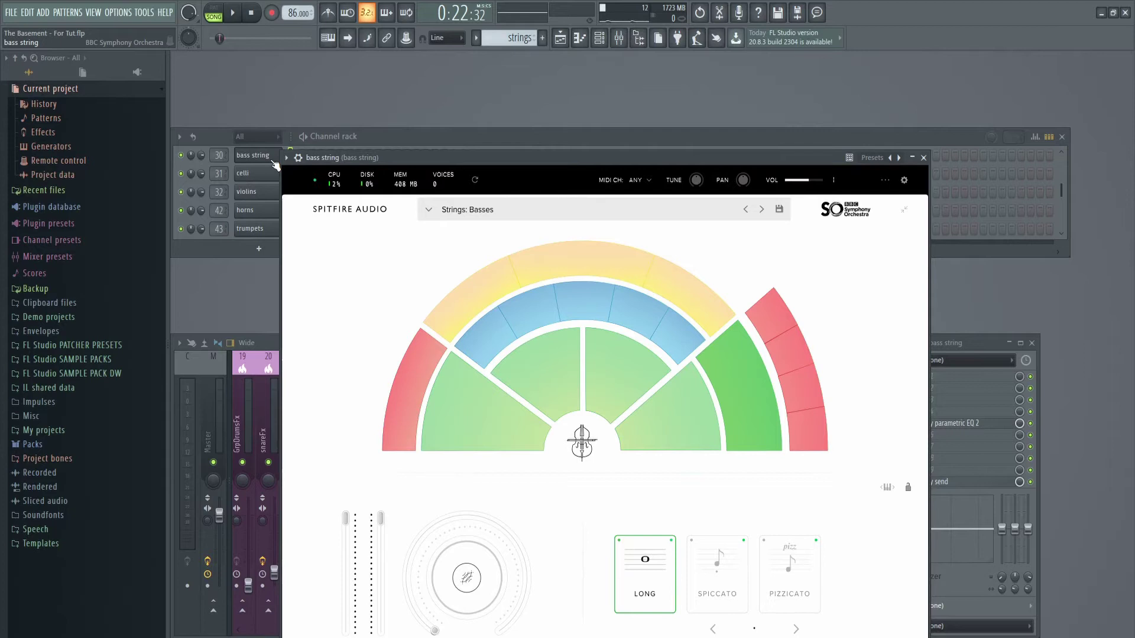
drag(453, 155, 432, 82)
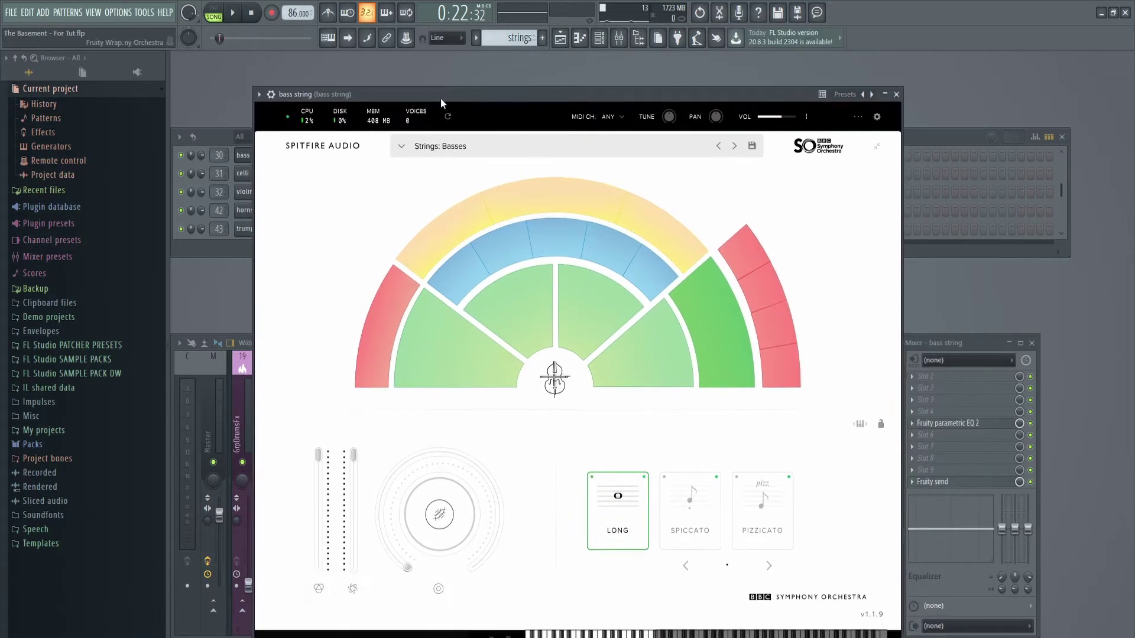
click(902, 84)
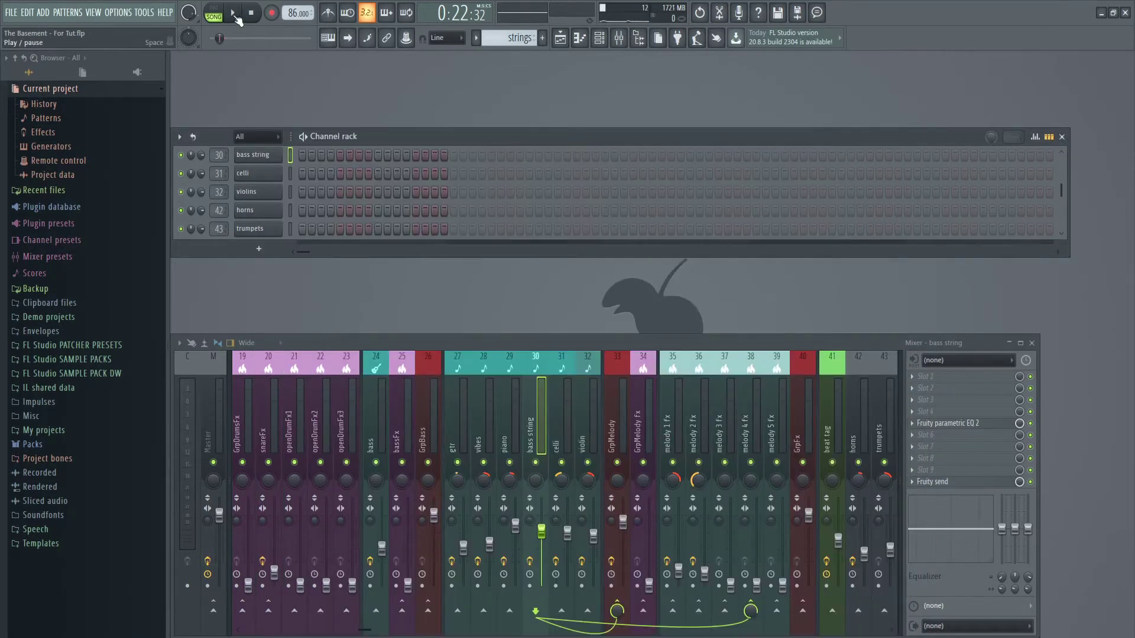
click(234, 13)
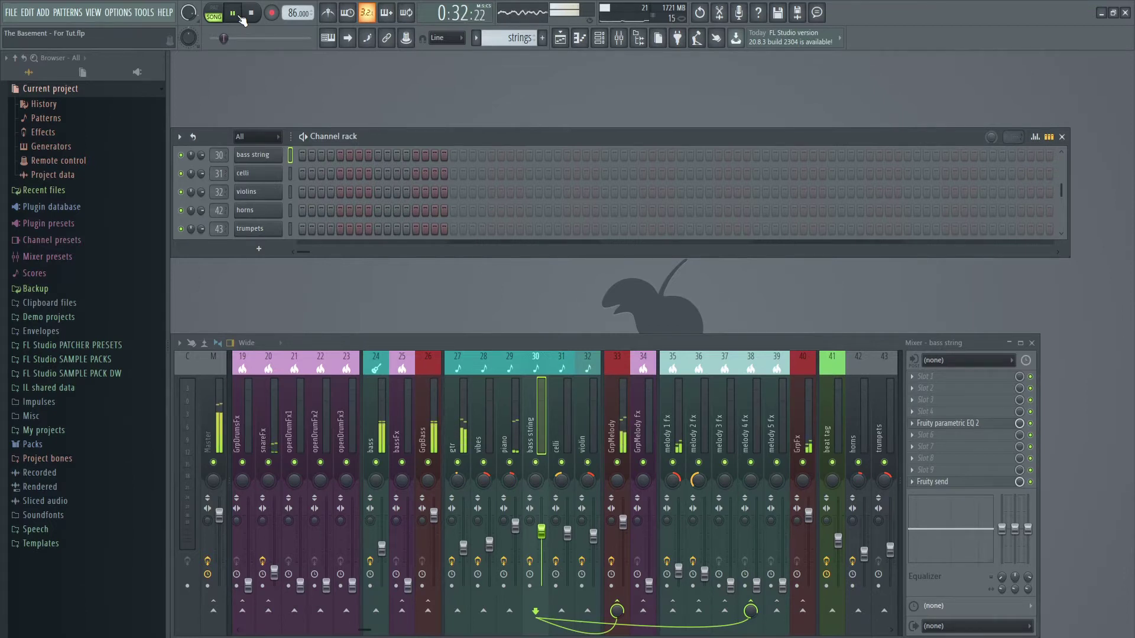
click(256, 15)
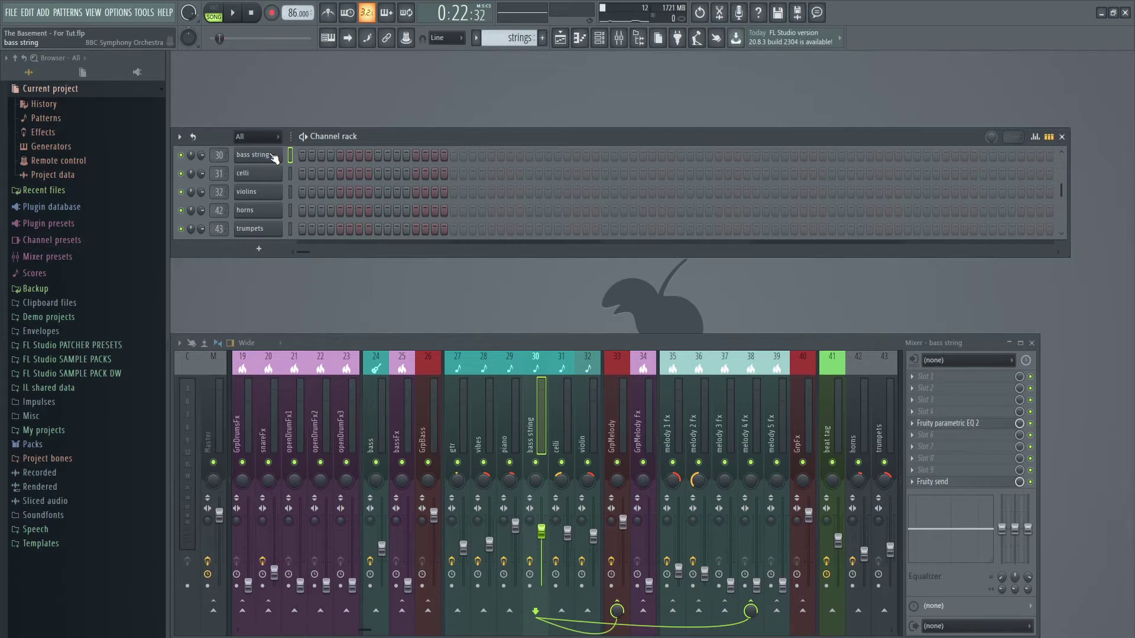
Step: Examine the Strings: Basses preset with the Long articulation in the bass string channel's instrument
click(273, 156)
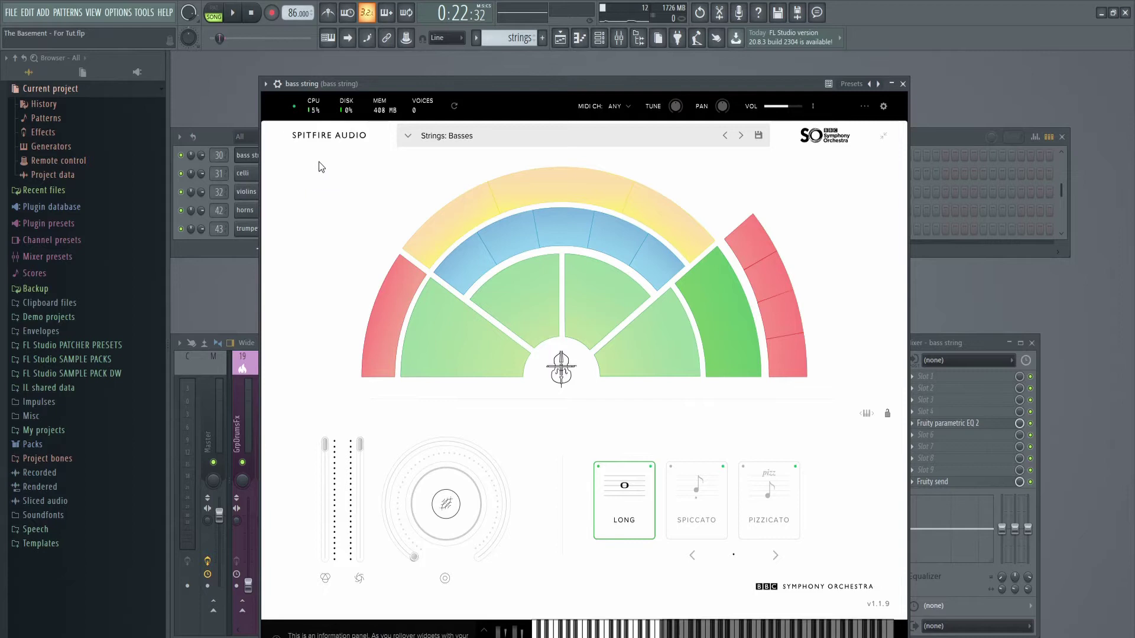
drag(395, 82, 373, 59)
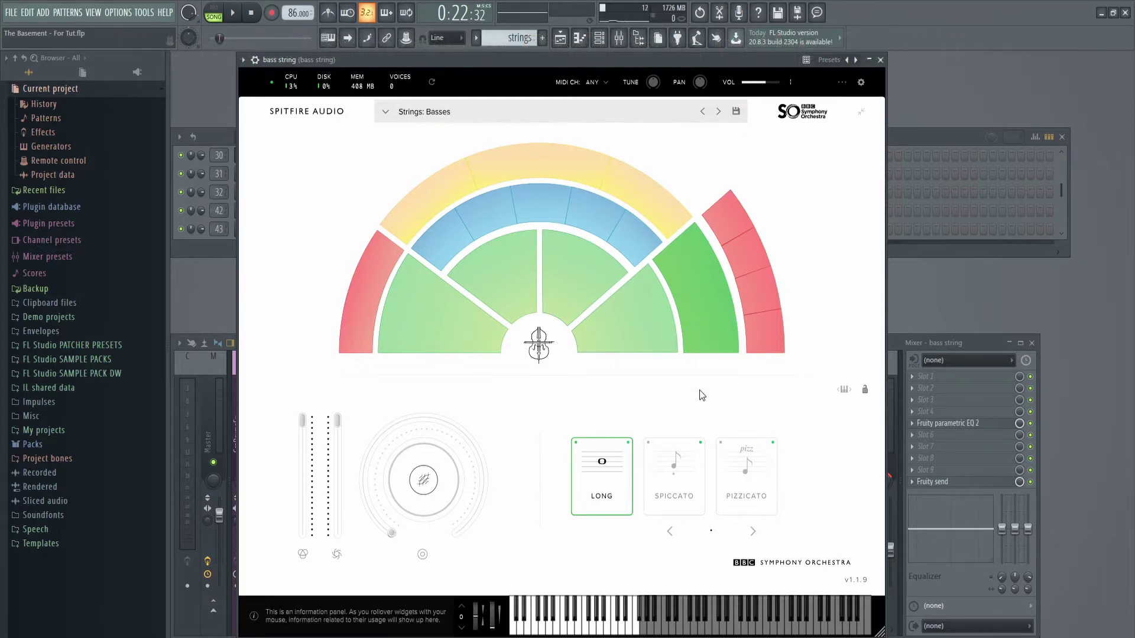
mouse_move(694, 305)
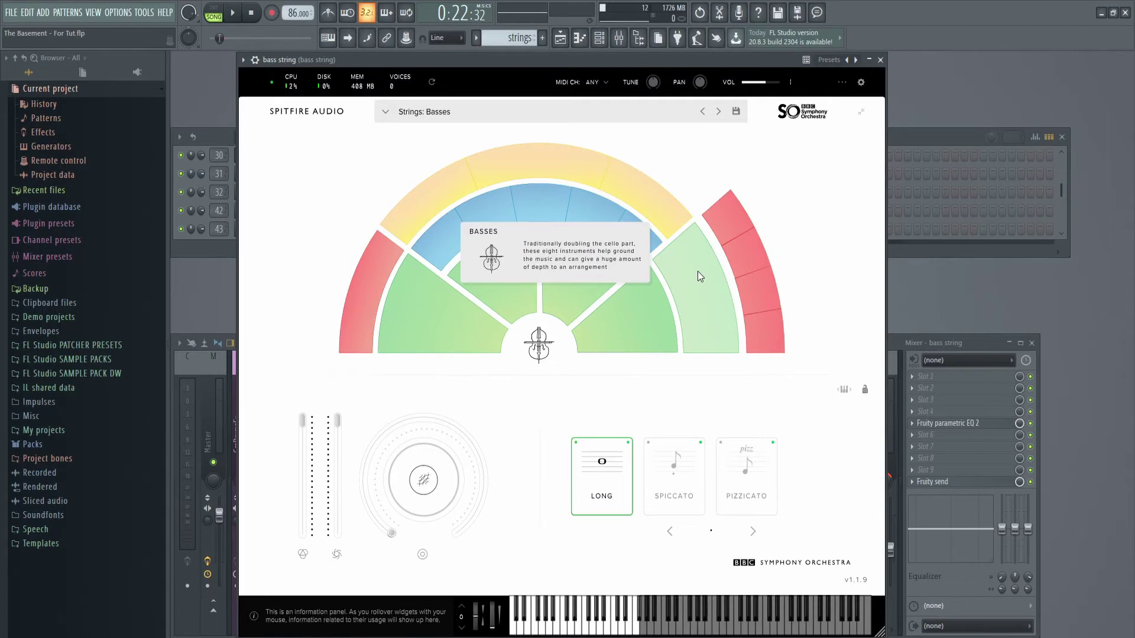
click(880, 59)
Step: View the bass string channel's notes in the piano roll and play the pattern with that channel soloed
right_click(270, 158)
click(295, 157)
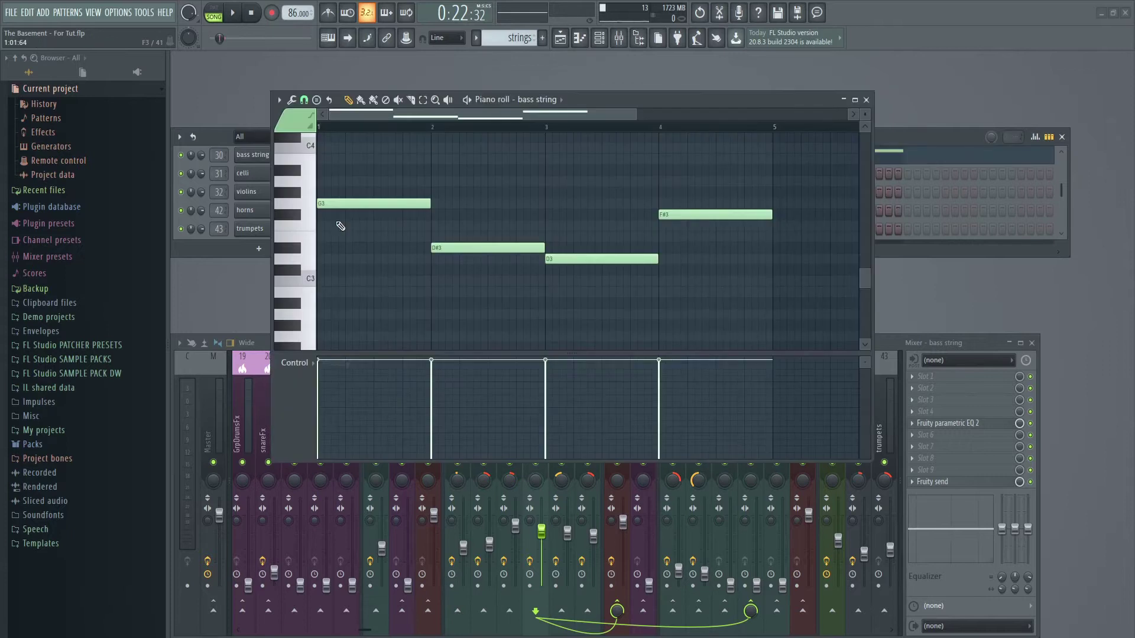
right_click(186, 159)
key(space)
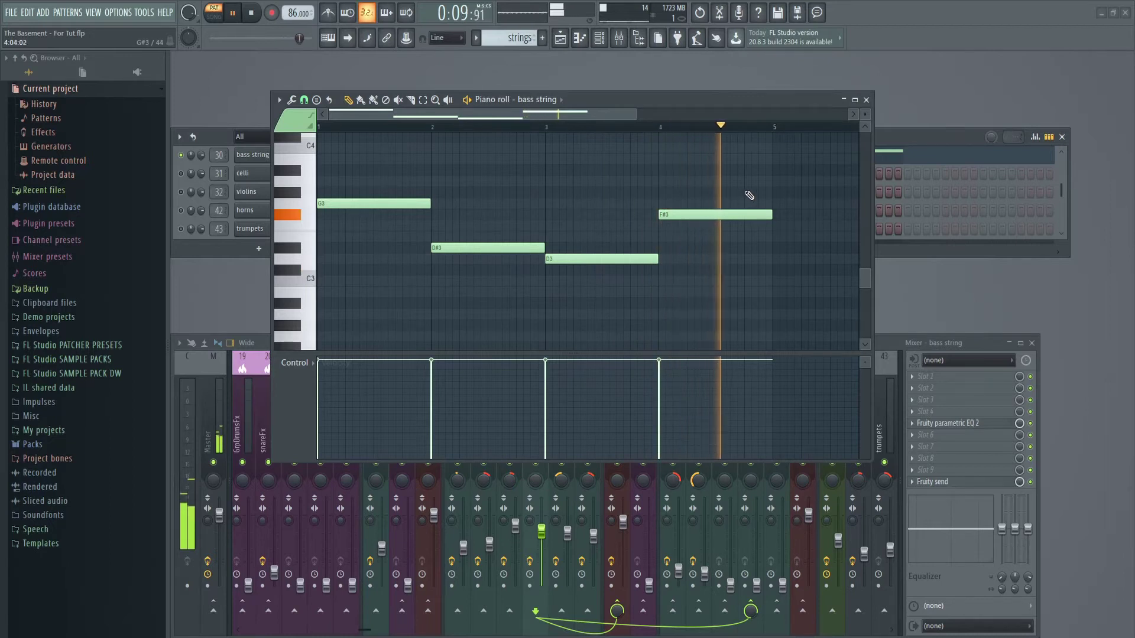
key(space)
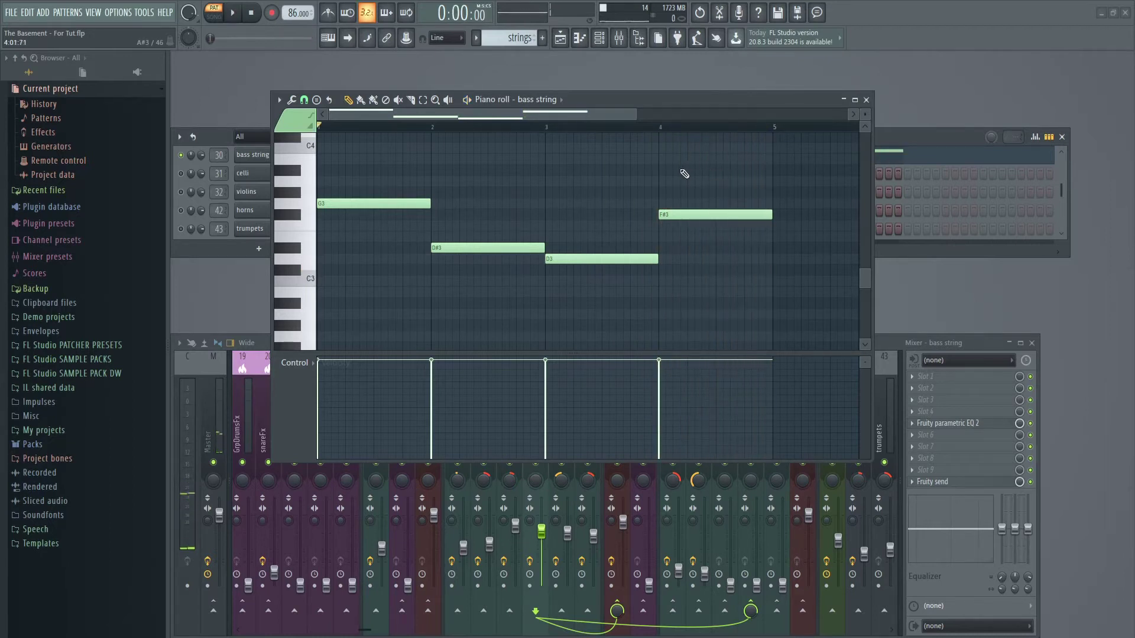
scroll(661, 195, up, 2)
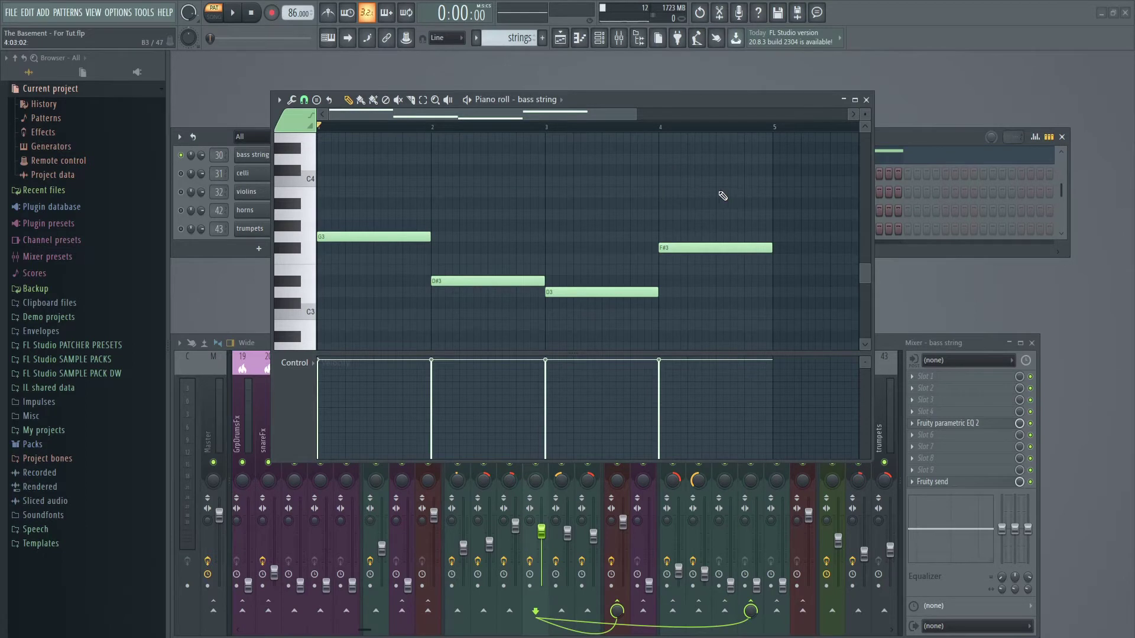
click(866, 99)
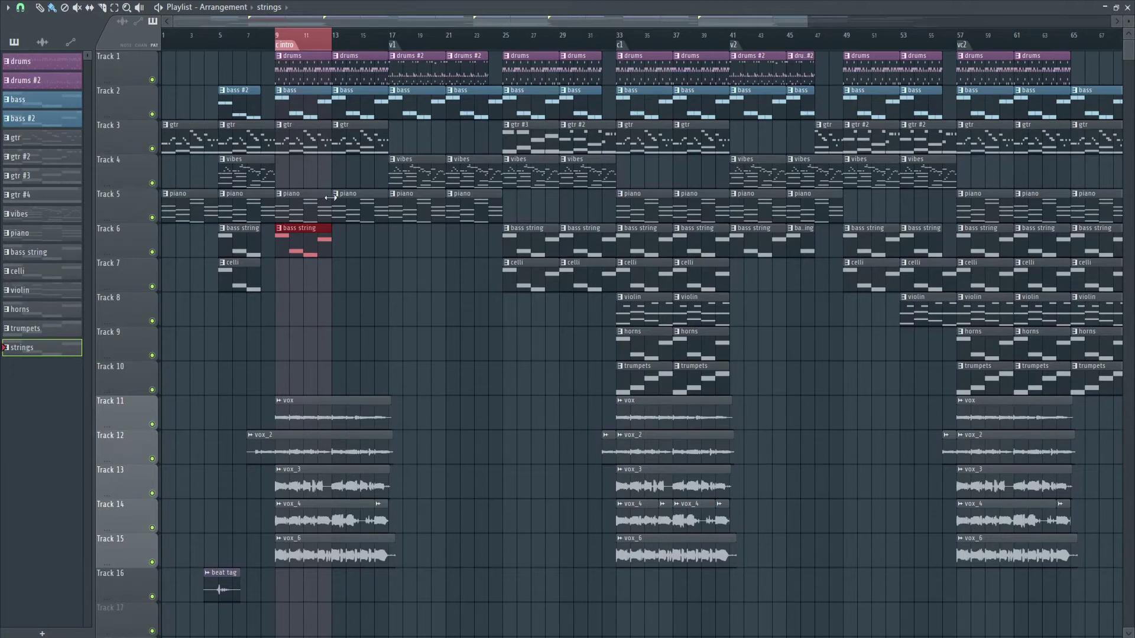
Step: Play the selected intro bars in the playlist, briefly soloing and unsoloing the bass string track
key(space)
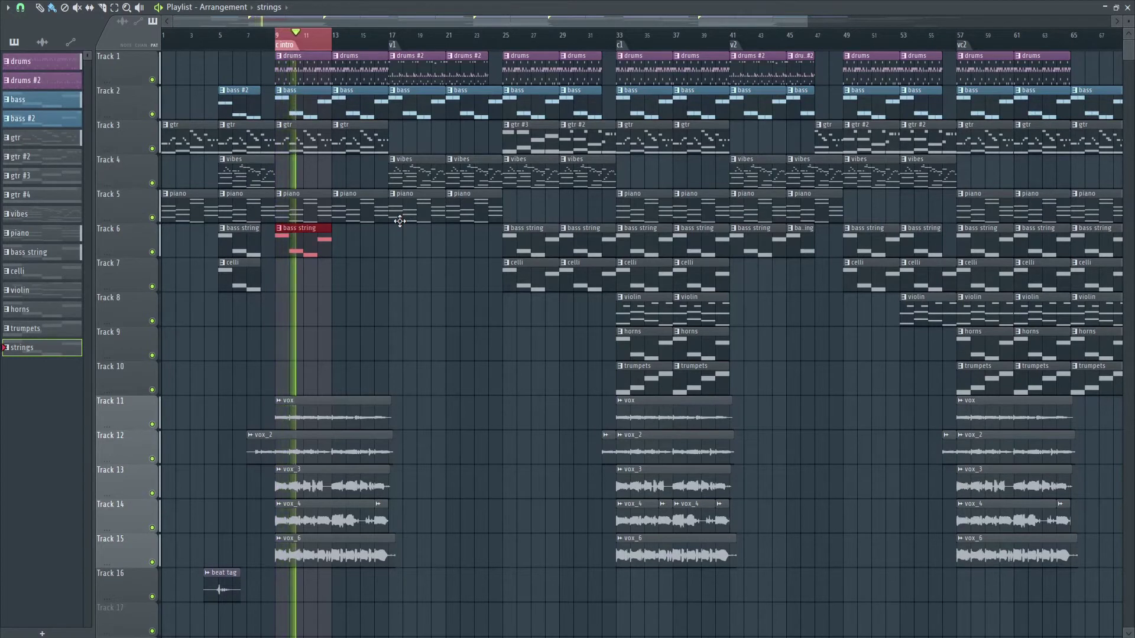
right_click(153, 253)
right_click(154, 253)
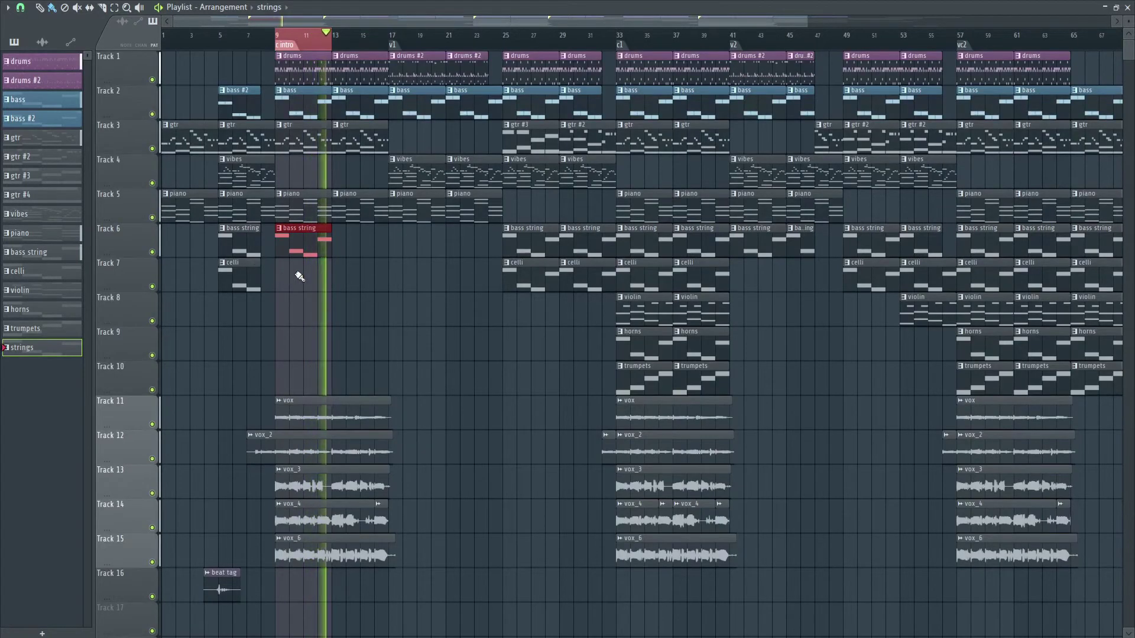
key(space)
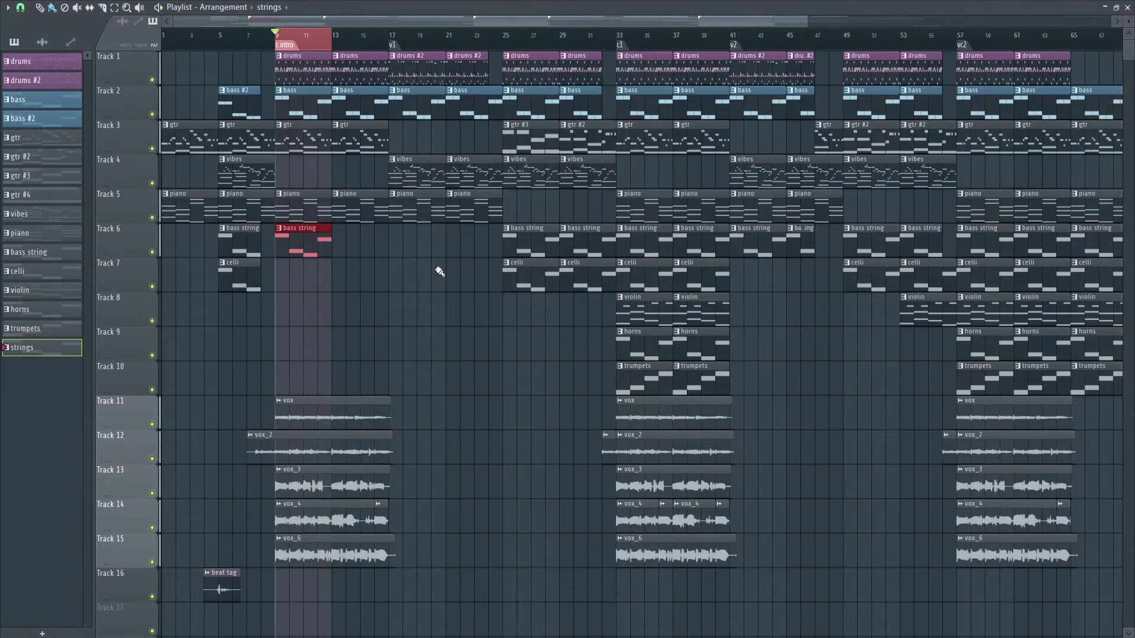
Step: Leave the playlist and examine the Strings: Celli preset in the celli channel's instrument
click(1127, 7)
click(249, 171)
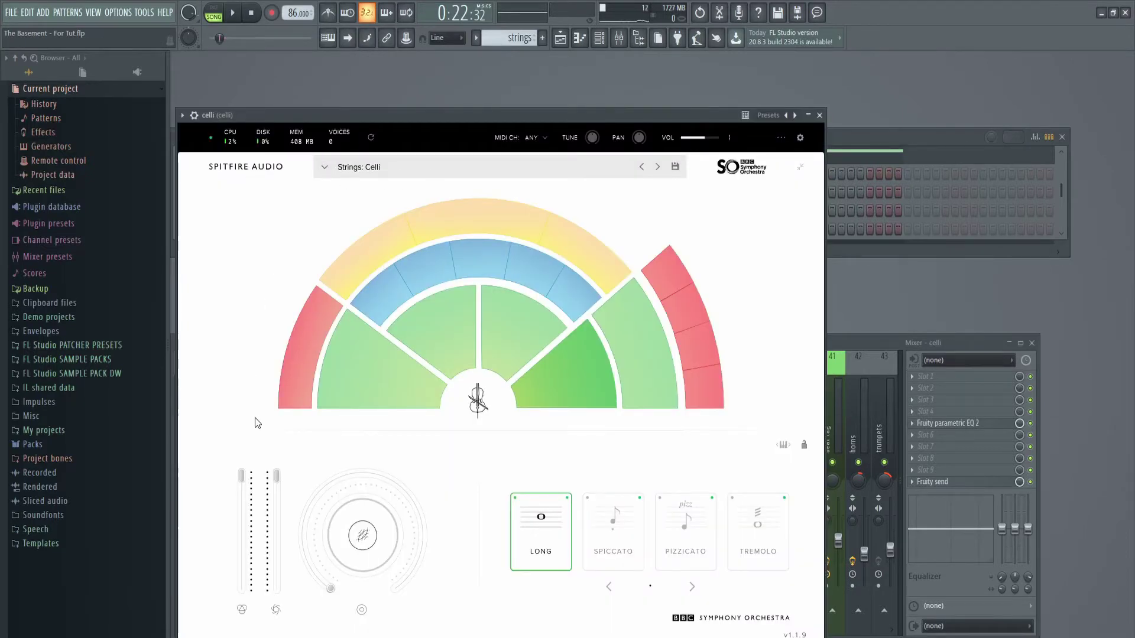
mouse_move(561, 373)
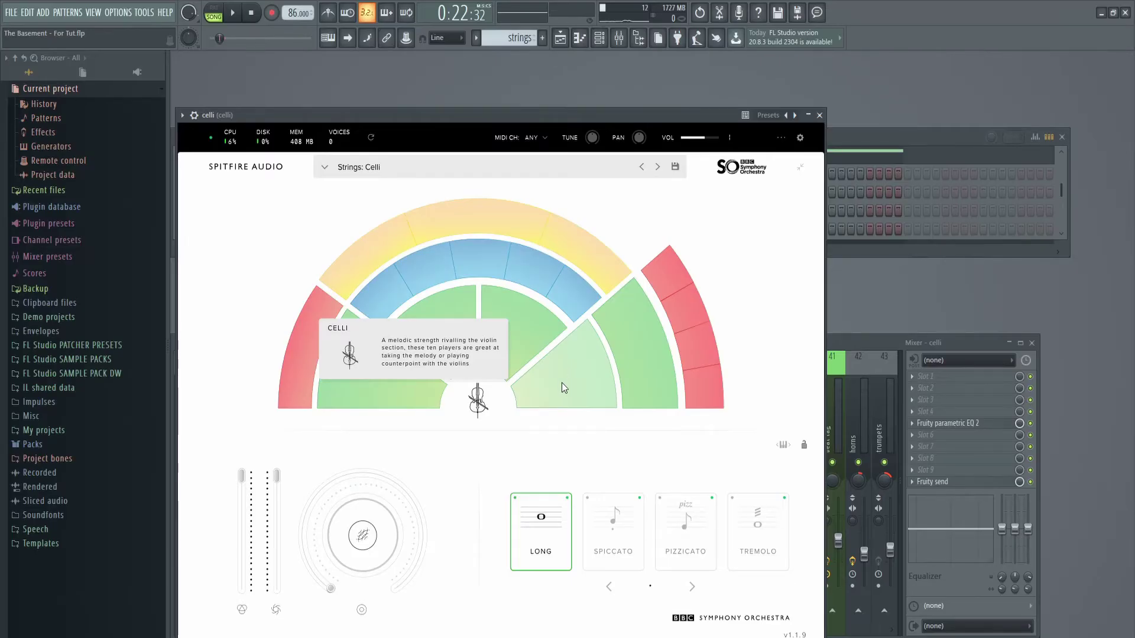
click(819, 115)
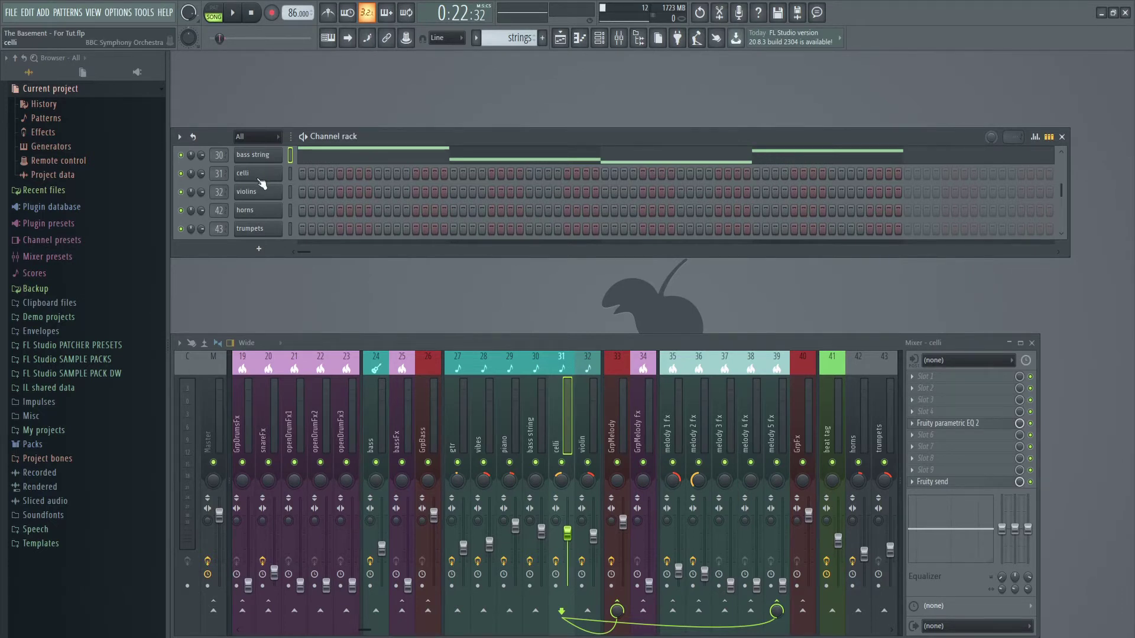
Step: Copy all the notes of the bass string channel into the celli channel's piano roll
click(359, 156)
key(ctrl+a)
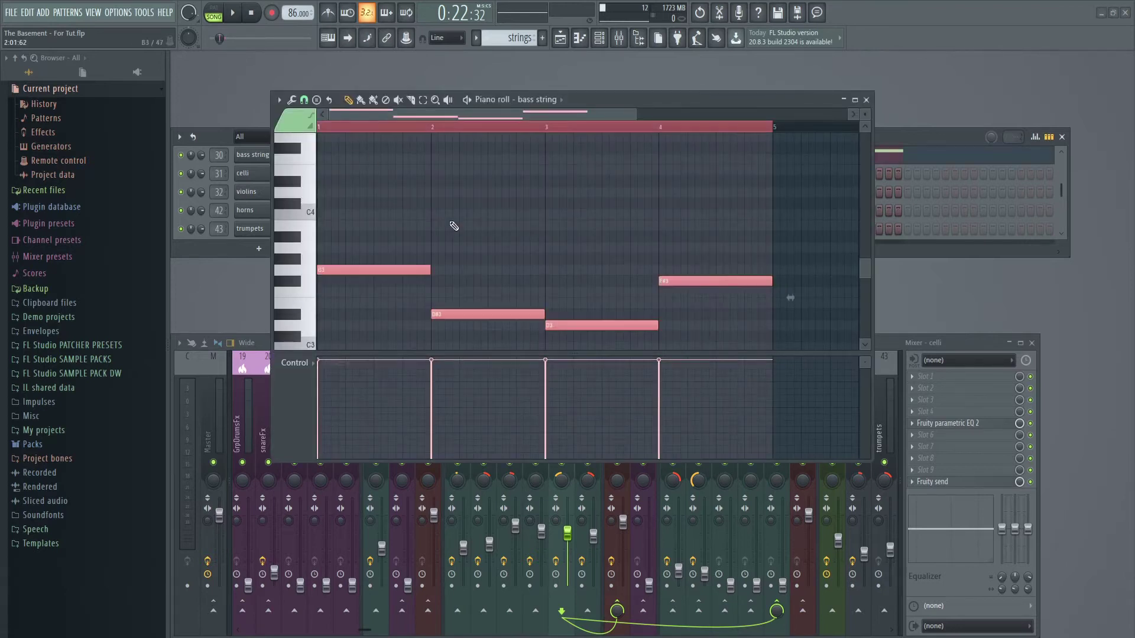
click(866, 99)
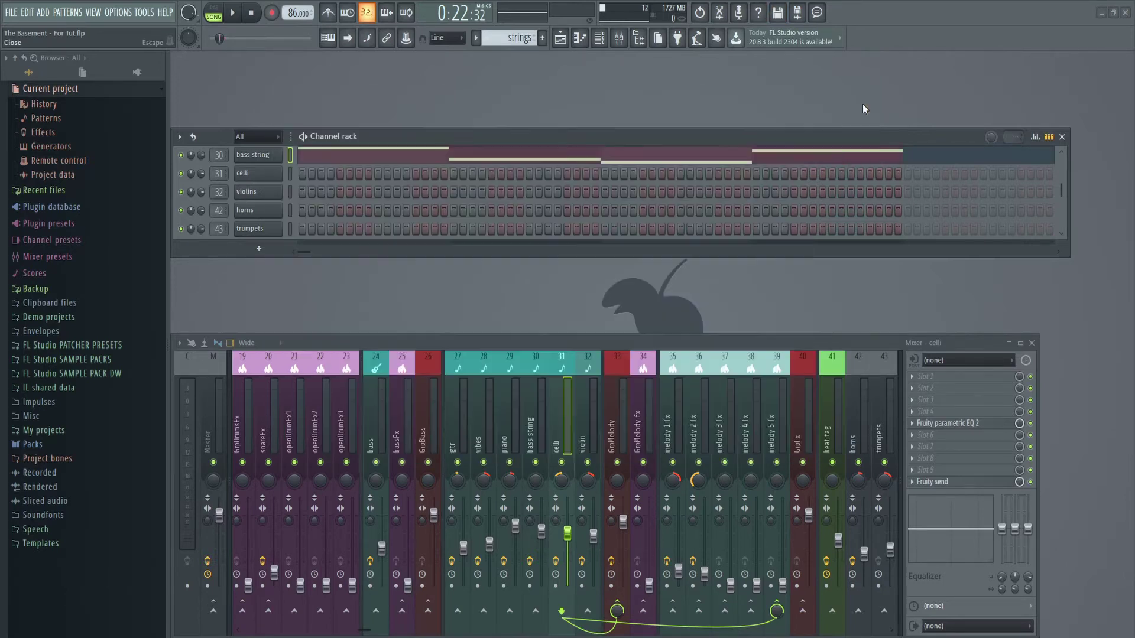
right_click(252, 175)
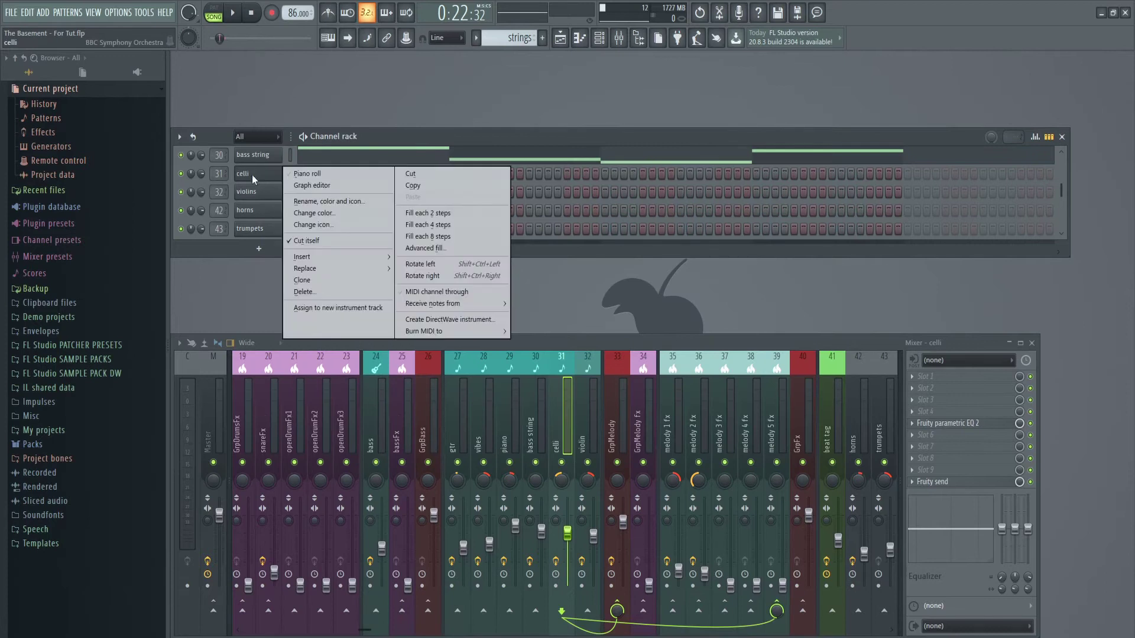
click(313, 176)
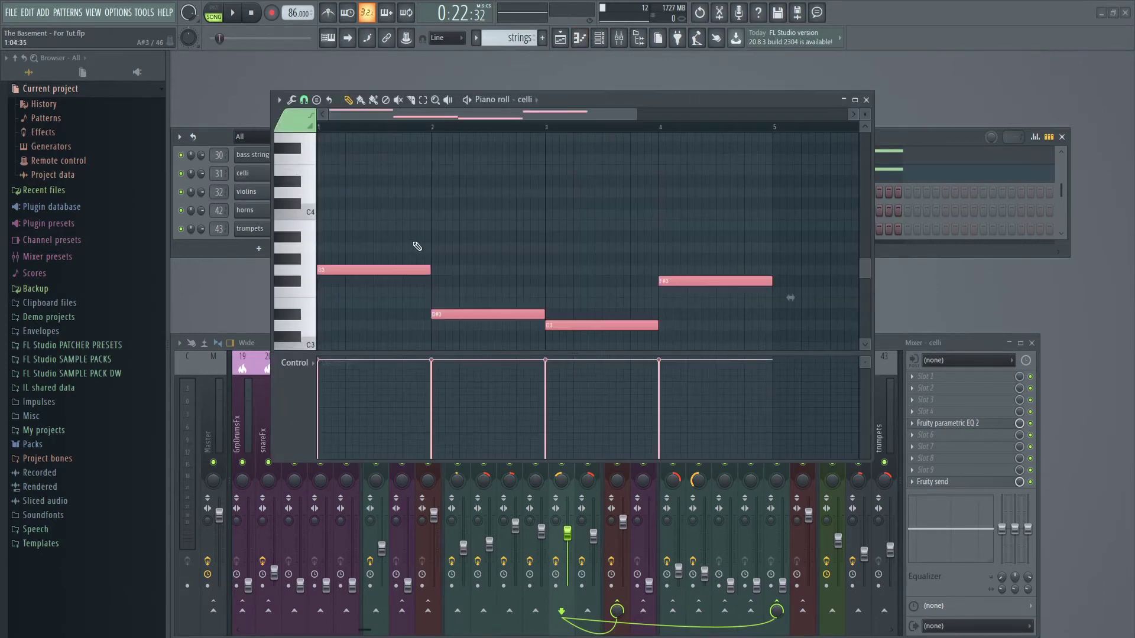
Step: Transpose all the celli notes up one octave and close the piano roll
scroll(423, 246, down, 2)
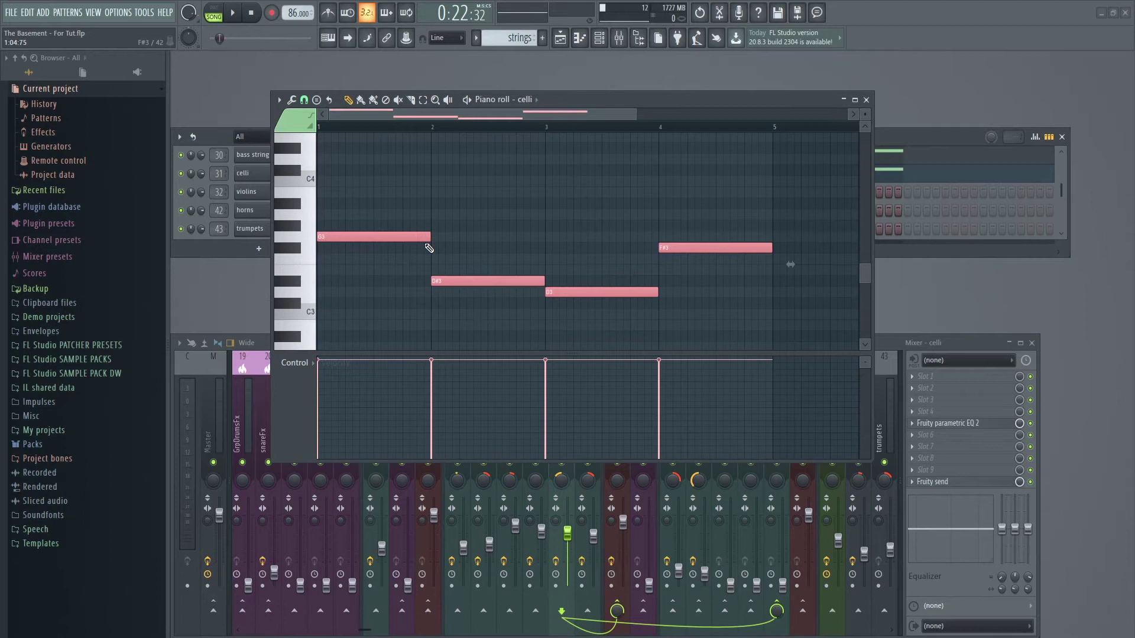
key(ctrl+Up)
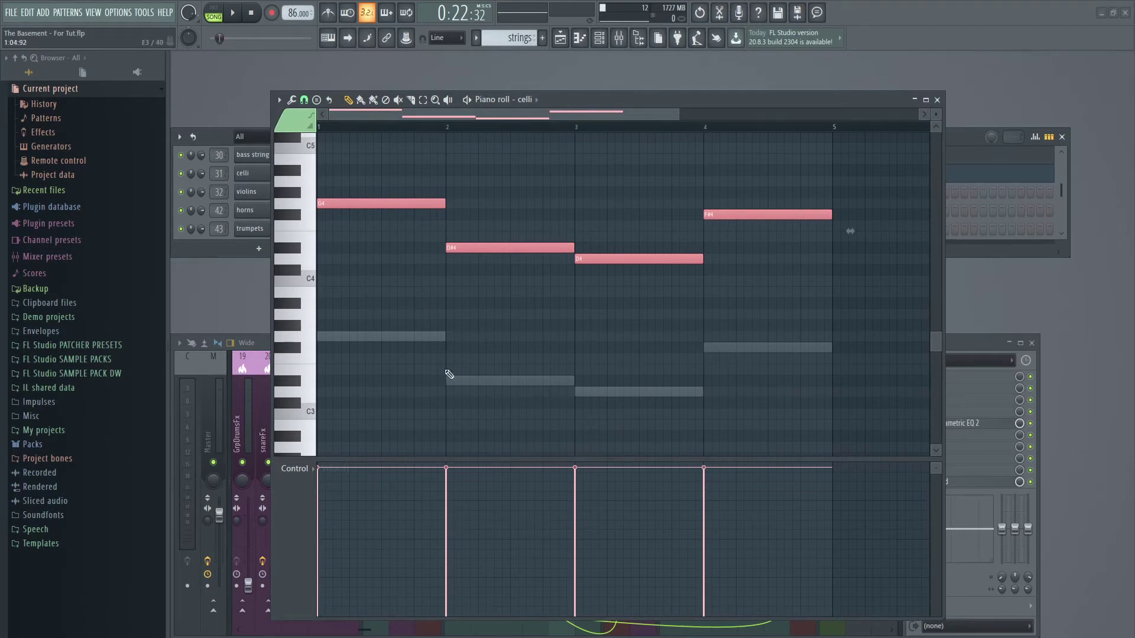
click(937, 100)
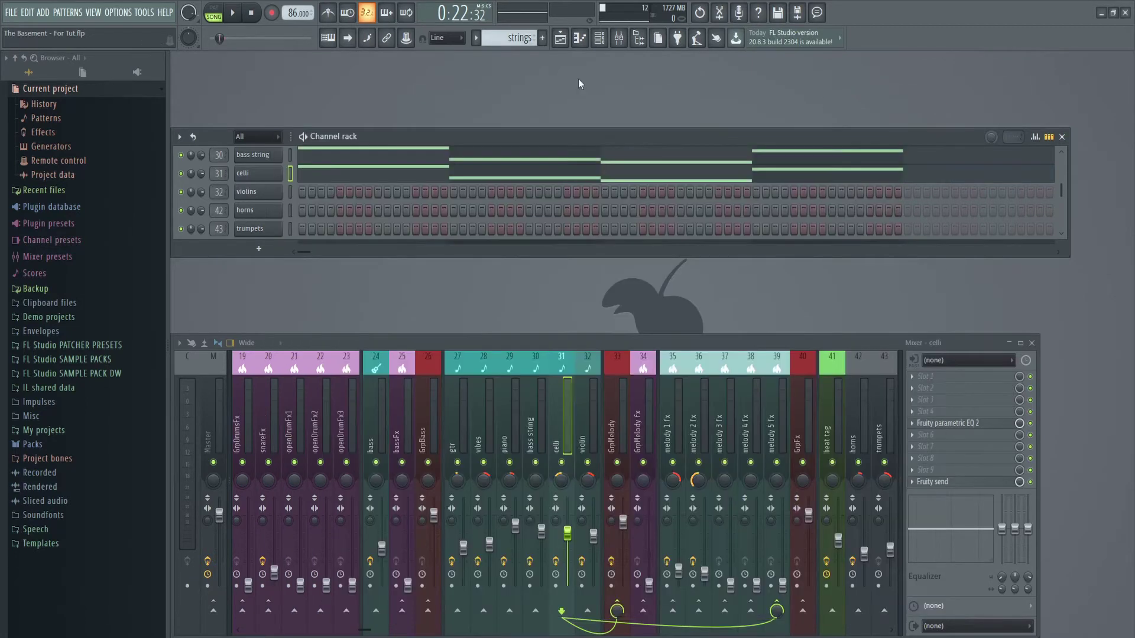
Step: Play the strings pattern in pattern mode, stop it, and switch back to song mode
click(214, 8)
click(232, 12)
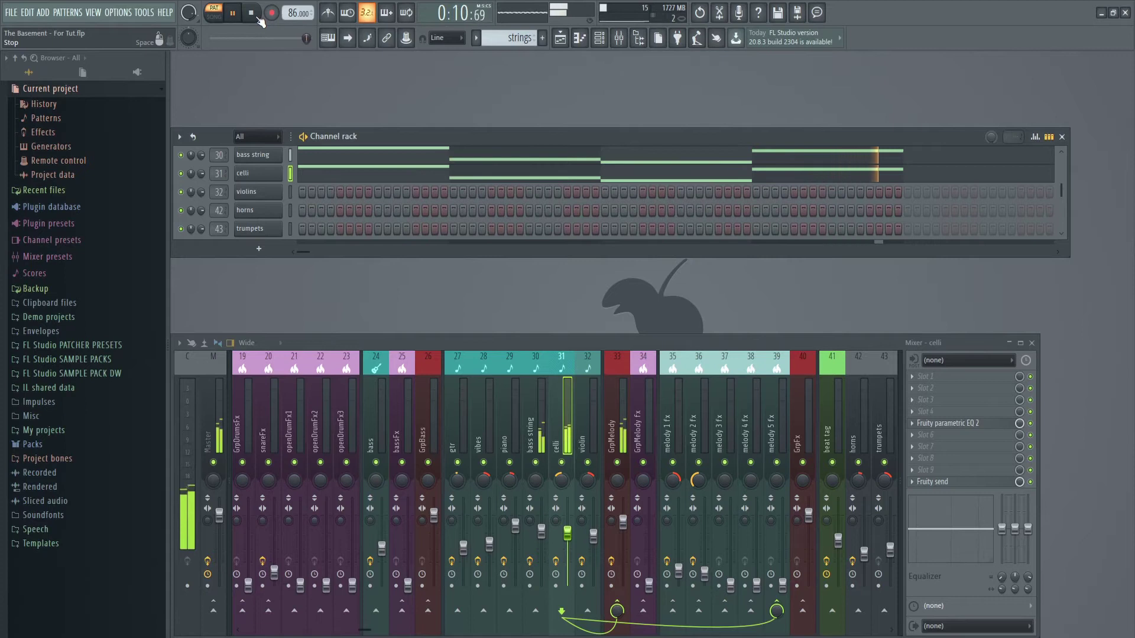
click(258, 17)
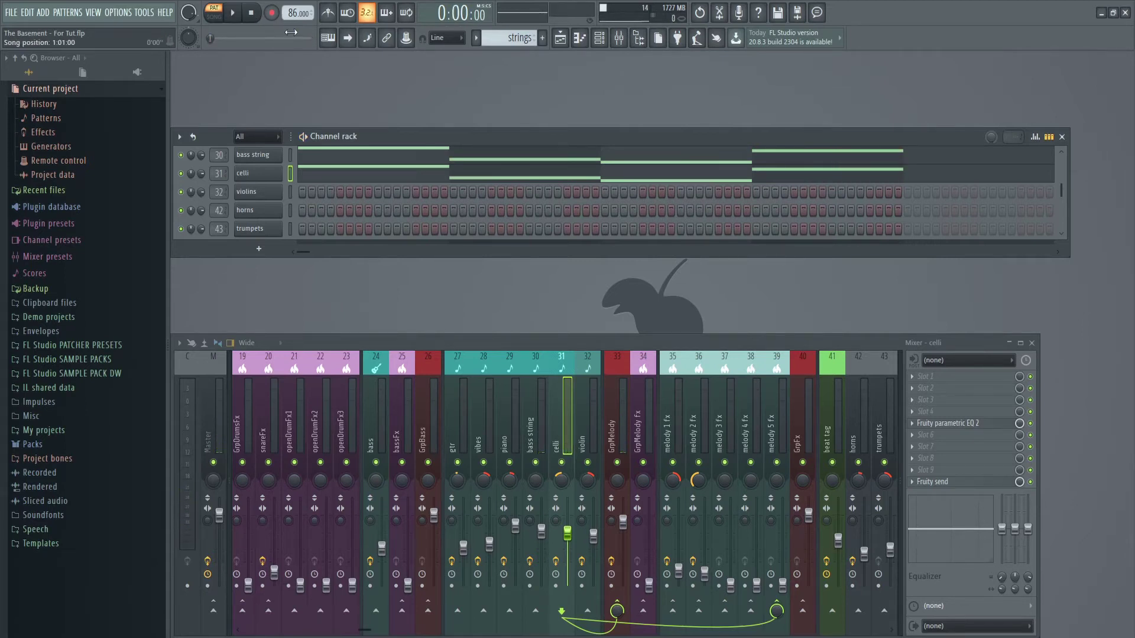
key(l)
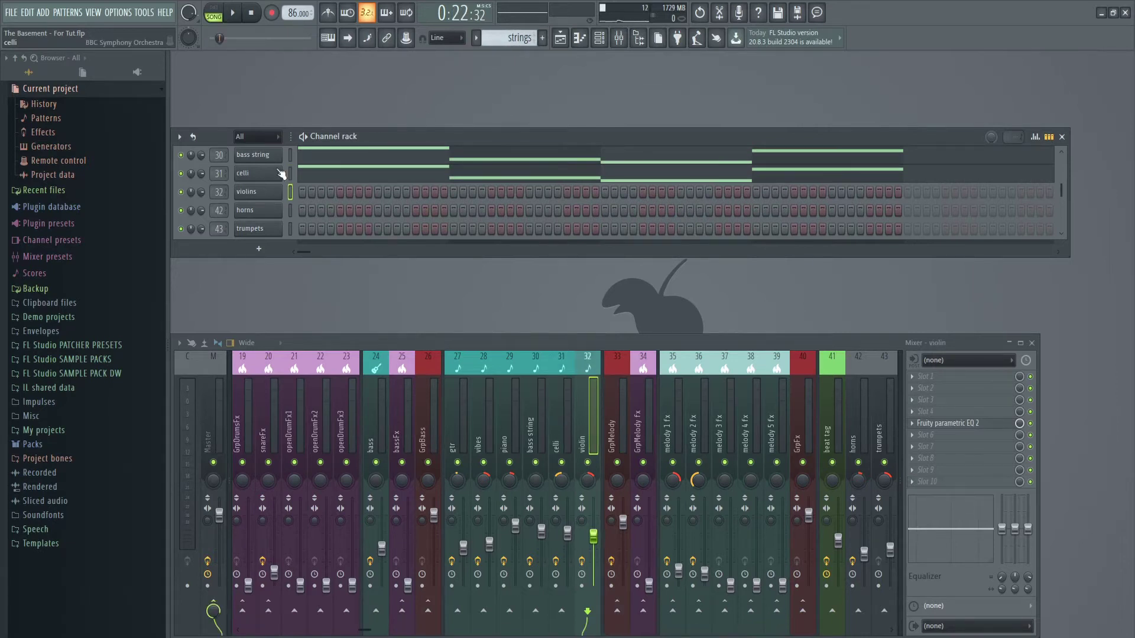
Step: Examine the Strings: Violins 1 preset and its Long technique in the violins channel's instrument
click(250, 197)
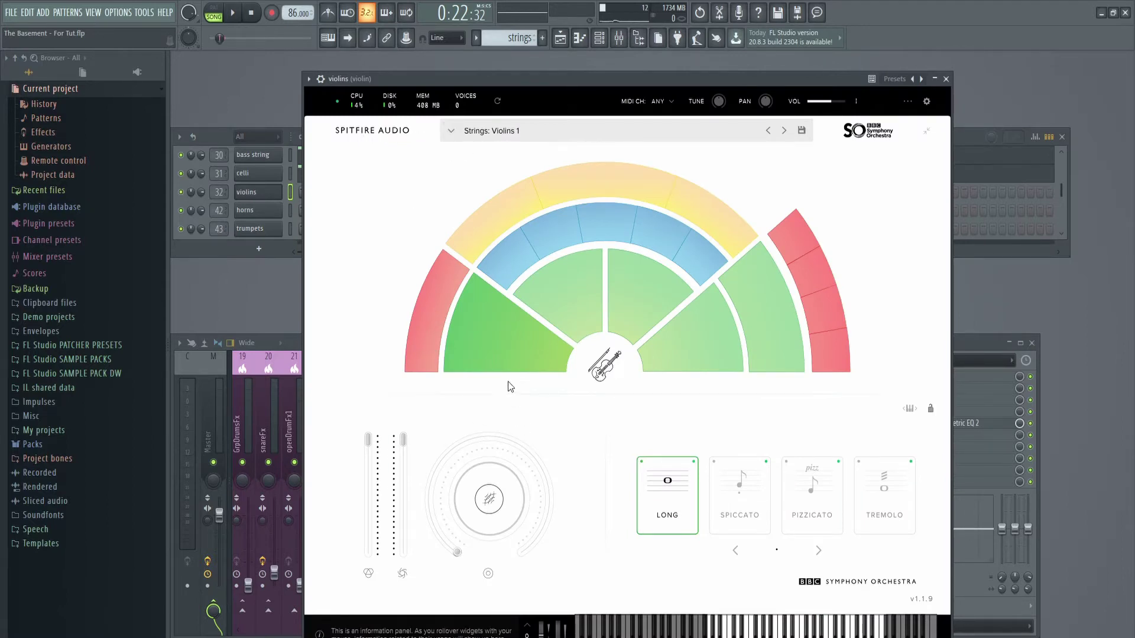
mouse_move(506, 349)
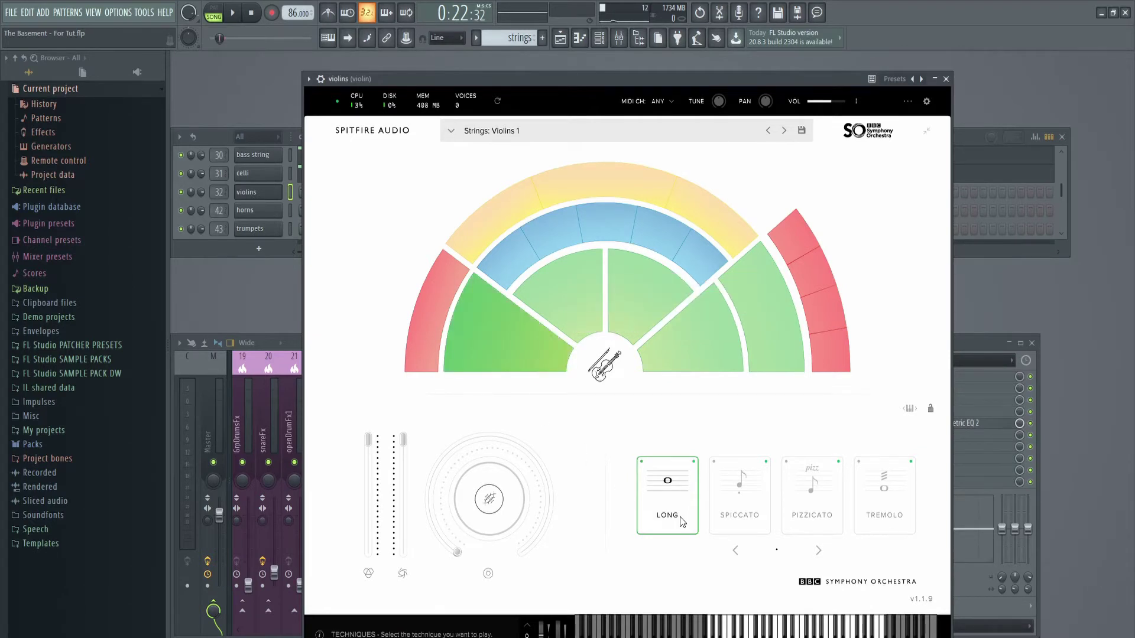
click(267, 192)
Step: Add a one-bar G note in bar 1 of the violins piano roll, transpose it up an octave to G5, and play it
right_click(267, 189)
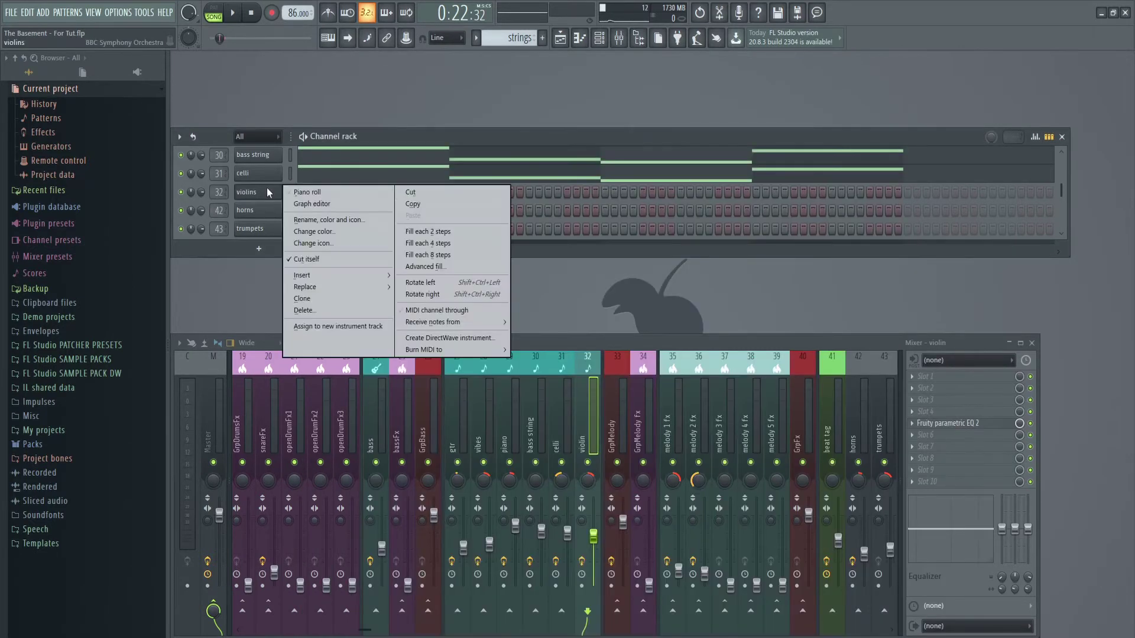
click(297, 191)
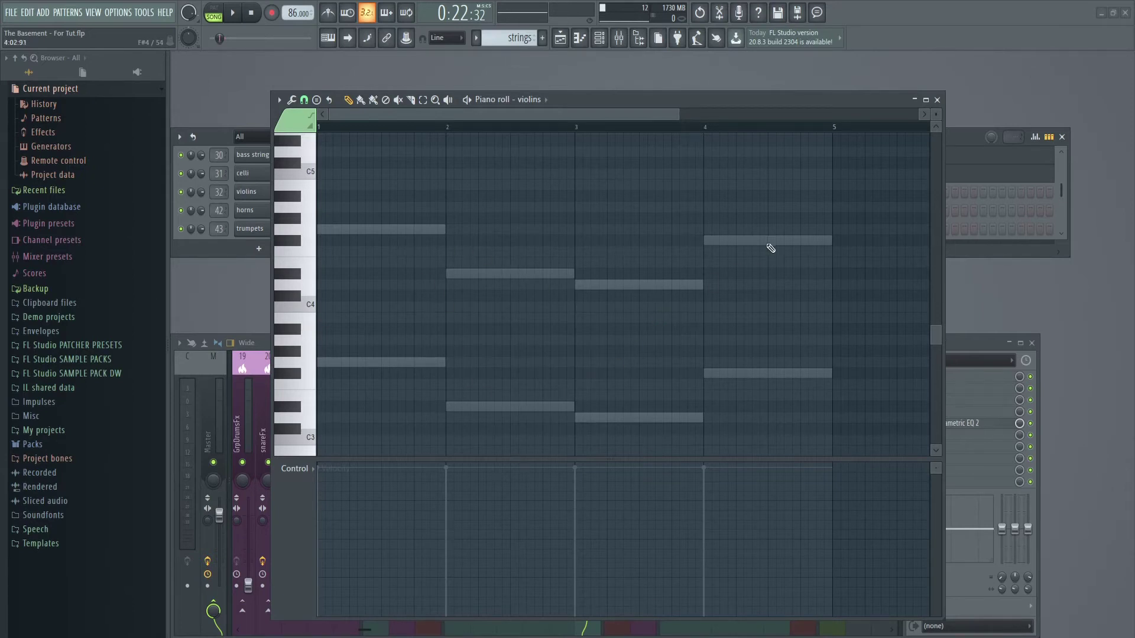
scroll(582, 253, up, 3)
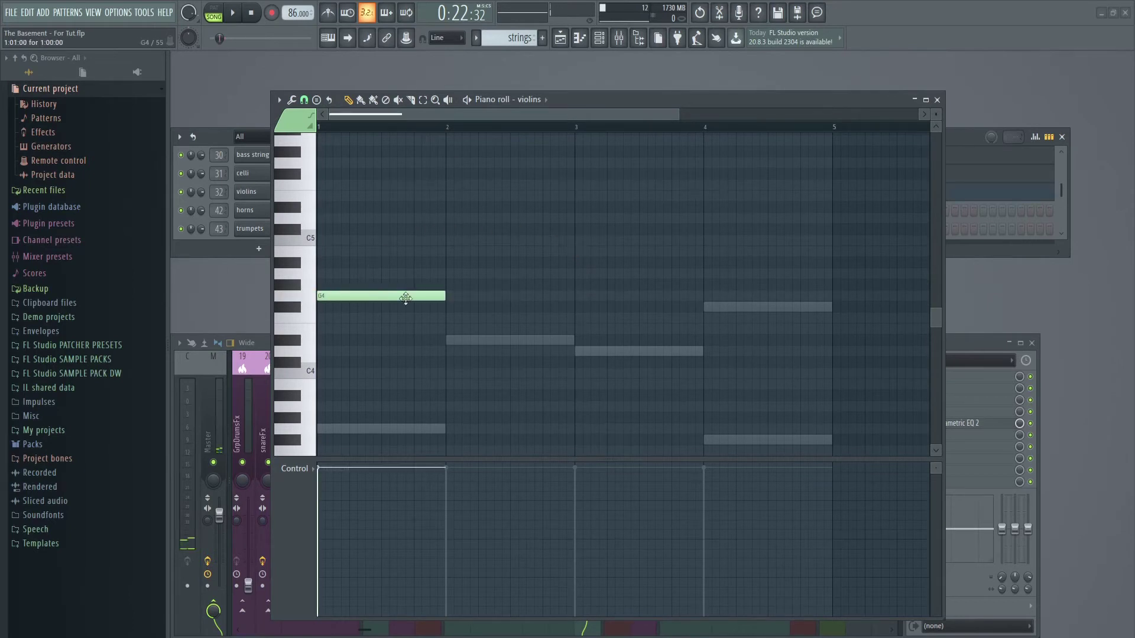
drag(474, 312, 316, 272)
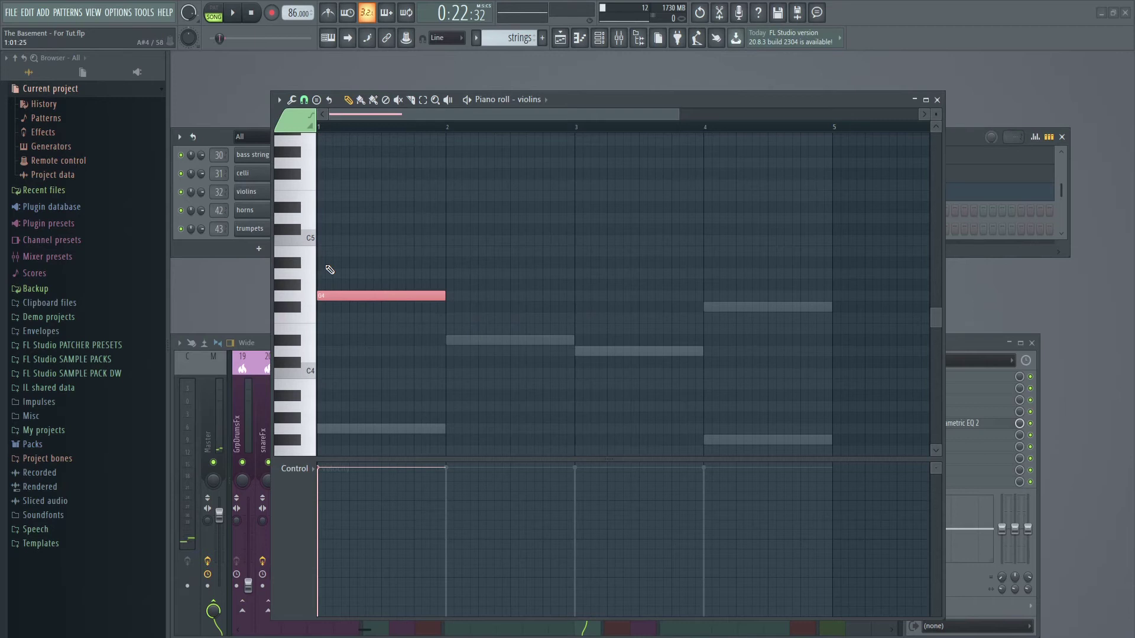
key(ctrl+Up)
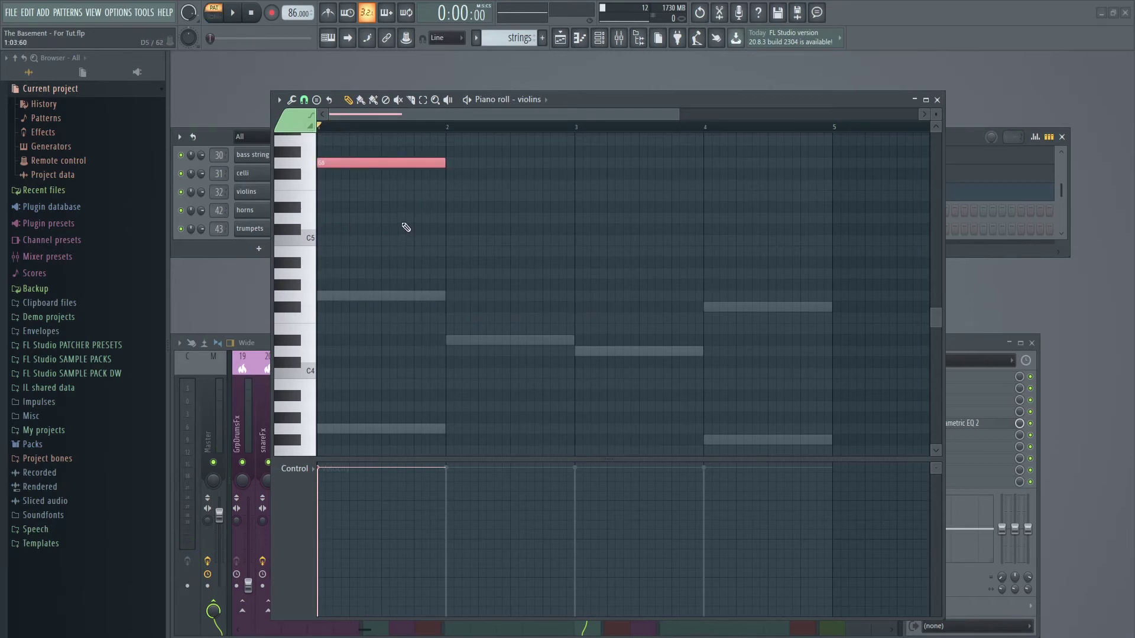
key(space)
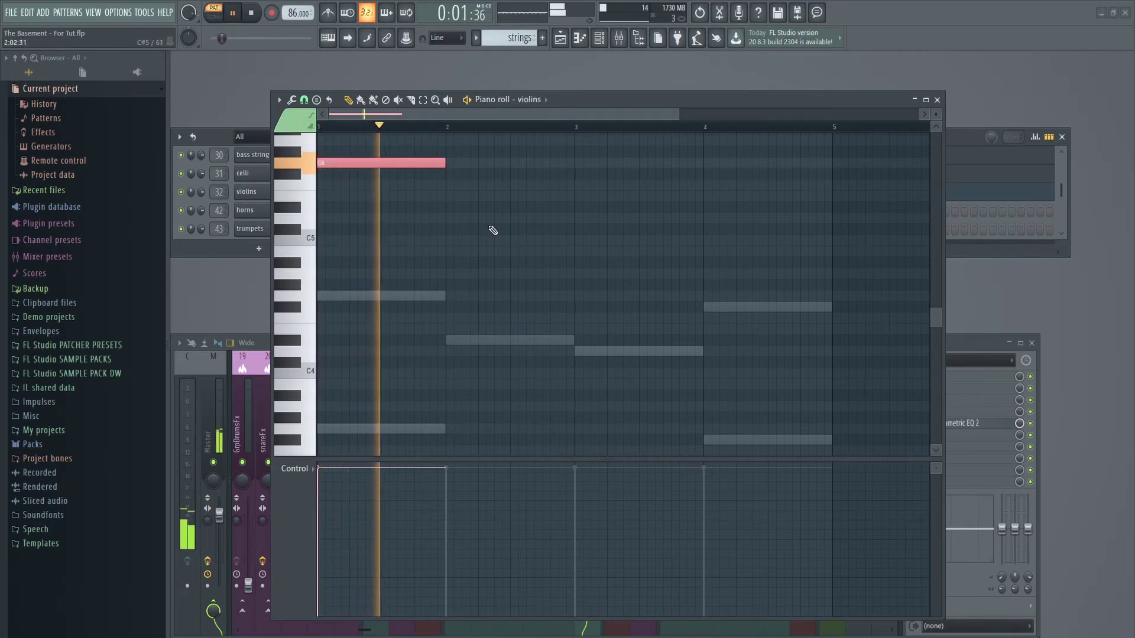
key(space)
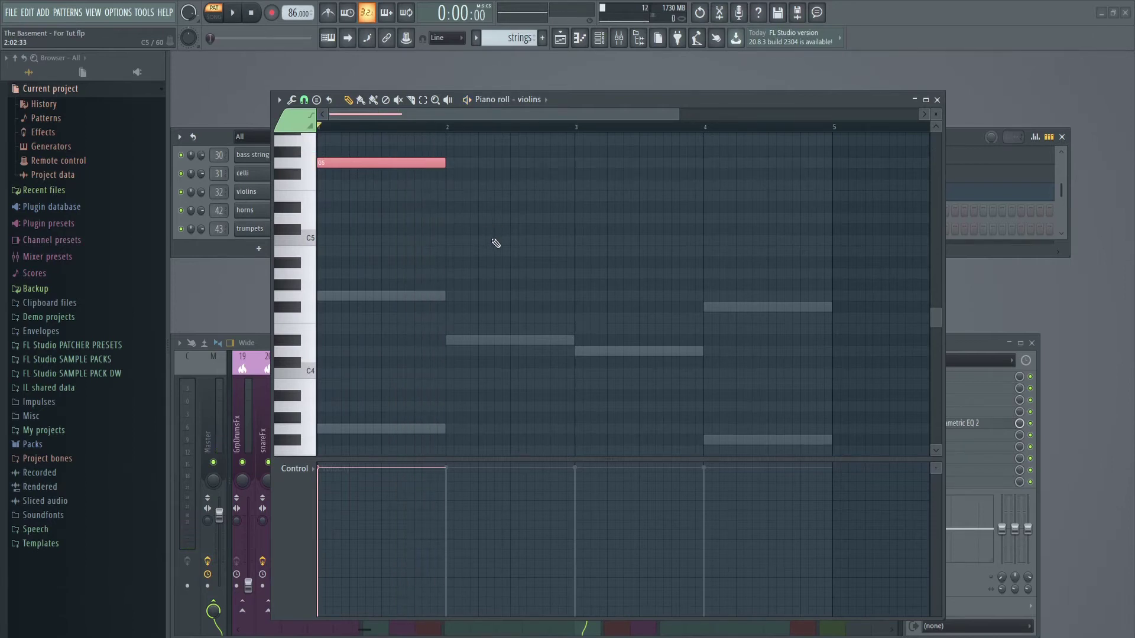
Step: Add a one-bar A#5 note in bar 2 of the violins part and play the pattern
scroll(497, 242, up, 1)
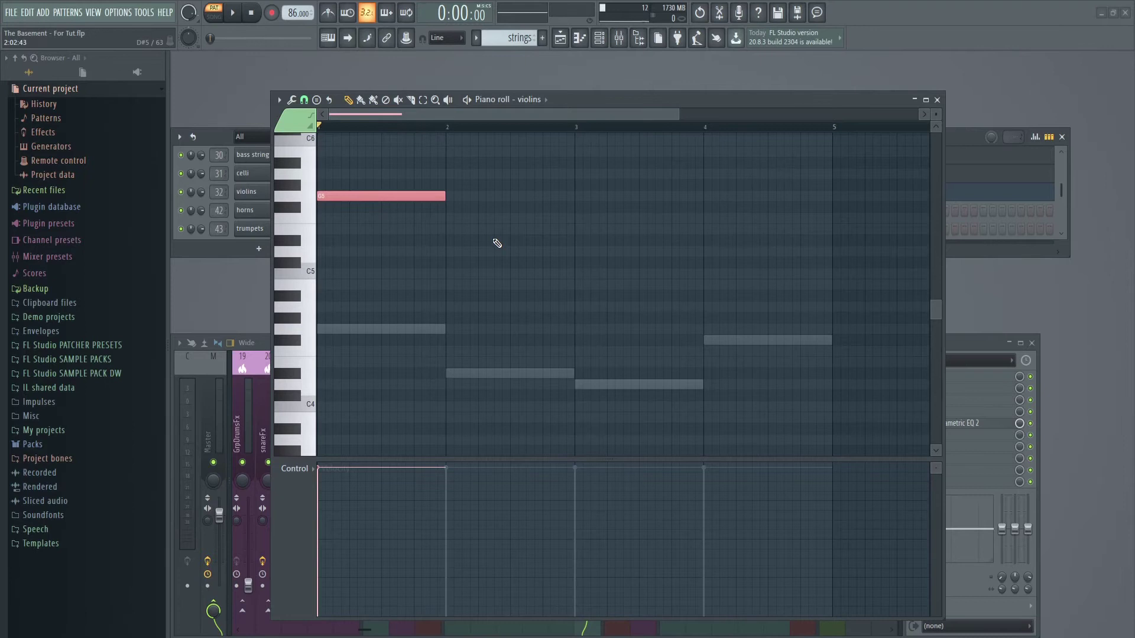
click(449, 163)
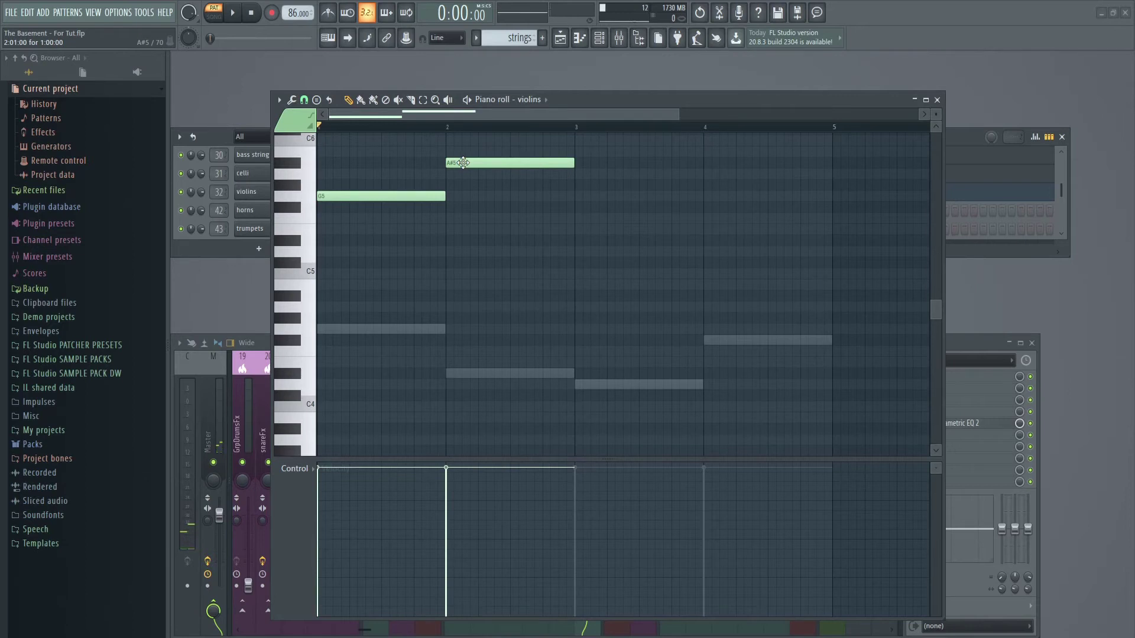
key(space)
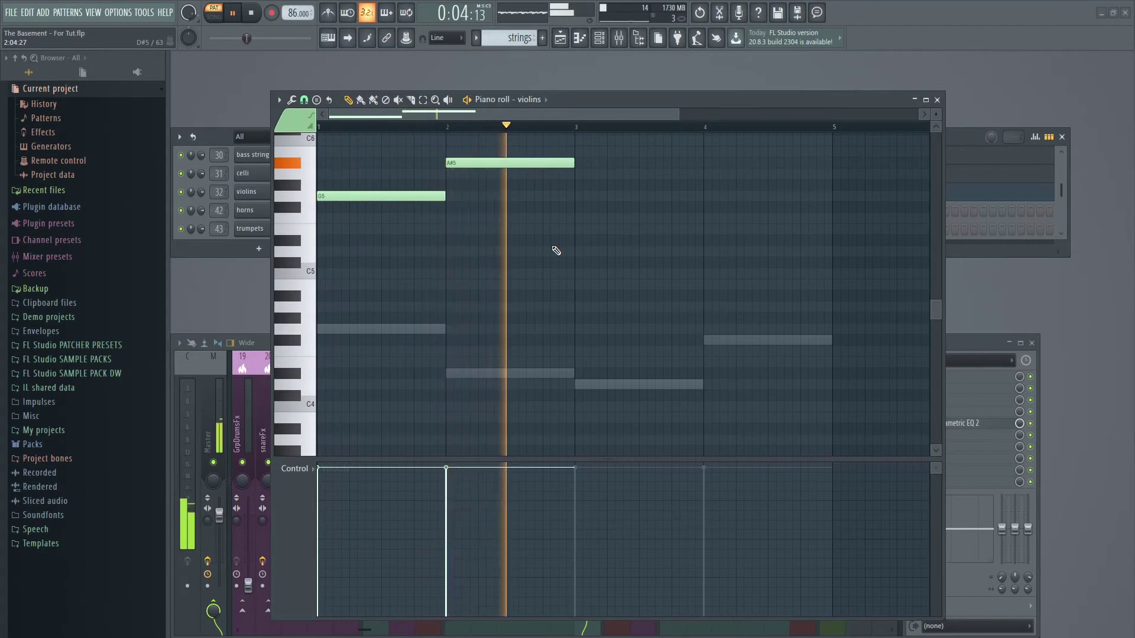
key(space)
Step: Move the bar 2 violin note to D#4, raise it an octave, return it to A#5, and play the pattern
drag(512, 165, 516, 361)
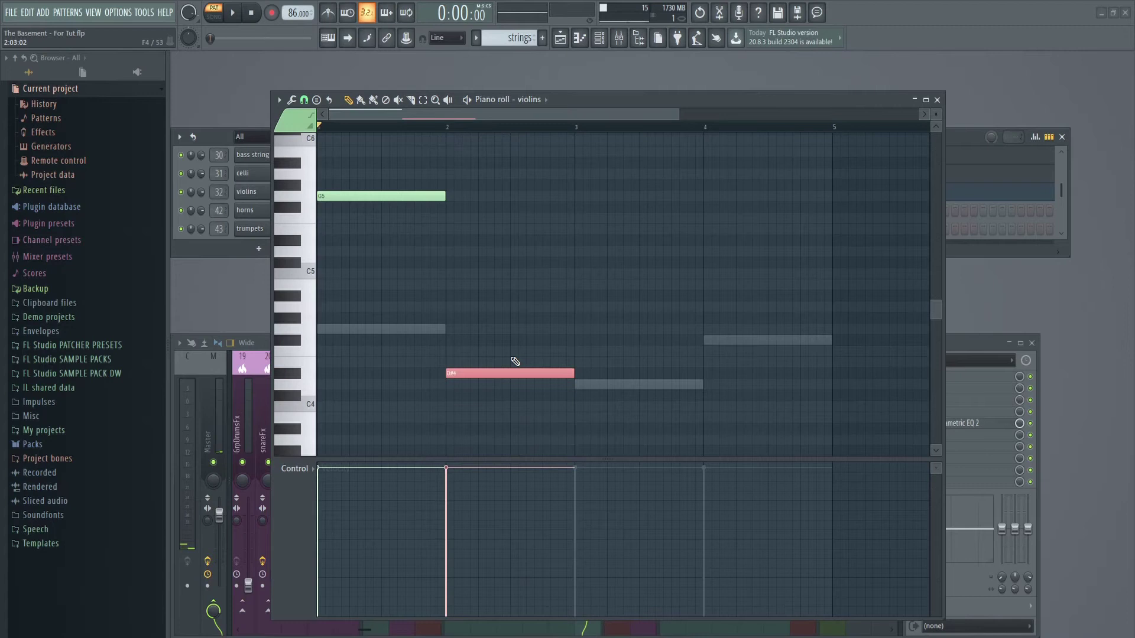
key(ctrl+Up)
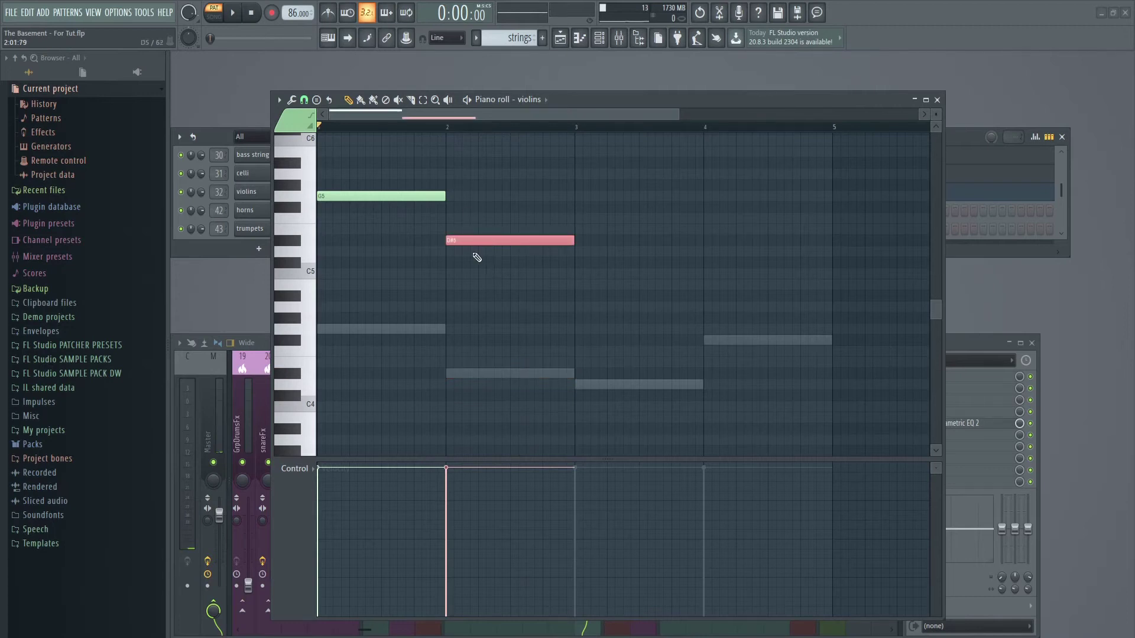
drag(486, 240, 484, 160)
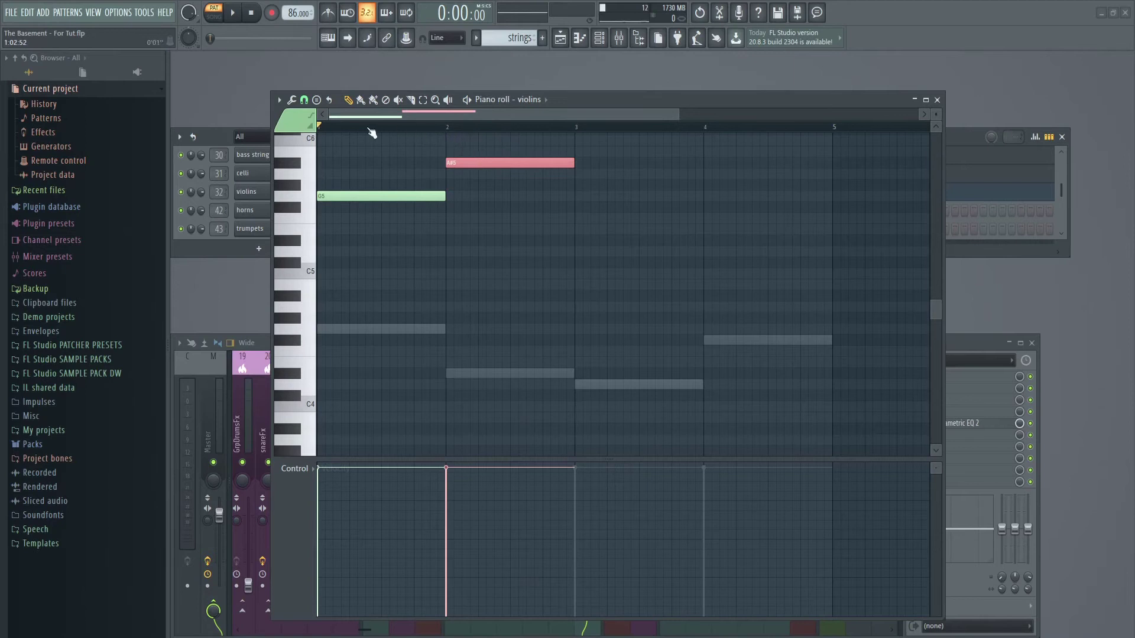
key(space)
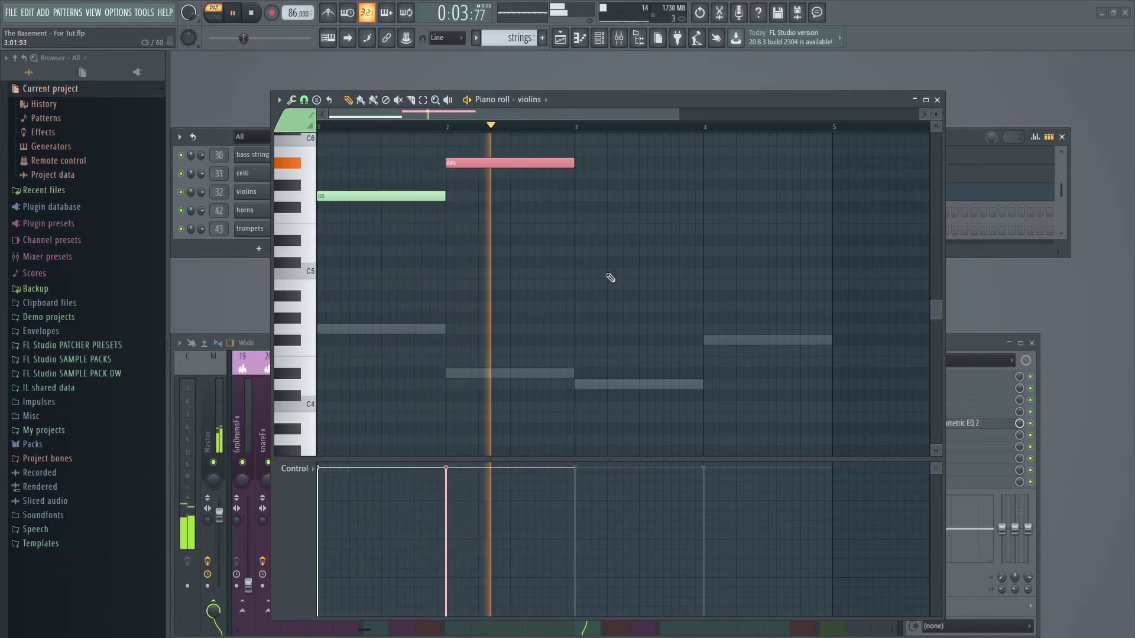
key(space)
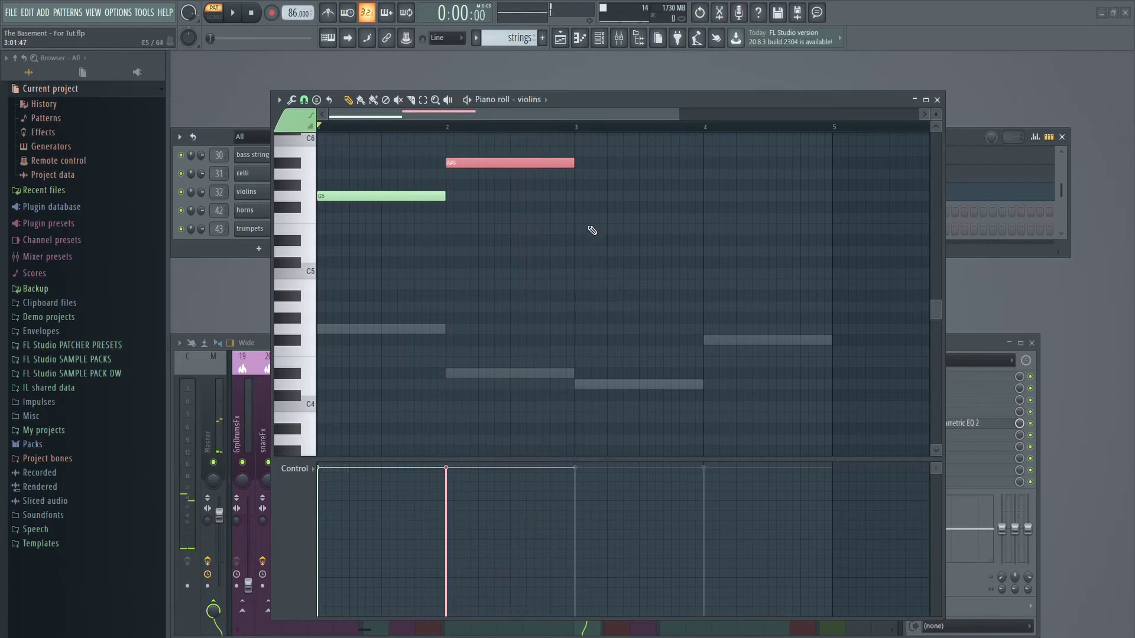
Step: Add a one-bar A5 note at the start of bar 3 in the violins part and play the pattern
click(579, 174)
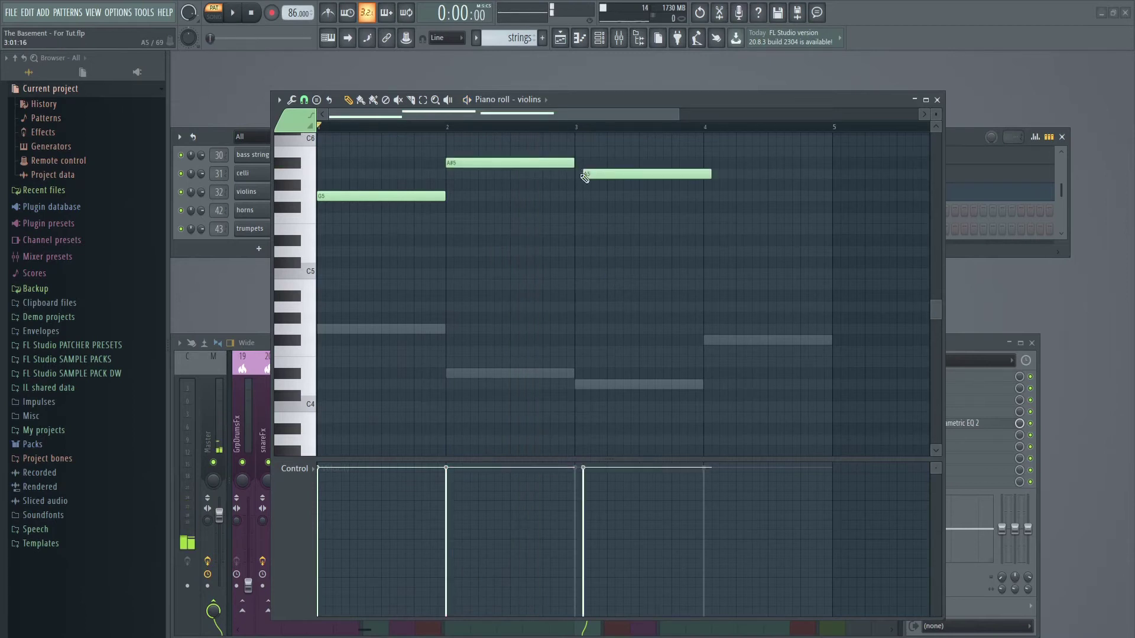
key(space)
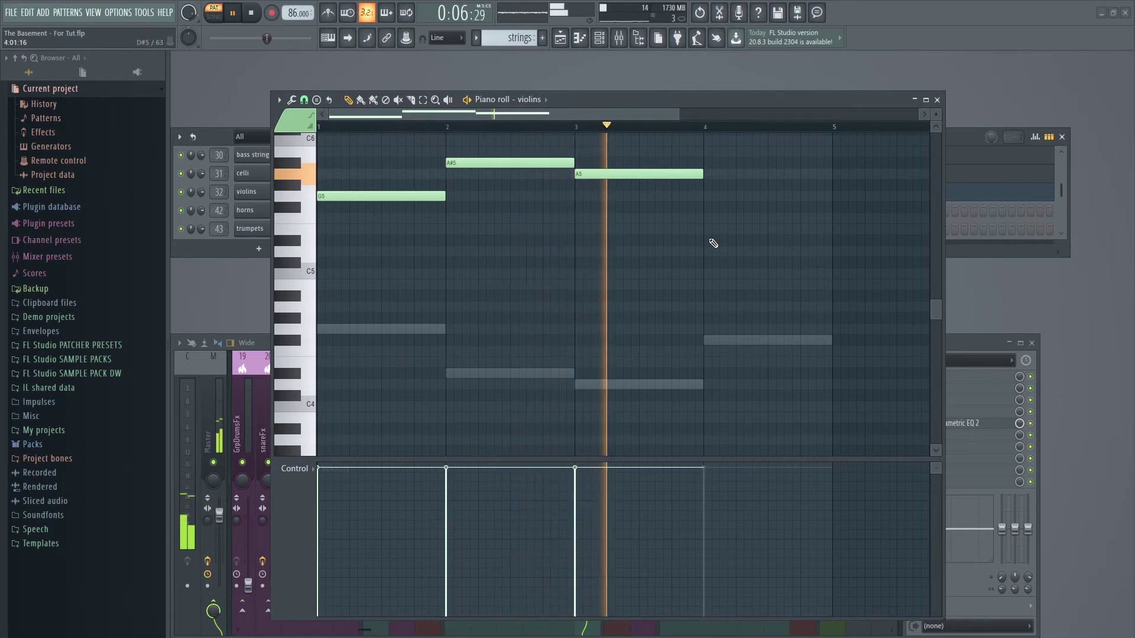
key(space)
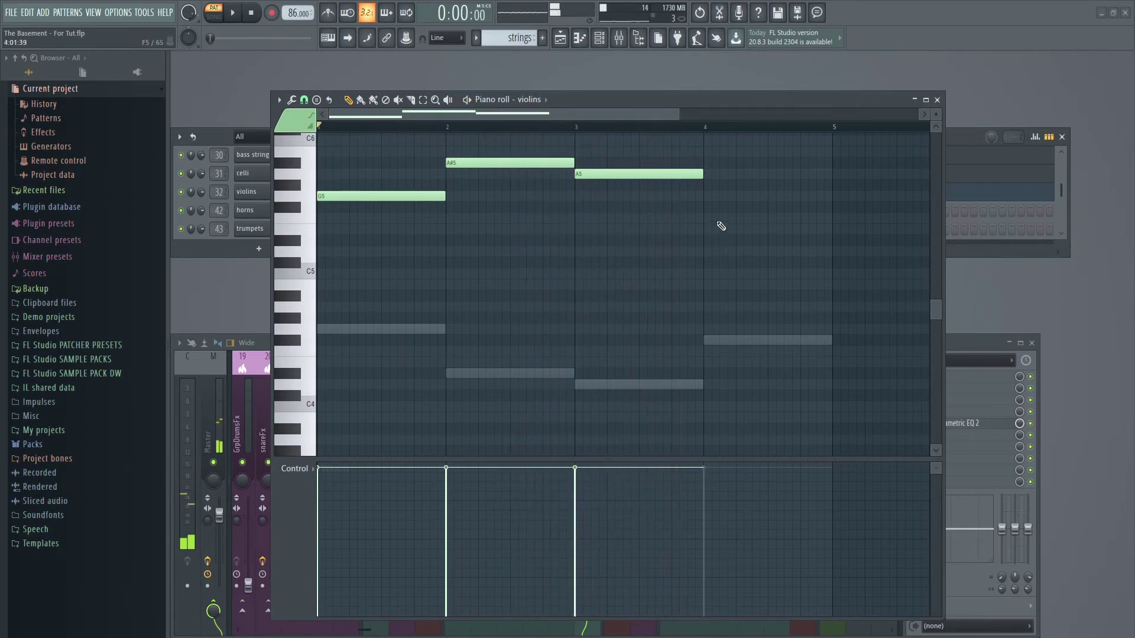
Step: Add a one-bar F#5 note in bar 4 of the violins part and play the full pattern
drag(704, 219, 721, 203)
key(space)
scroll(699, 302, up, 1)
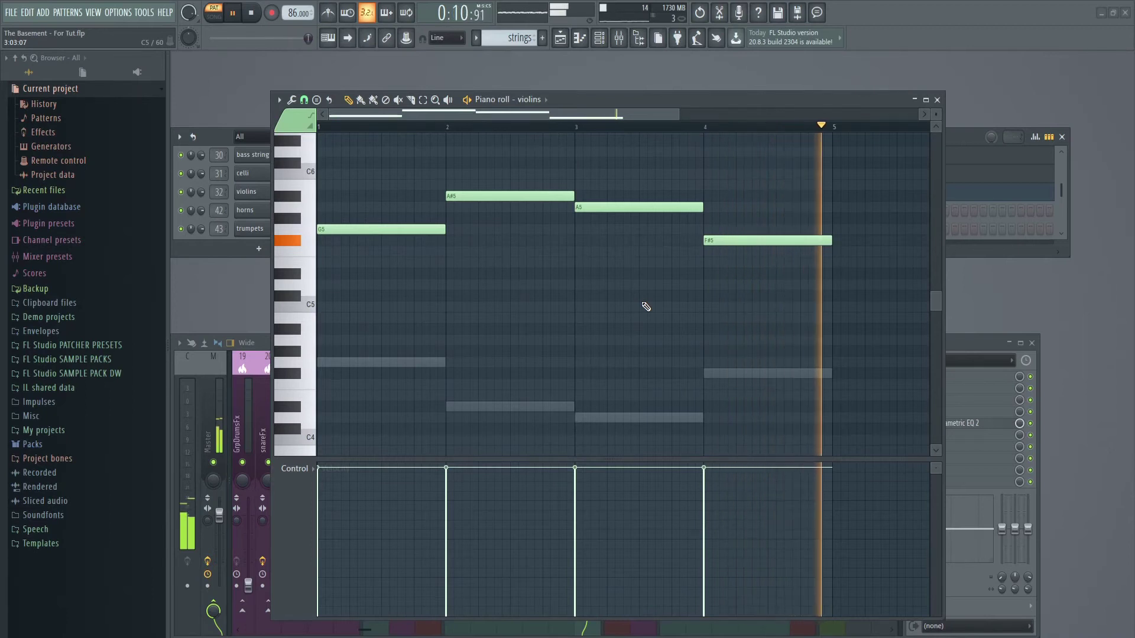
key(space)
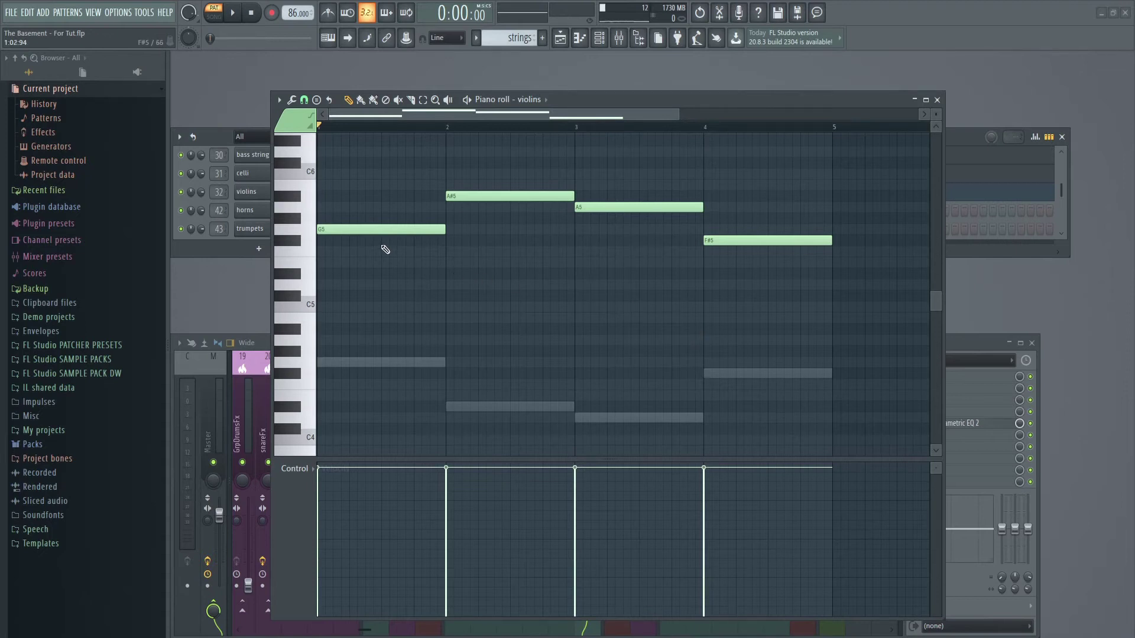
Step: Add a one-bar G#5 note directly above the G5 in bar 1 of the violins part and play the pair twice
drag(378, 247, 358, 202)
scroll(413, 237, up, 3)
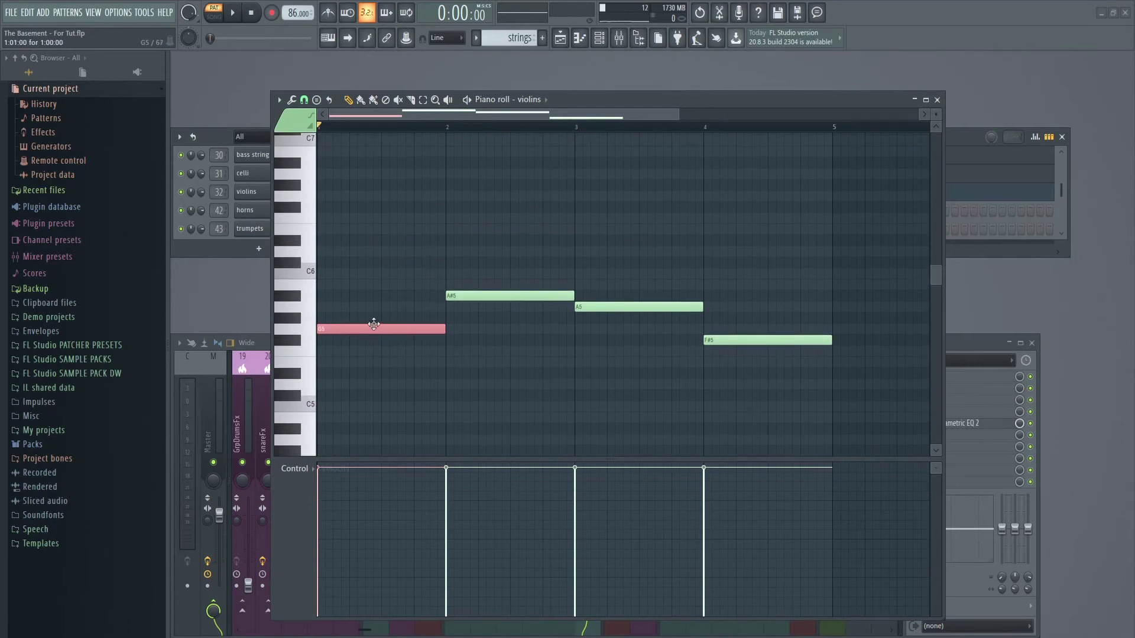
click(325, 321)
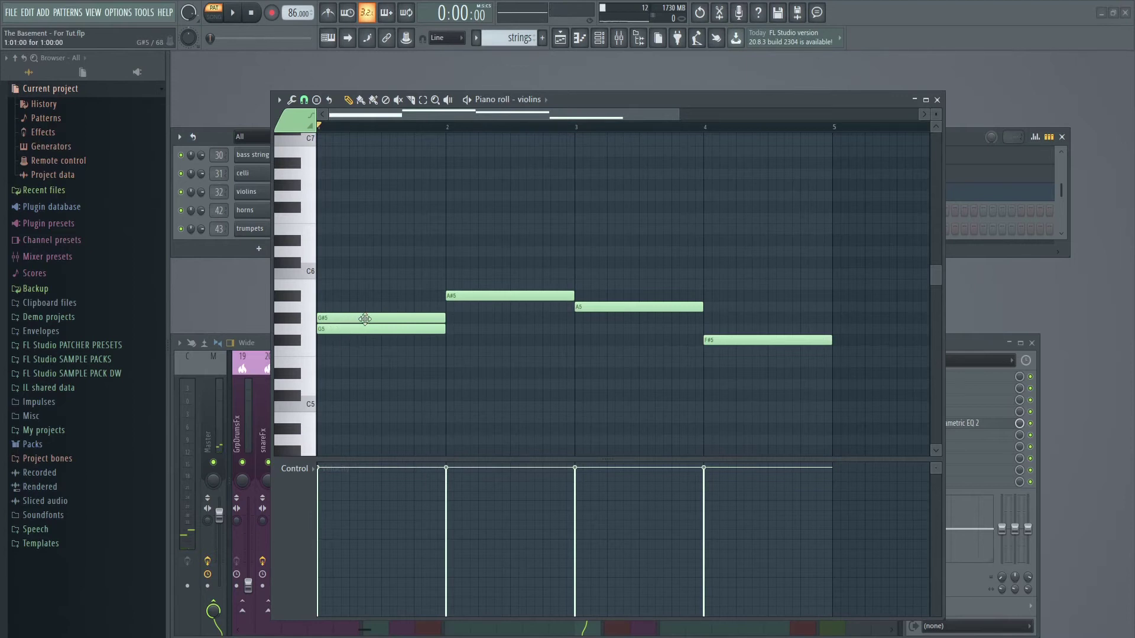
key(space)
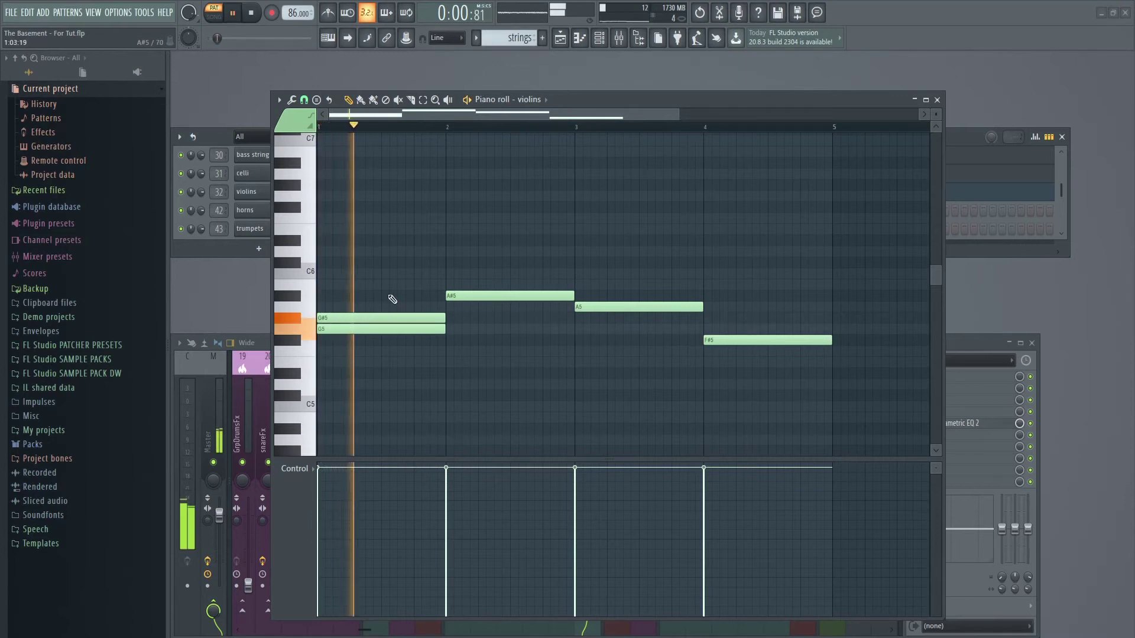
key(space)
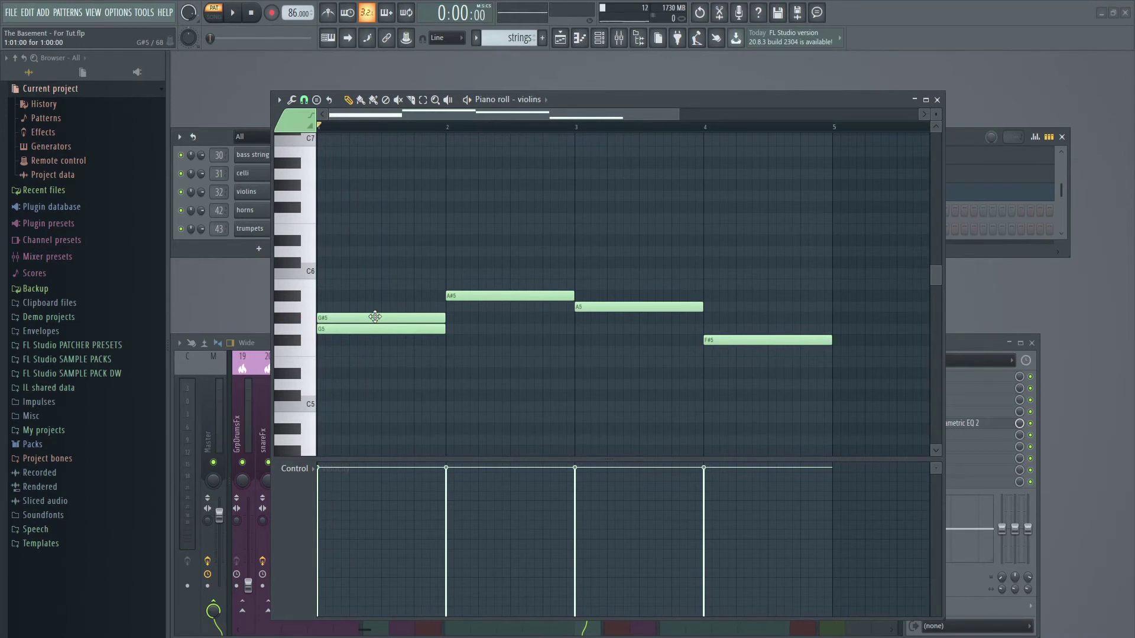
key(space)
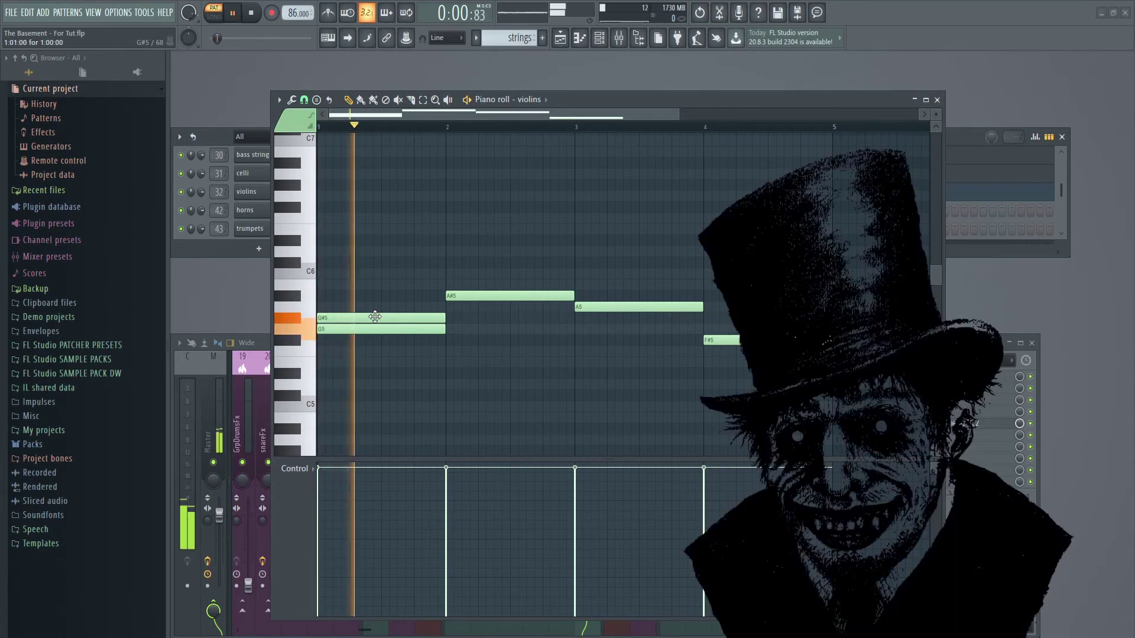
key(space)
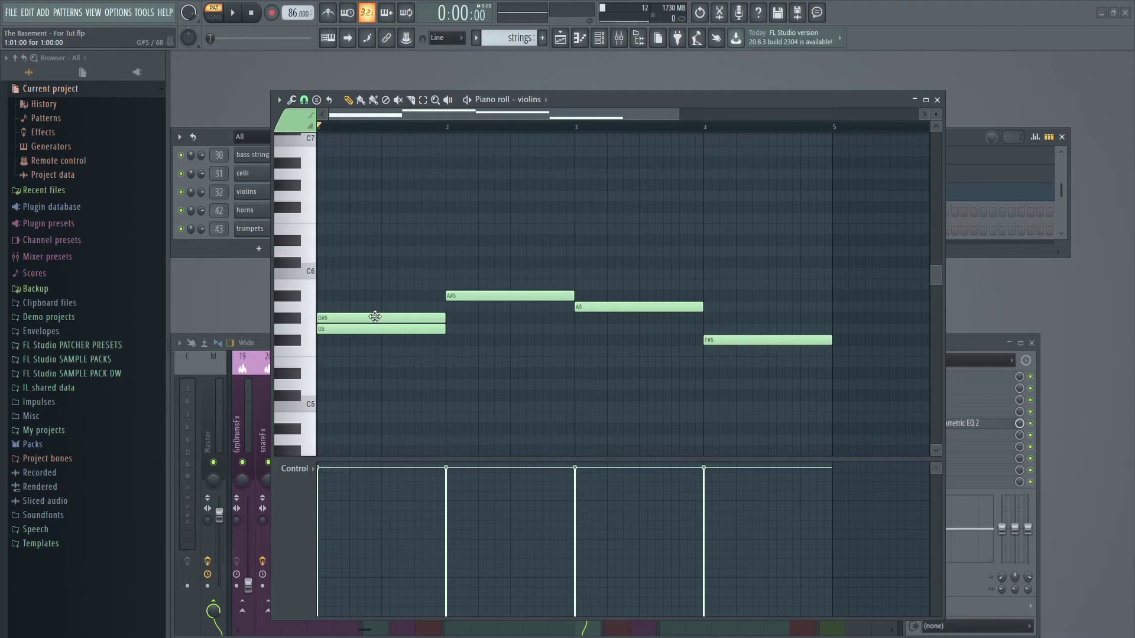
Step: Raise the G#5 violin note in bar 1 to A5 and play it together with the G5 note
drag(375, 317, 375, 307)
key(space)
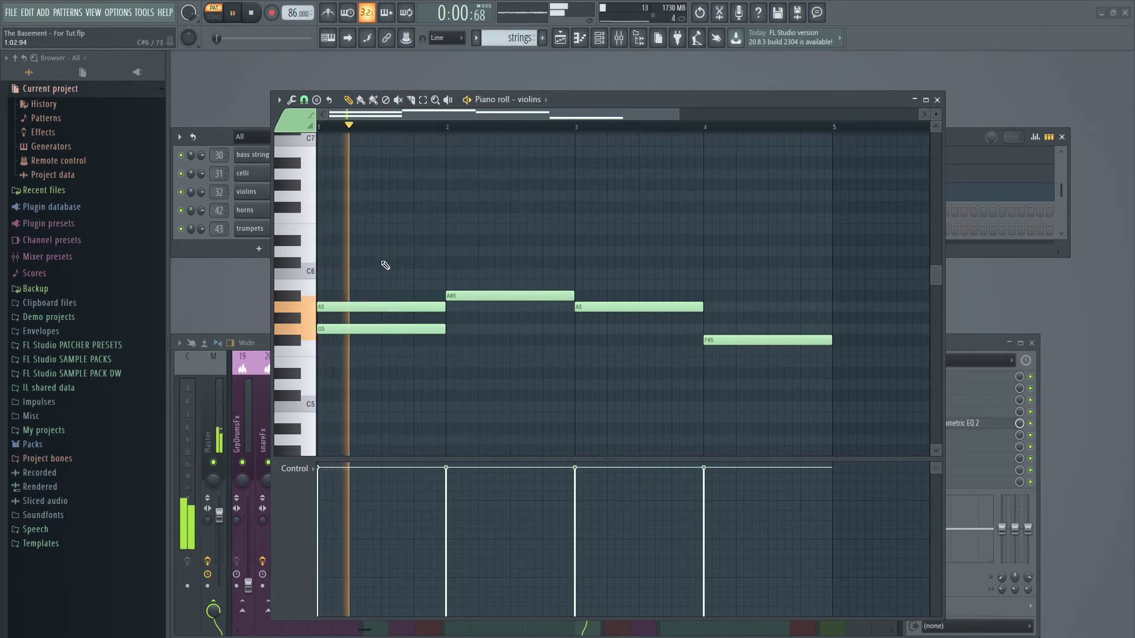
key(space)
Step: Replace the A5 violin note in bar 1 with a one-bar D6 note and play the pair twice
right_click(372, 301)
click(341, 242)
drag(341, 242, 445, 253)
key(space)
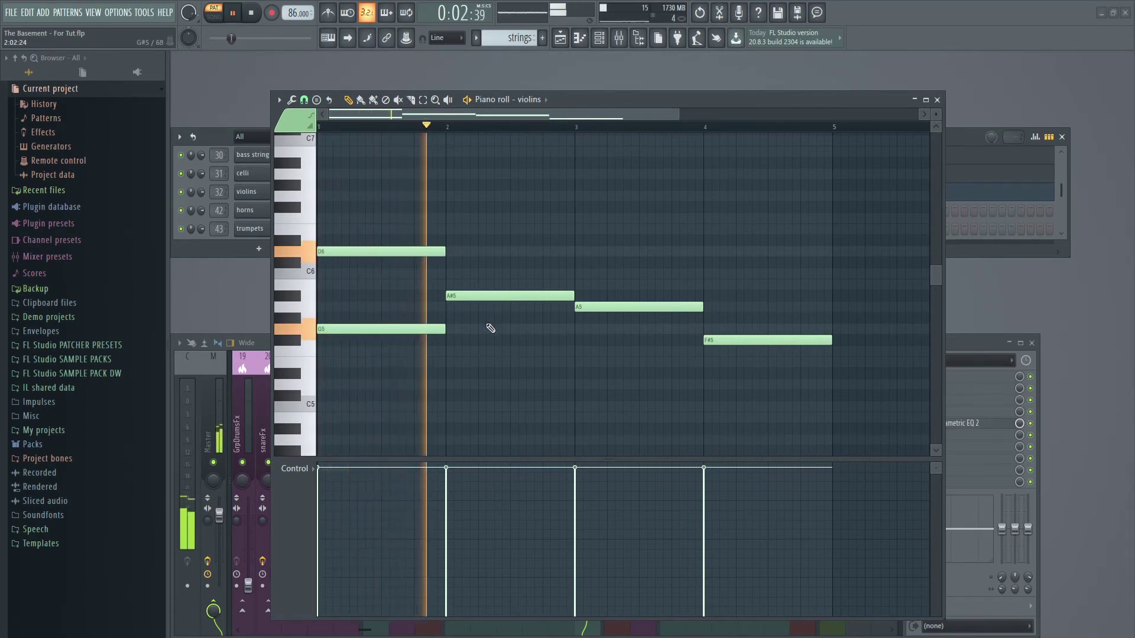
key(space)
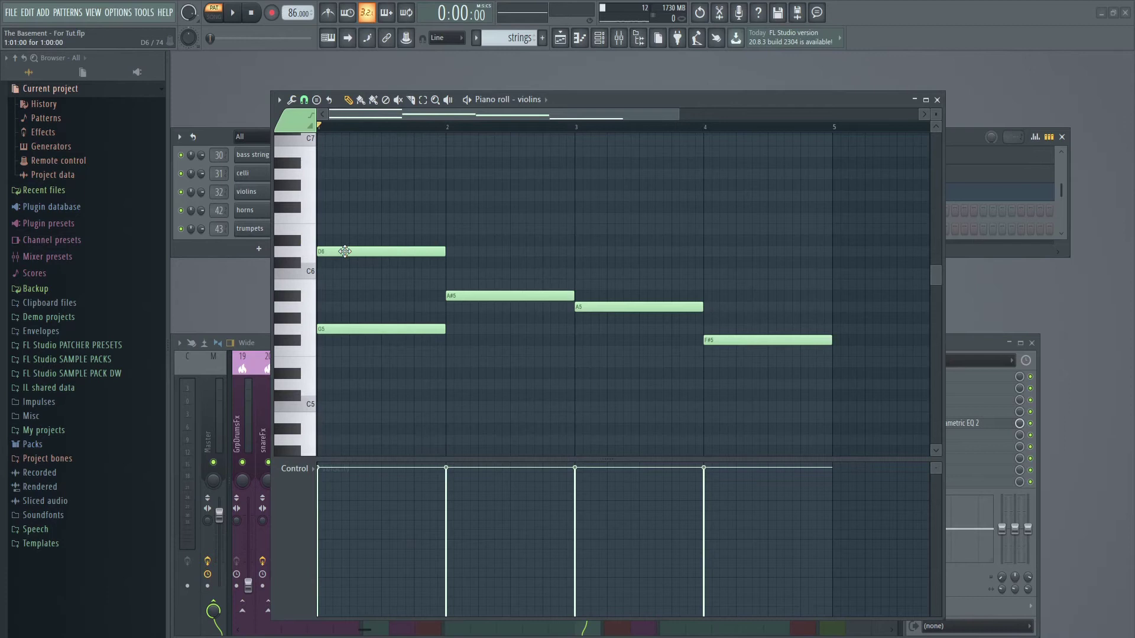
key(space)
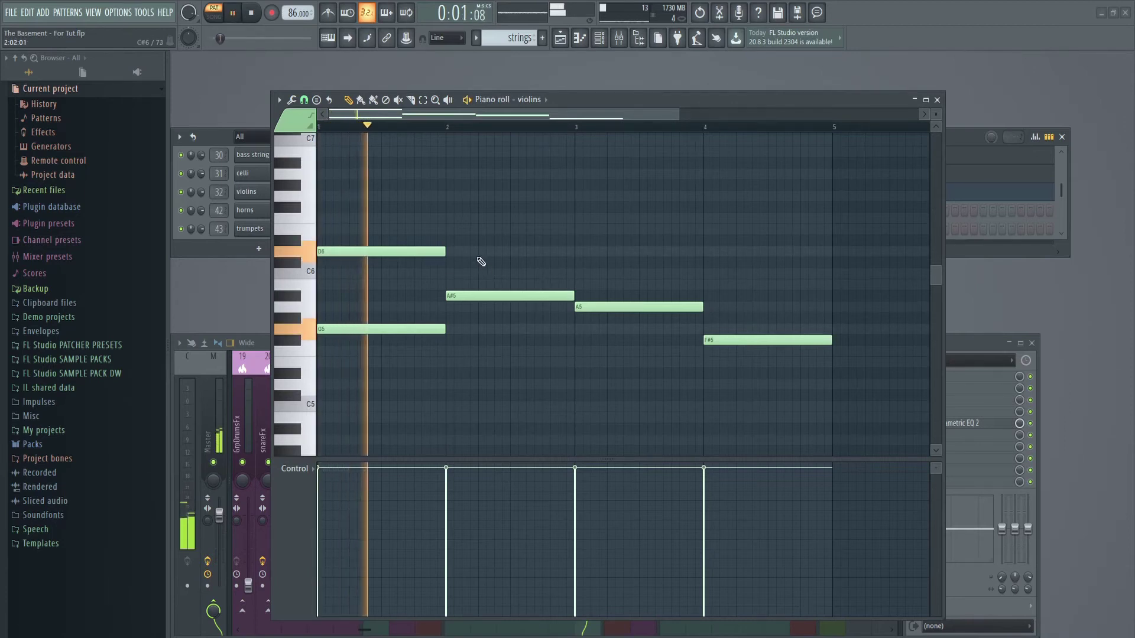
Step: Add one-bar harmony notes to the violins part, D#6 in bar 2 and D6 in bars 3 and 4, and play the pattern
click(453, 241)
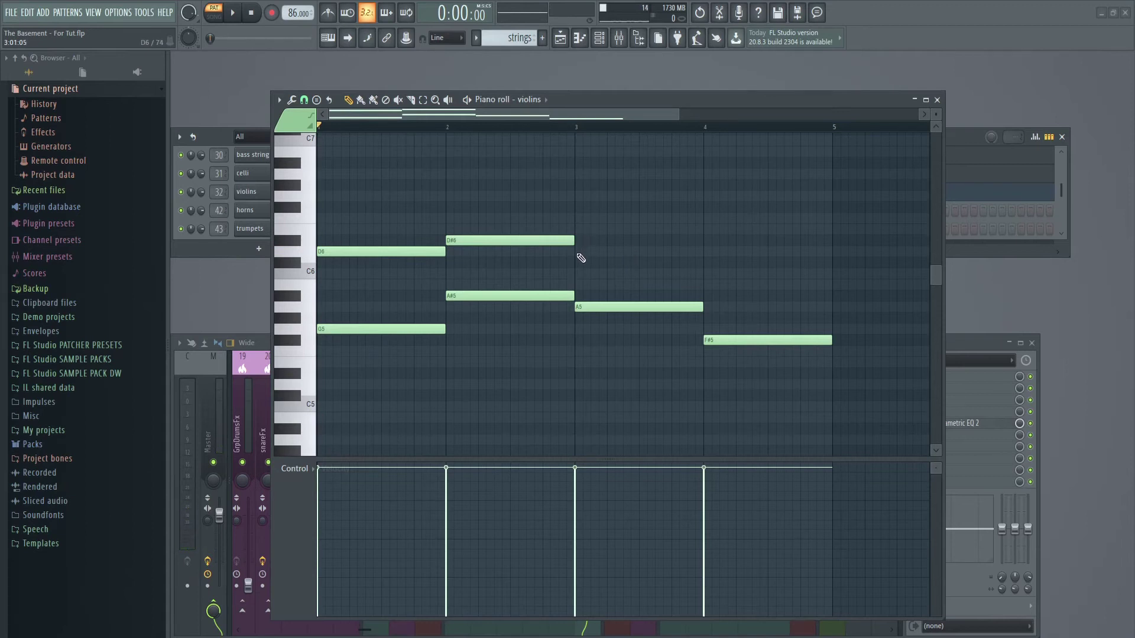
click(577, 253)
click(707, 252)
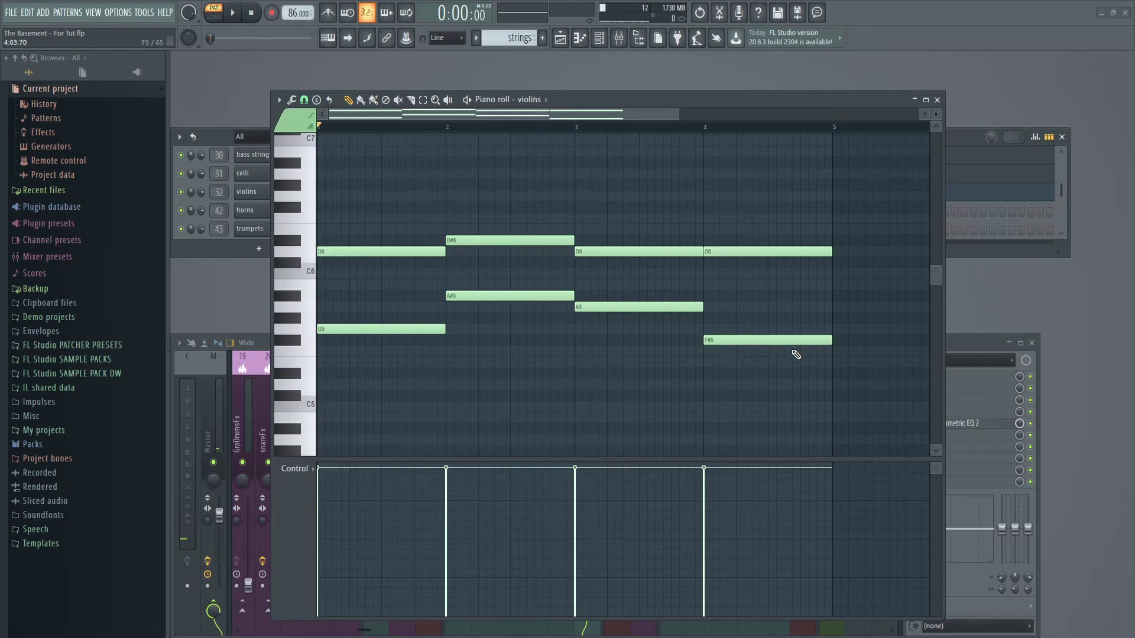
key(space)
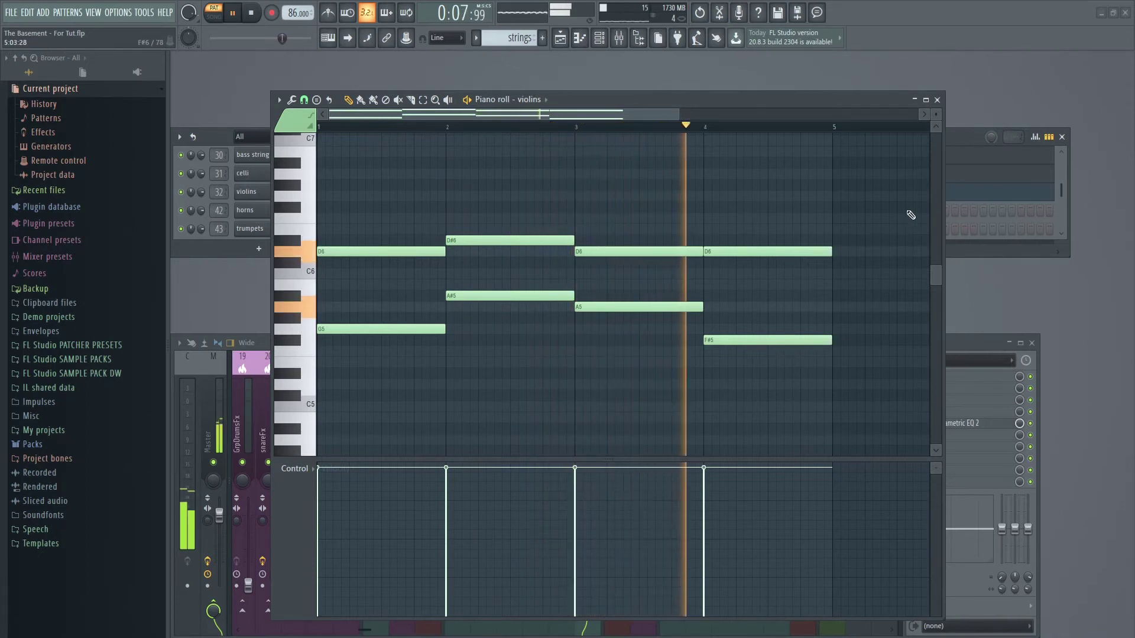
key(space)
Step: Solo the violins channel, play its two-note harmony alone, and bring all channels back in
click(937, 100)
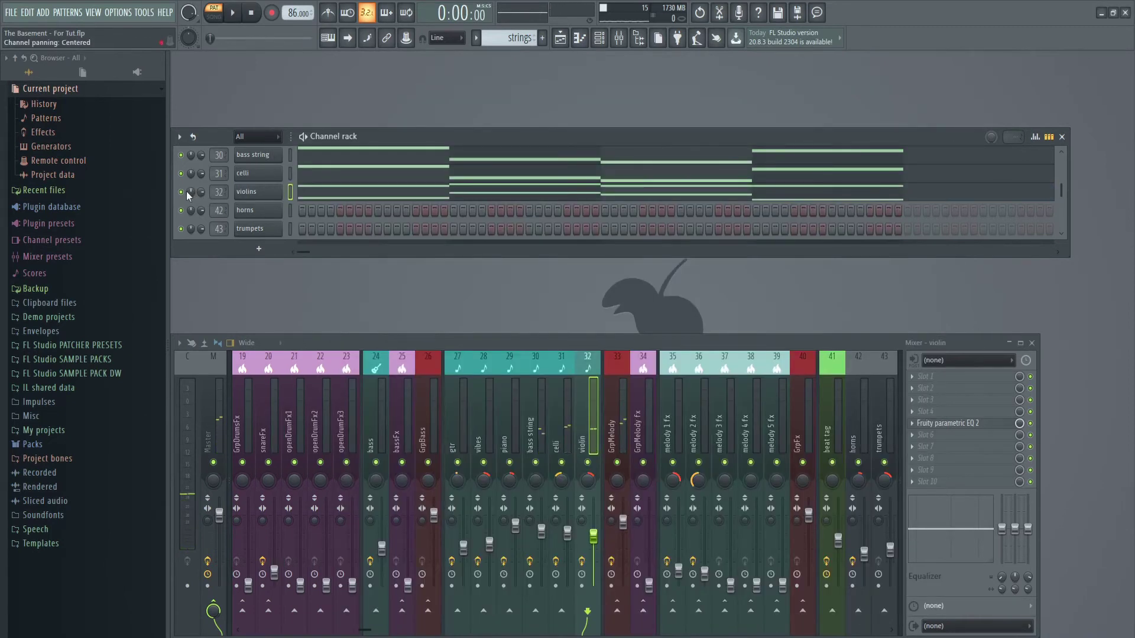
click(379, 197)
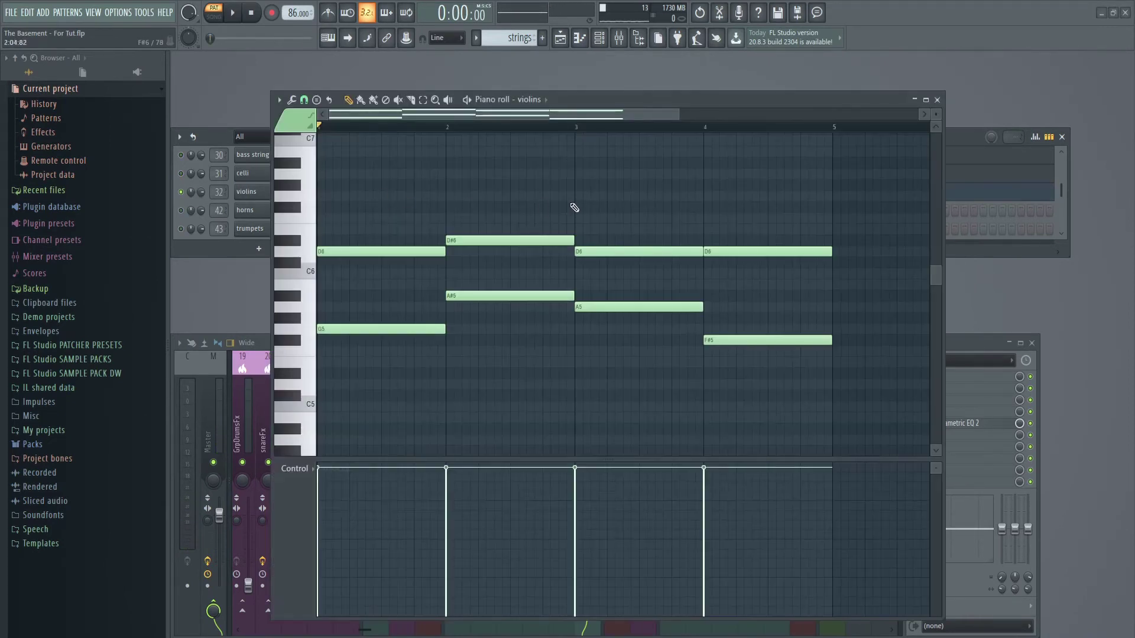
key(space)
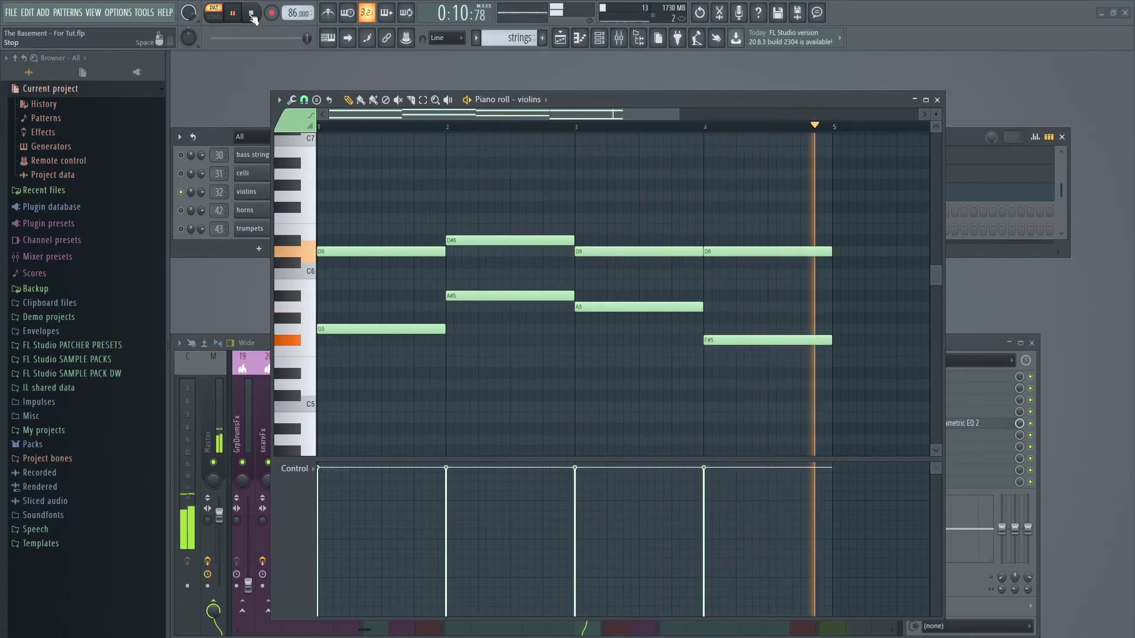
key(space)
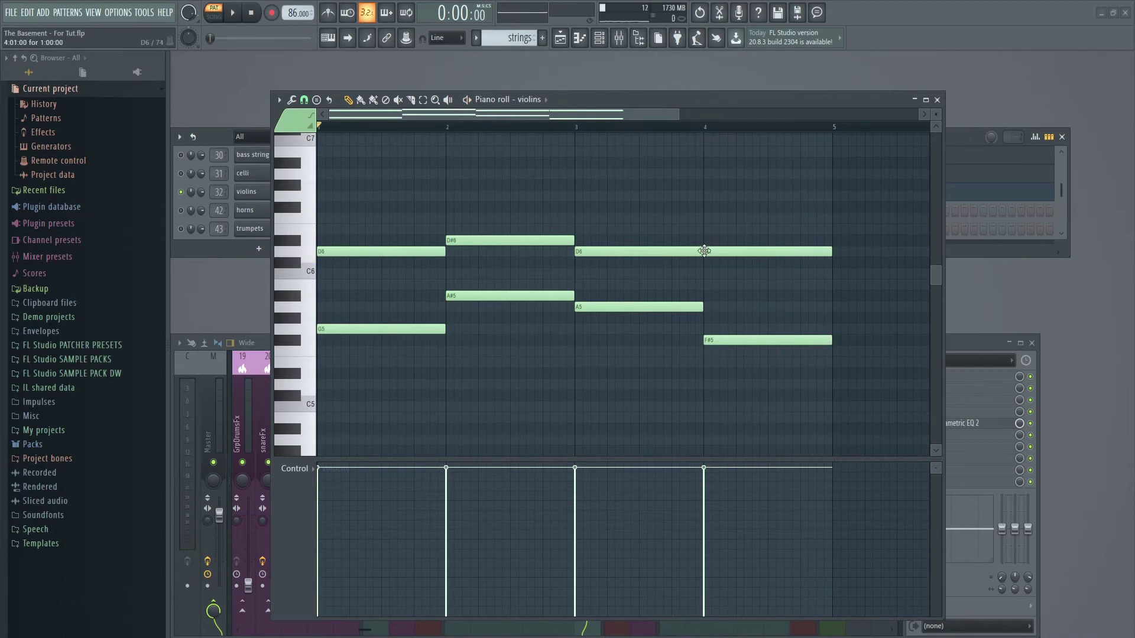
drag(704, 251, 692, 244)
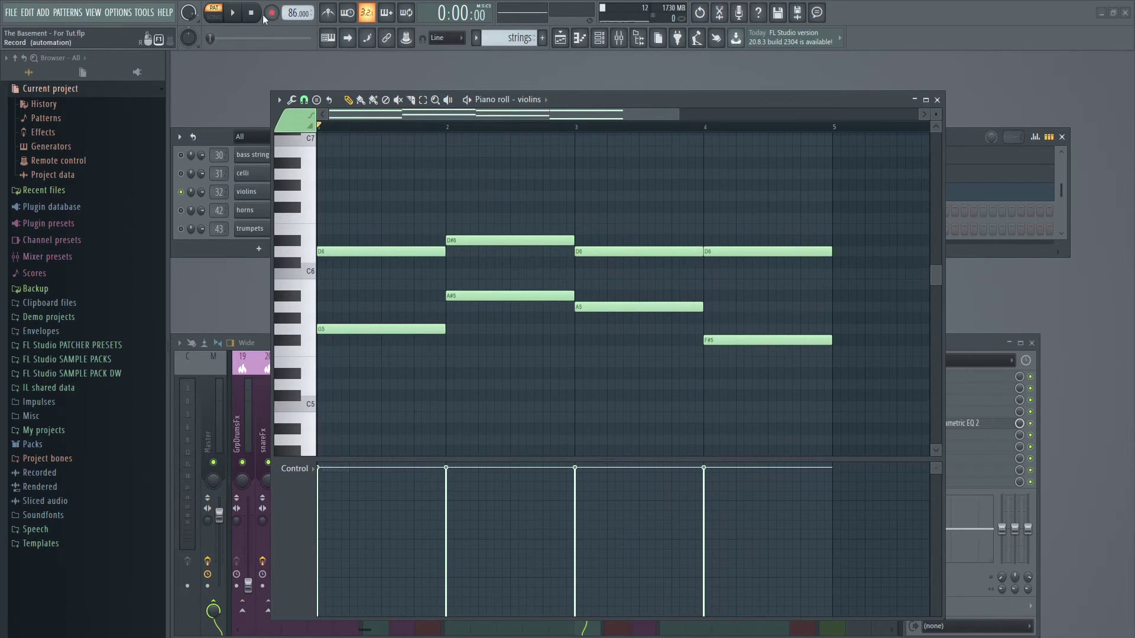
click(181, 174)
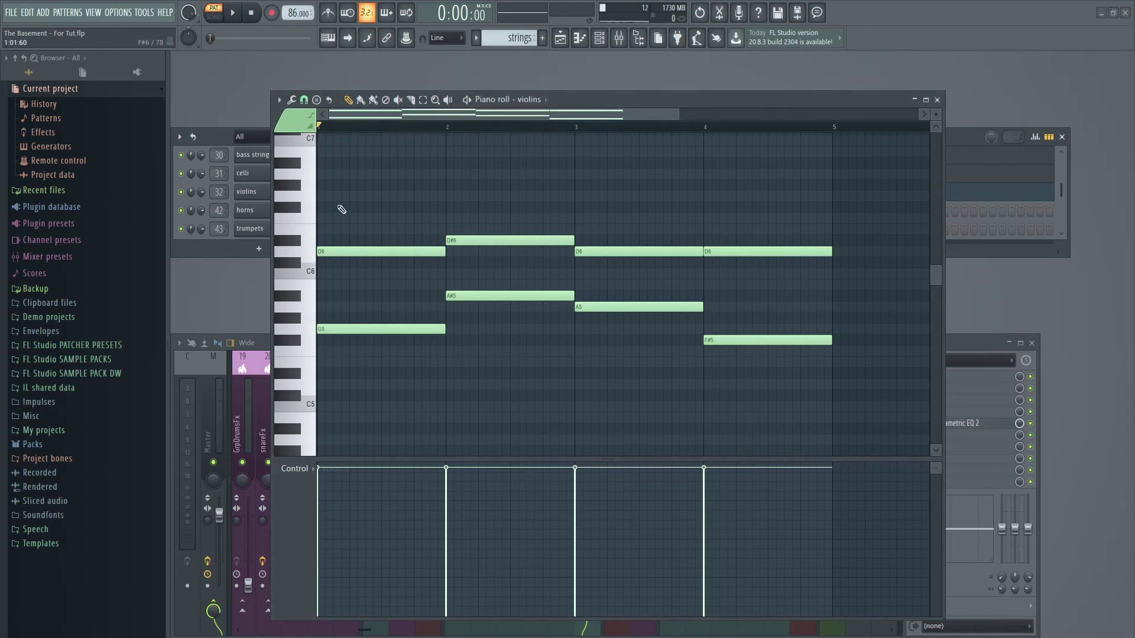
Step: Add half-bar violin notes in the second half of each bar, G6 in bars 1 and 2, A6 in bars 3 and 4, and play the violins solo
key(ctrl+v)
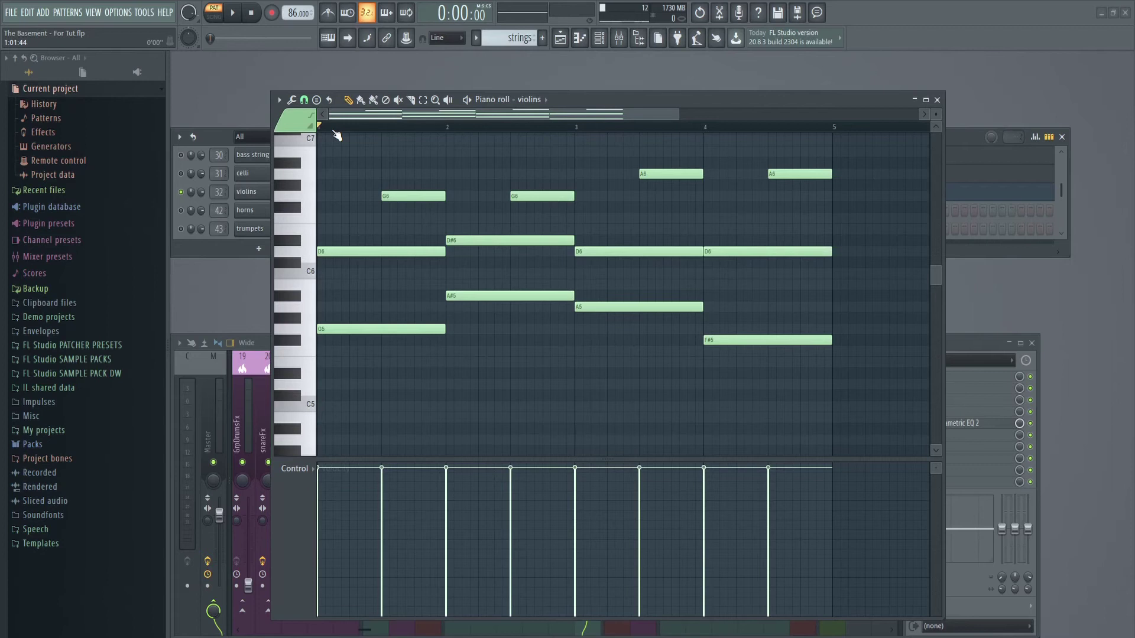
key(space)
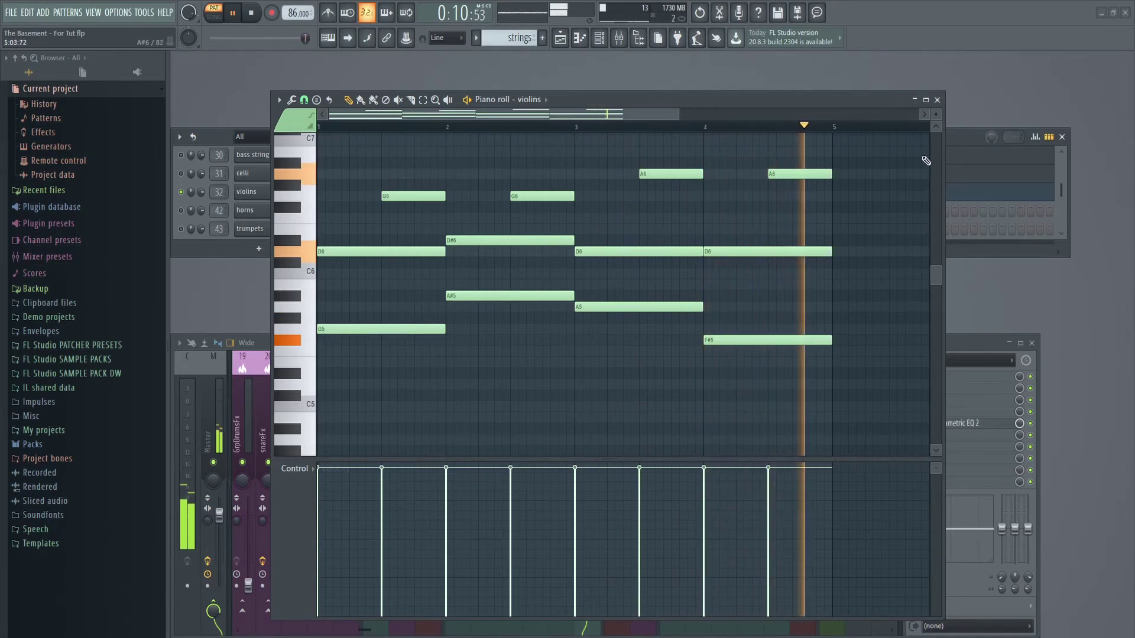
key(space)
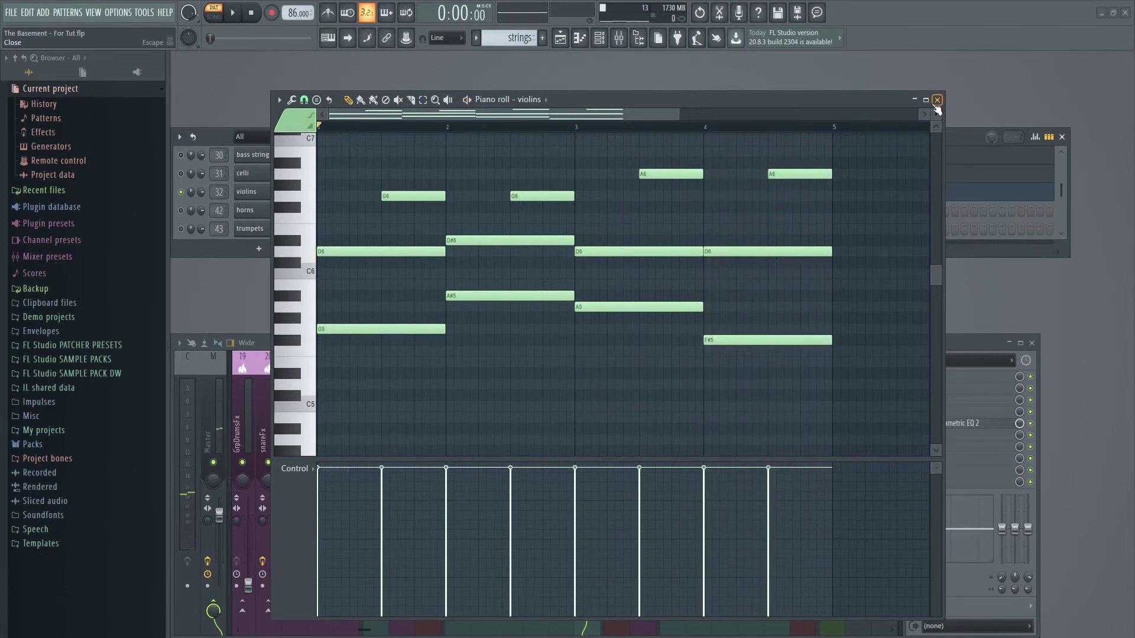
Step: Take the violins out of solo and play the pattern with all string channels
click(936, 100)
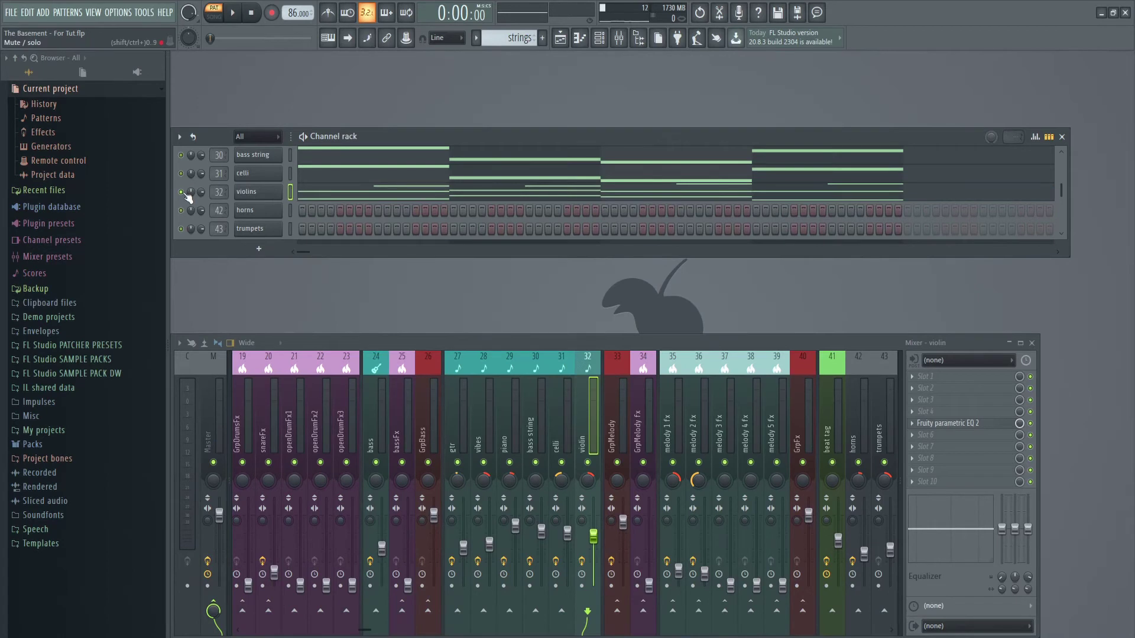
click(407, 195)
key(space)
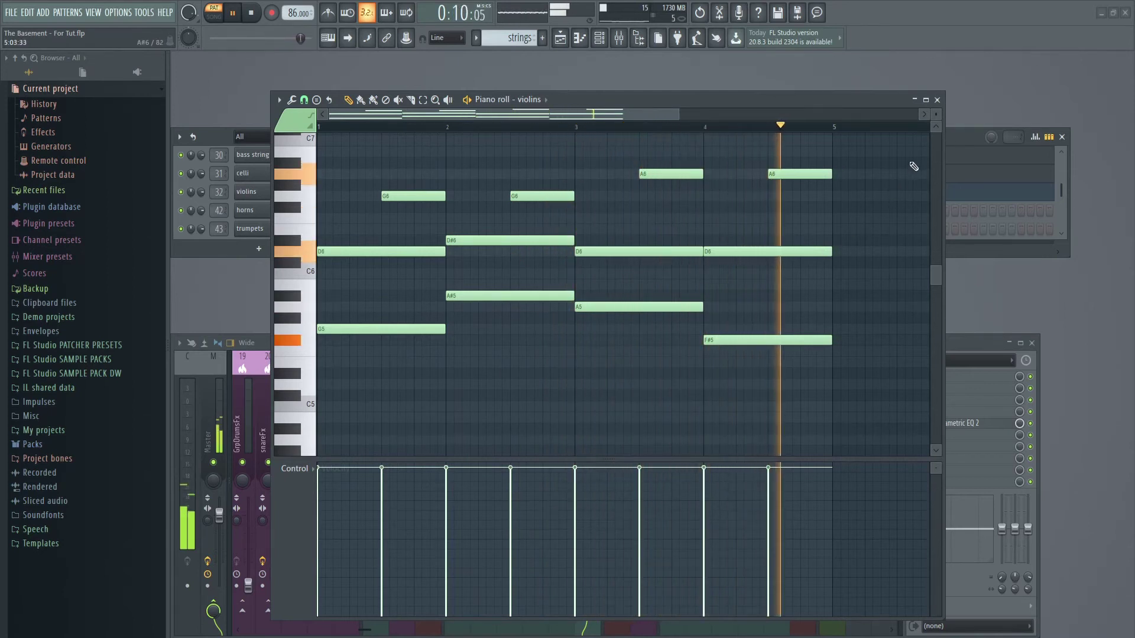
key(space)
click(937, 99)
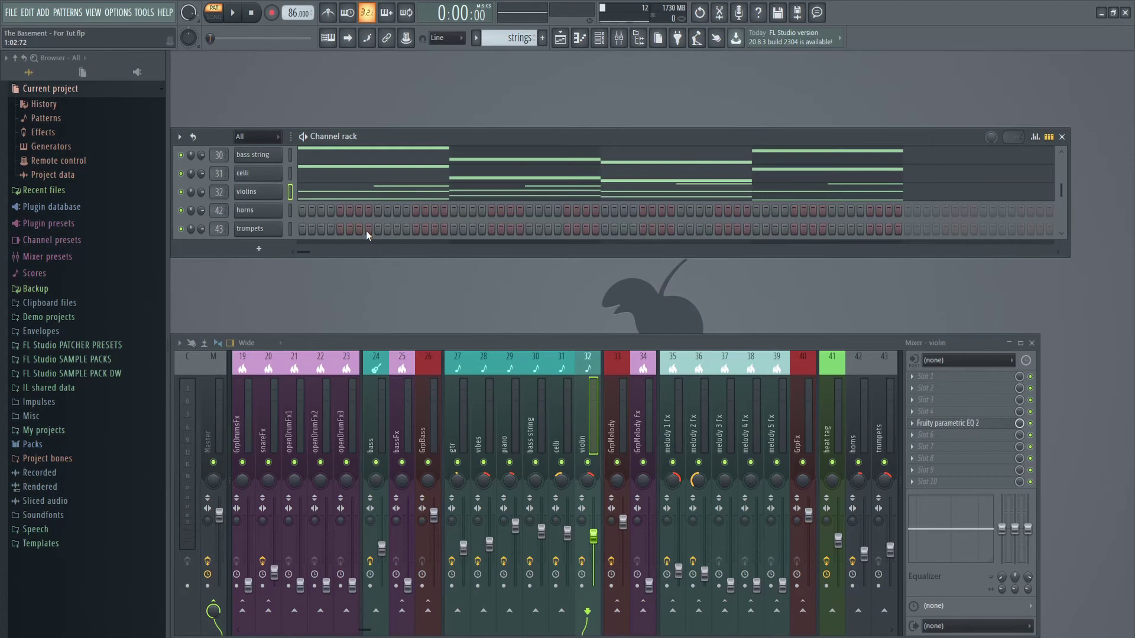
Step: Open the horns instrument to check its loaded patch and articulation, and close it
click(280, 219)
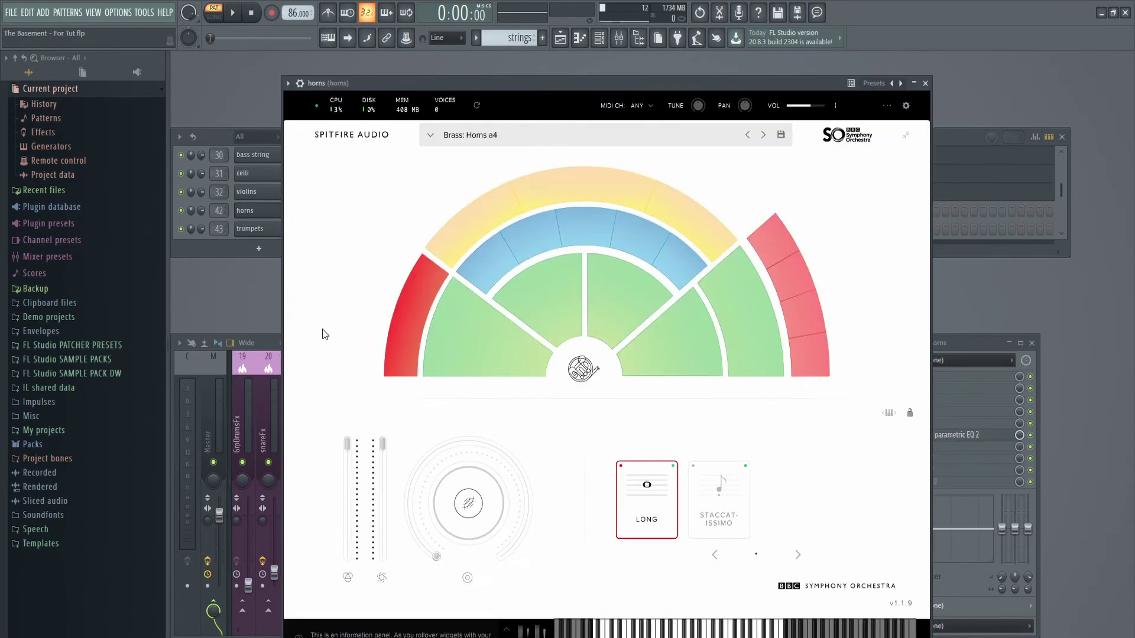
mouse_move(413, 347)
click(925, 83)
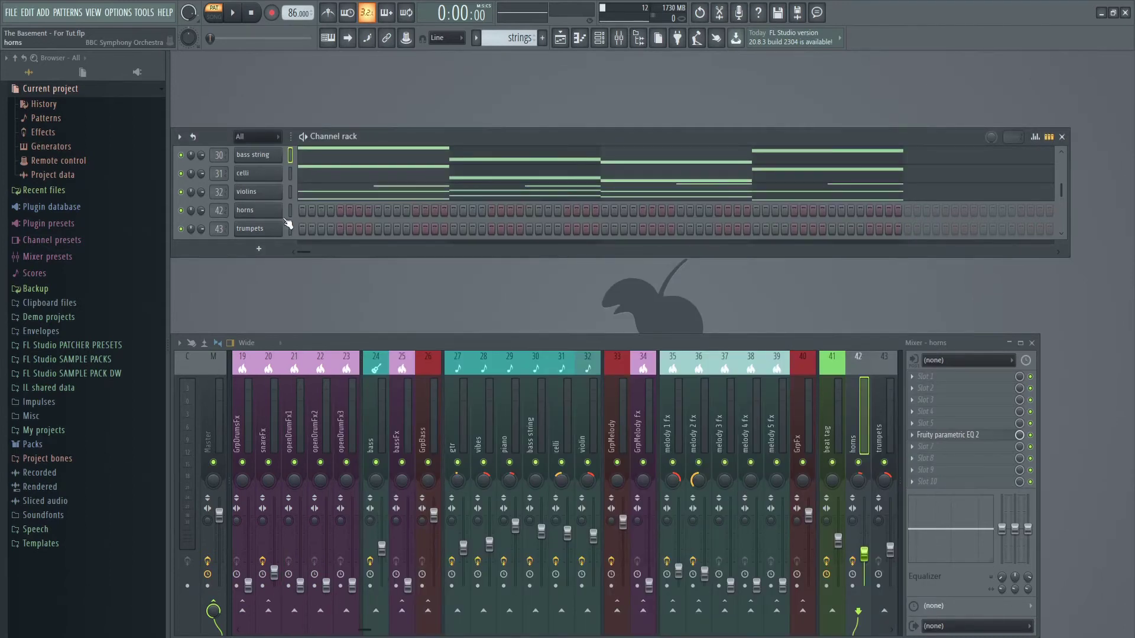
Step: Copy all four celli notes and paste them into the horns part
click(325, 179)
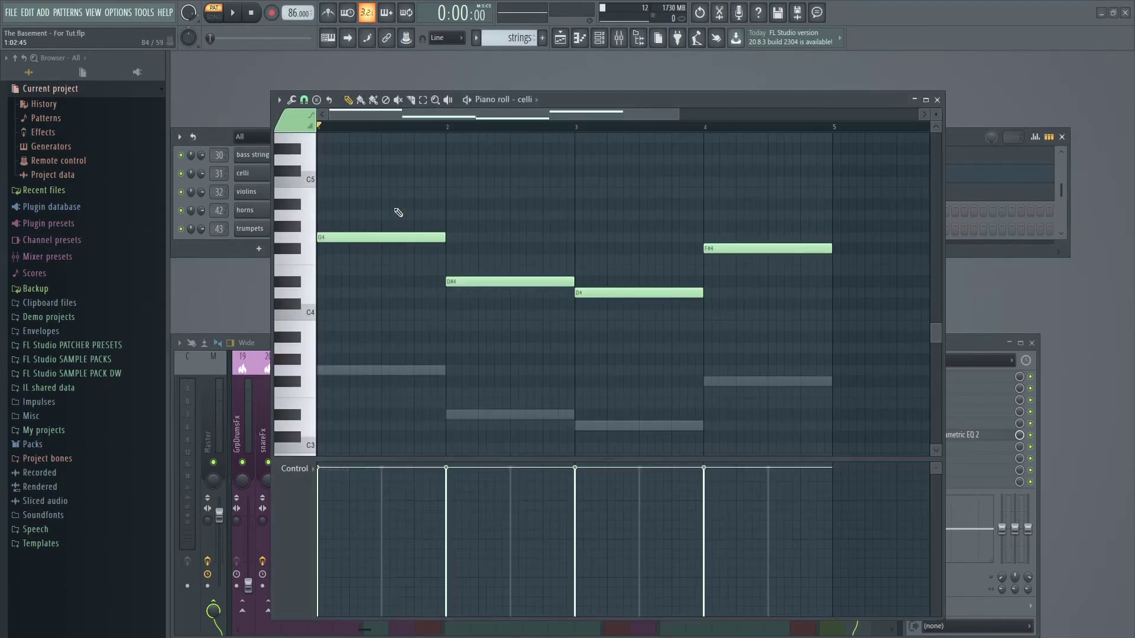
key(ctrl+a)
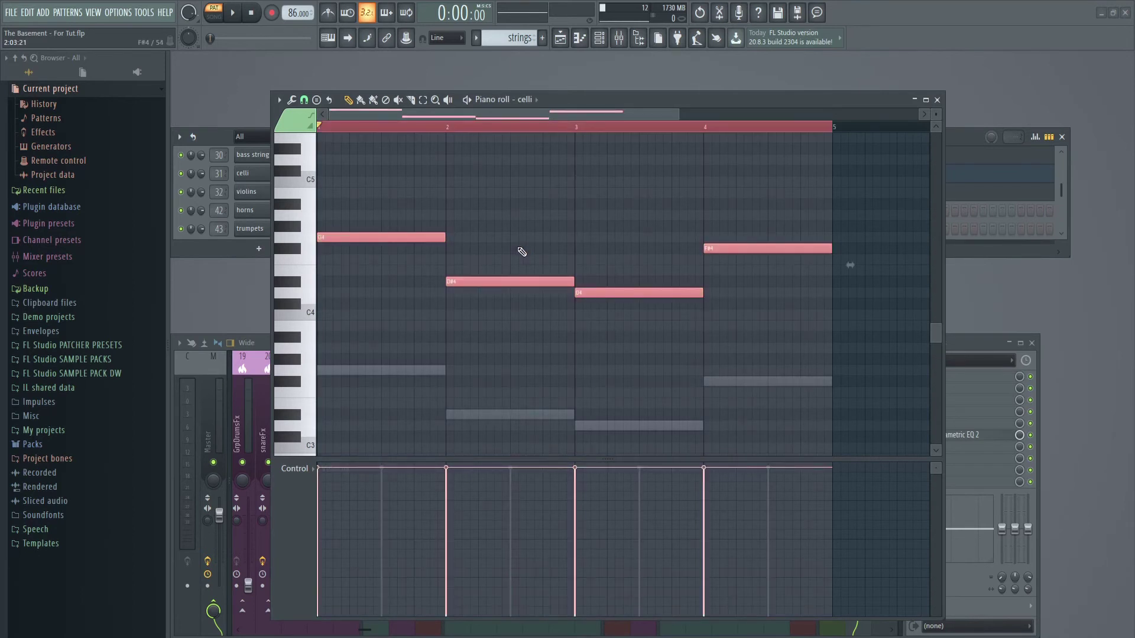
click(937, 100)
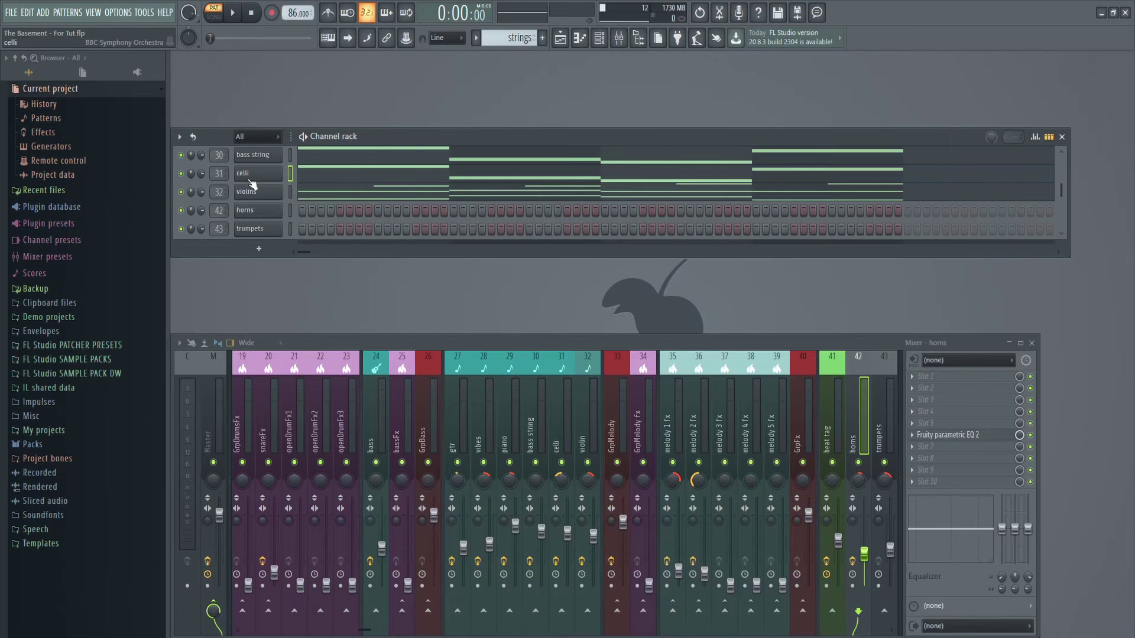
right_click(264, 210)
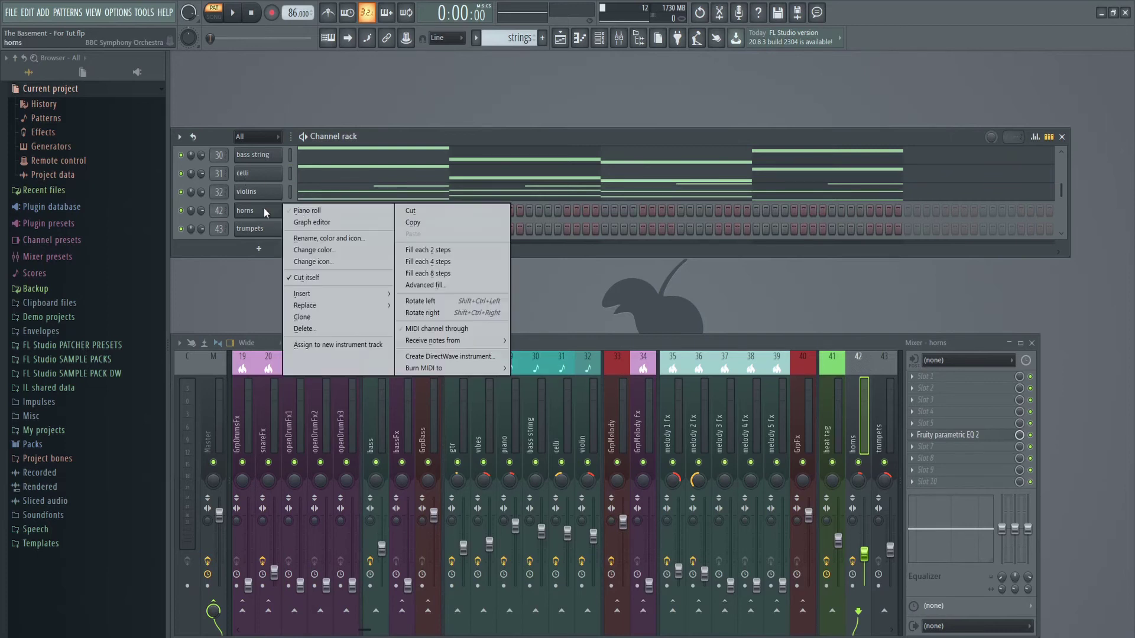
click(325, 214)
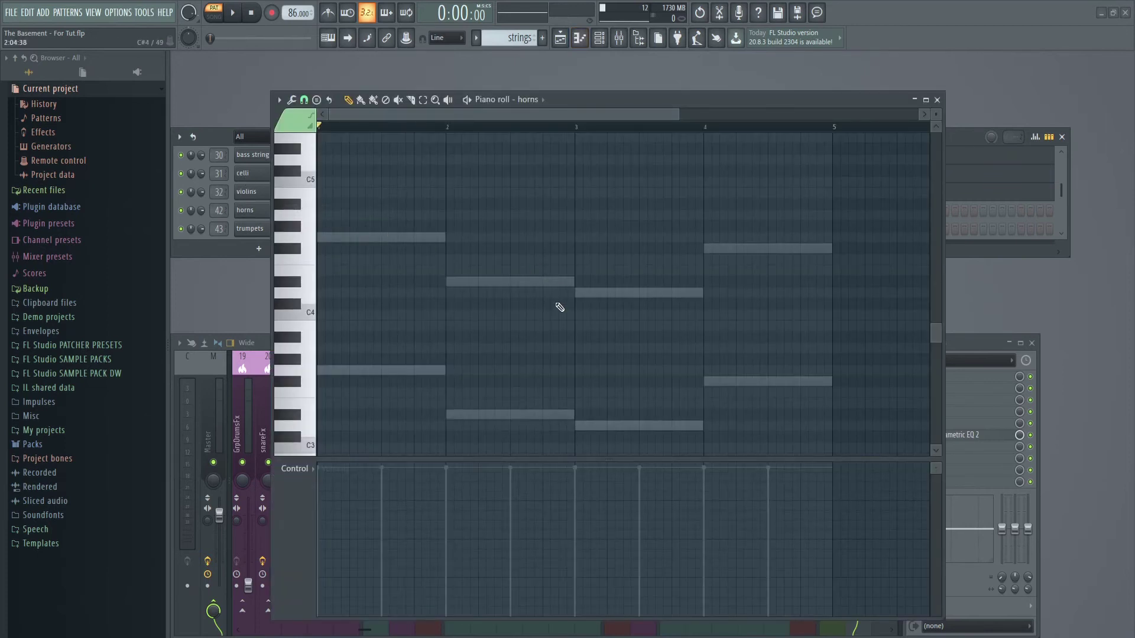
key(ctrl+v)
scroll(756, 362, up, 1)
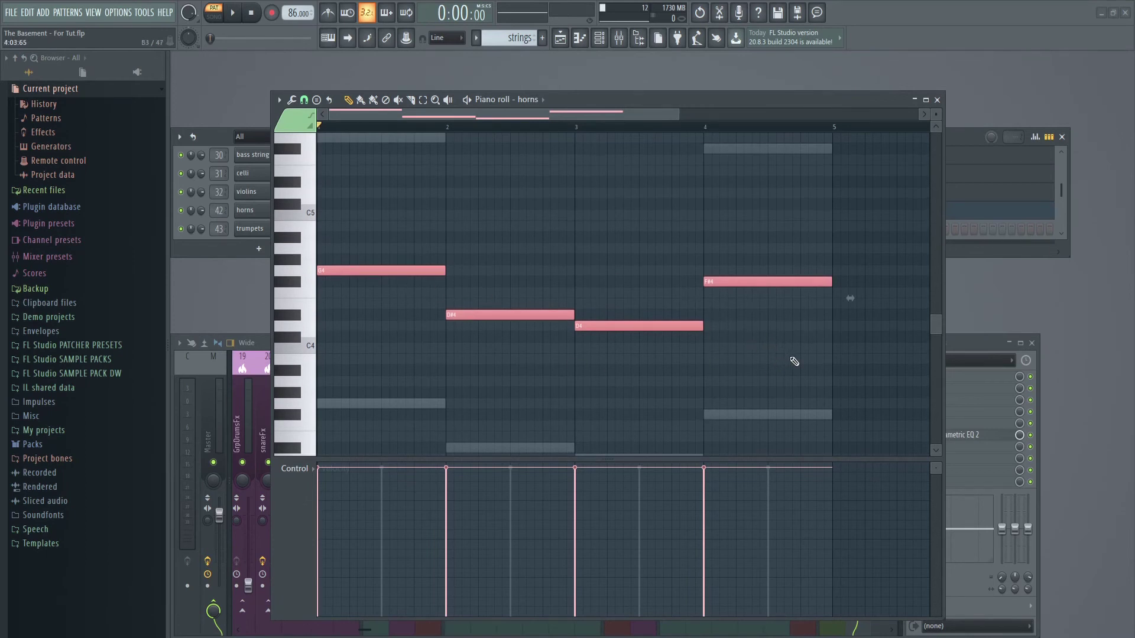
Step: Transpose the pasted horn notes up one octave and play the pattern with all channels
key(ctrl+Up)
scroll(798, 367, up, 2)
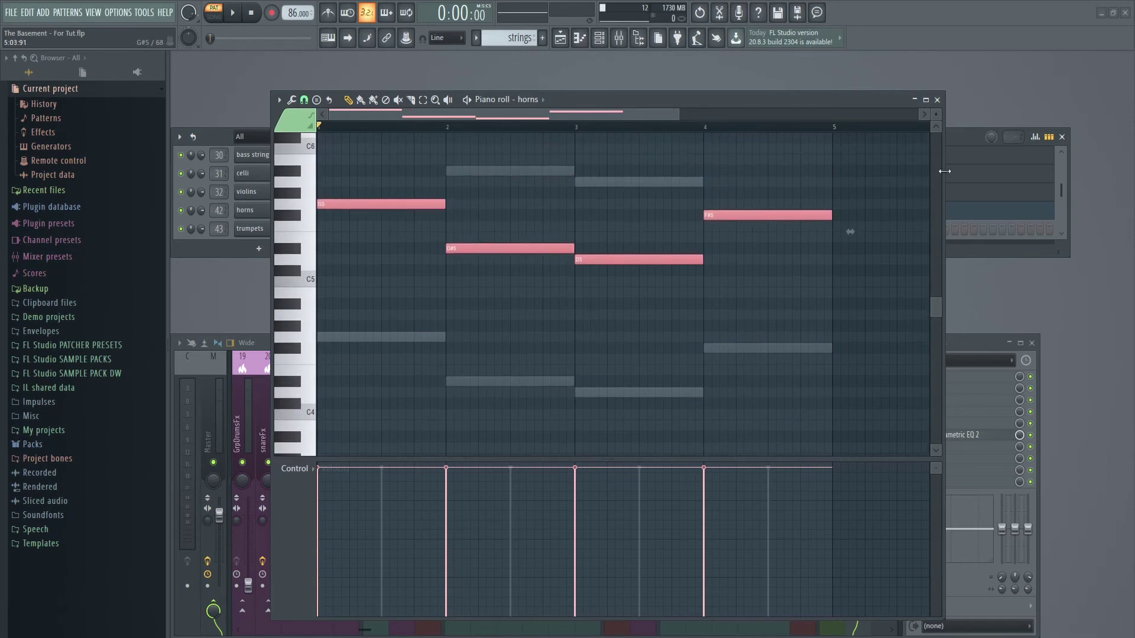
click(937, 100)
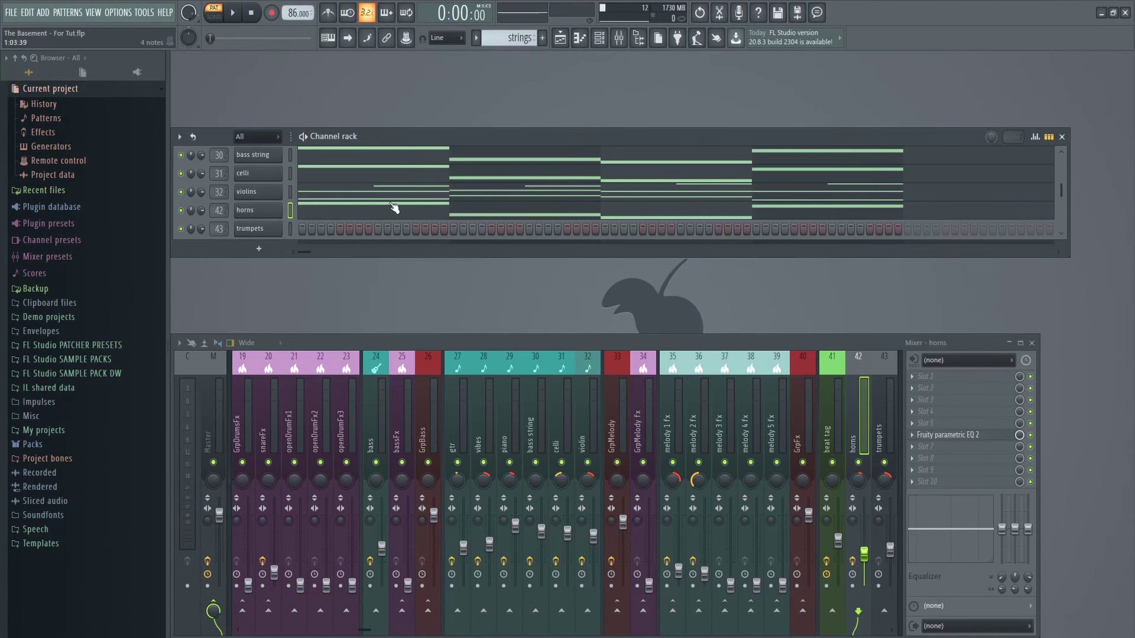
key(space)
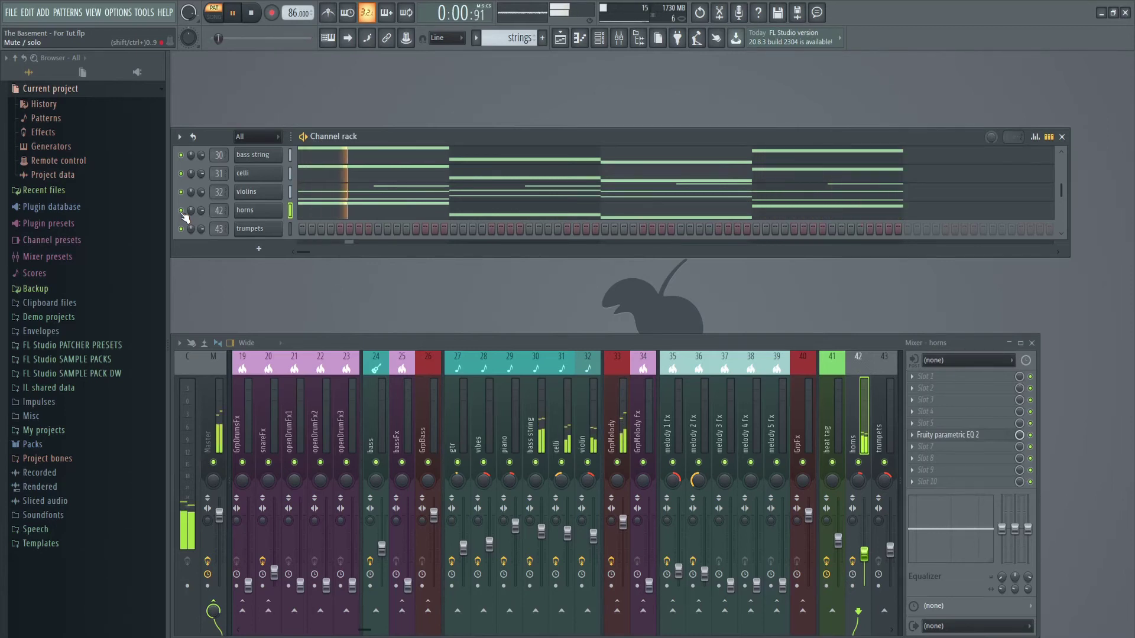
key(space)
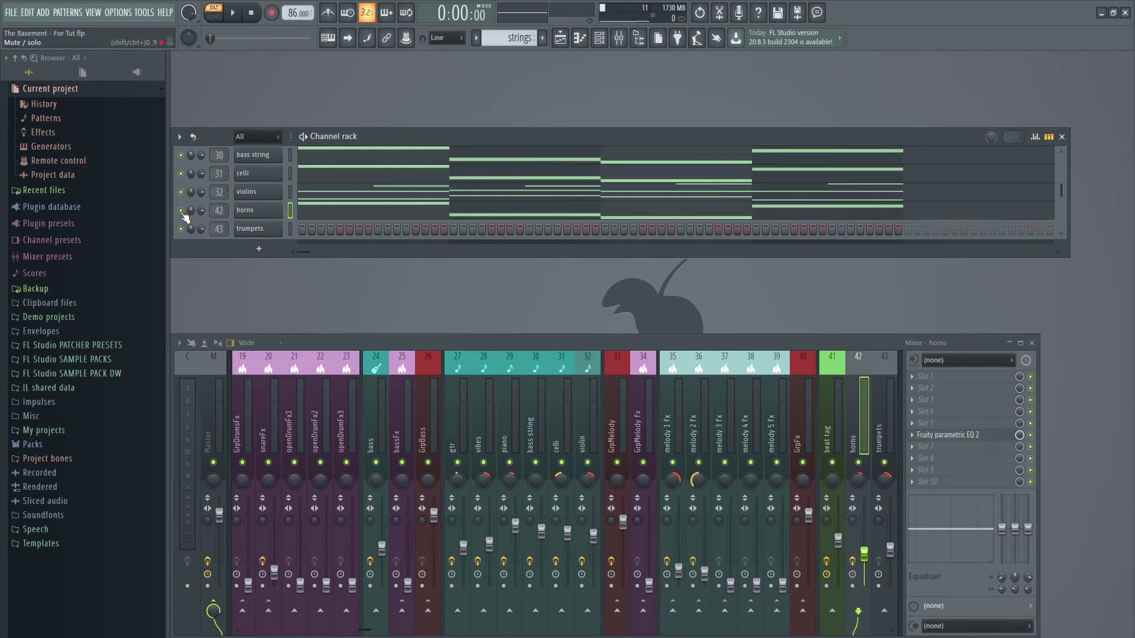
Step: Solo the horns to hear them alone, bring all channels back in, and play the pattern again
ctrl+click(182, 210)
key(space)
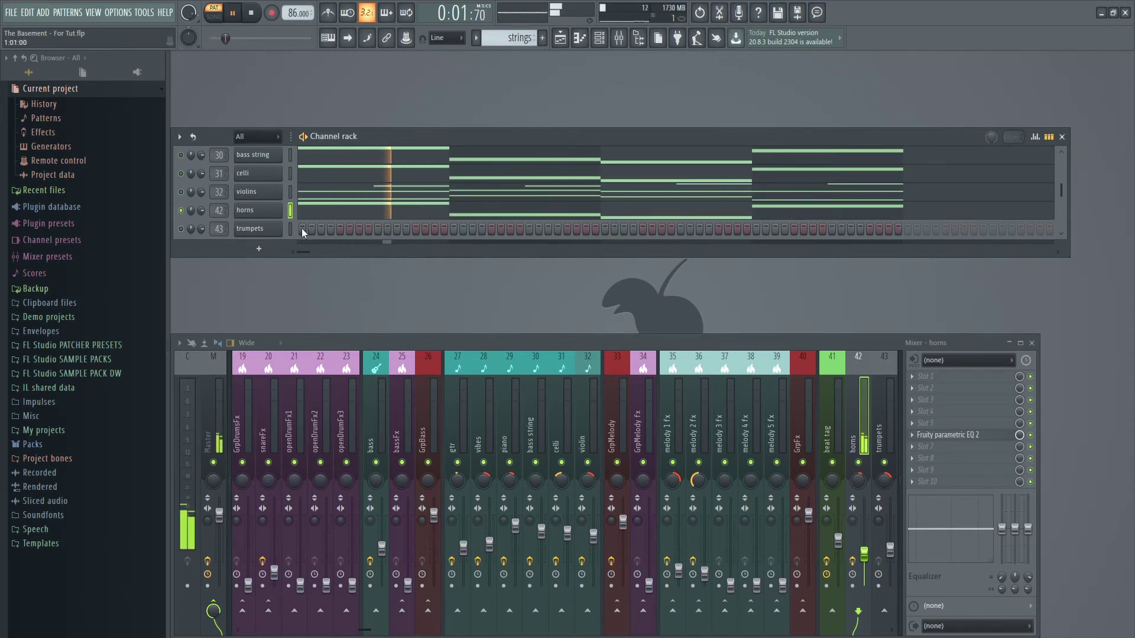
key(space)
ctrl+click(182, 210)
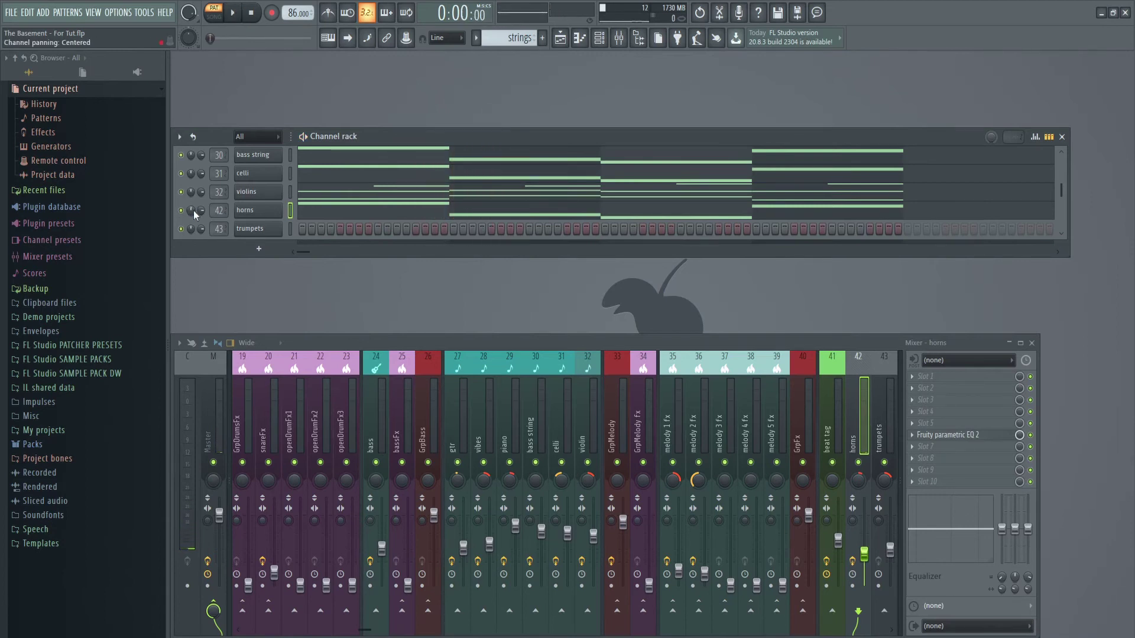
key(space)
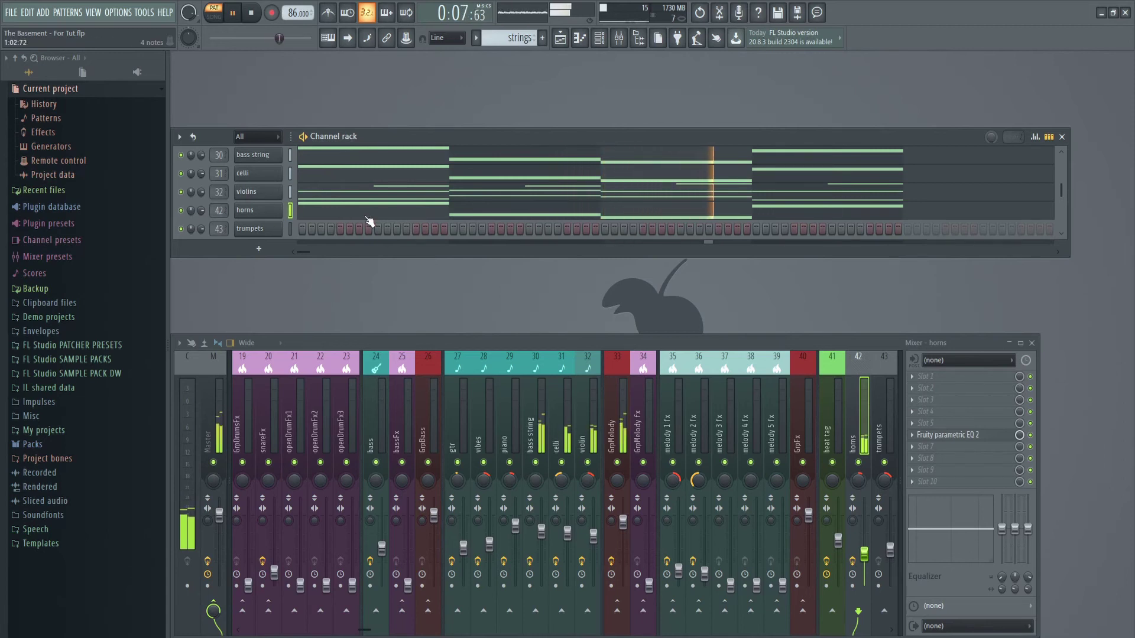
click(249, 18)
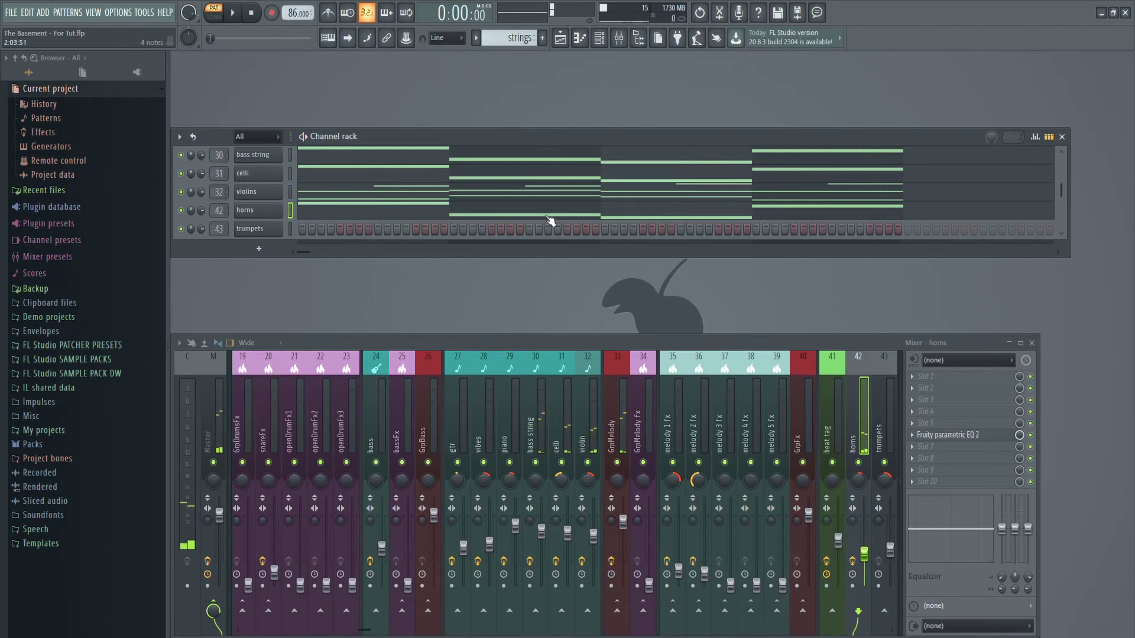
Step: Try raising the bar 3 horn note one octave to D6 and play the pattern to hear it
click(549, 217)
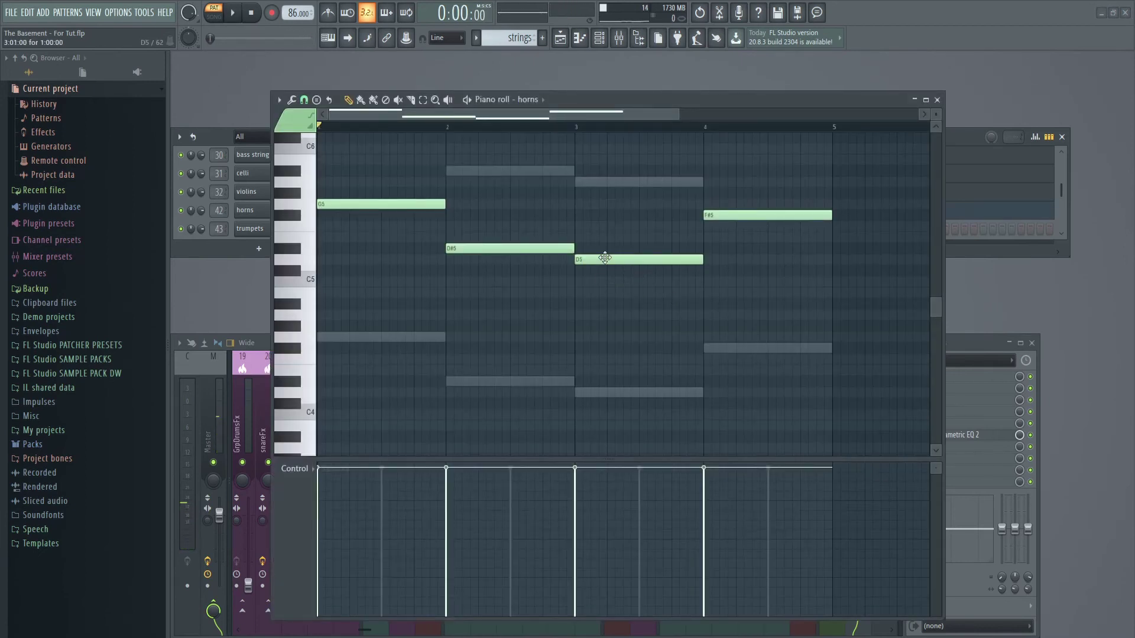
click(407, 203)
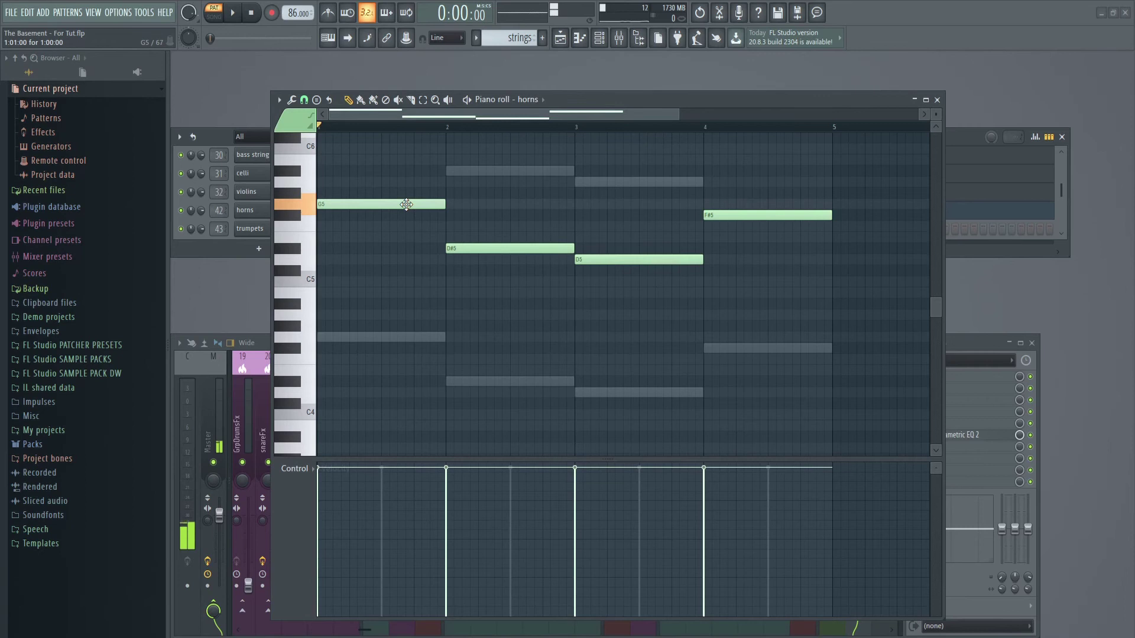
click(522, 247)
drag(591, 256, 590, 142)
key(space)
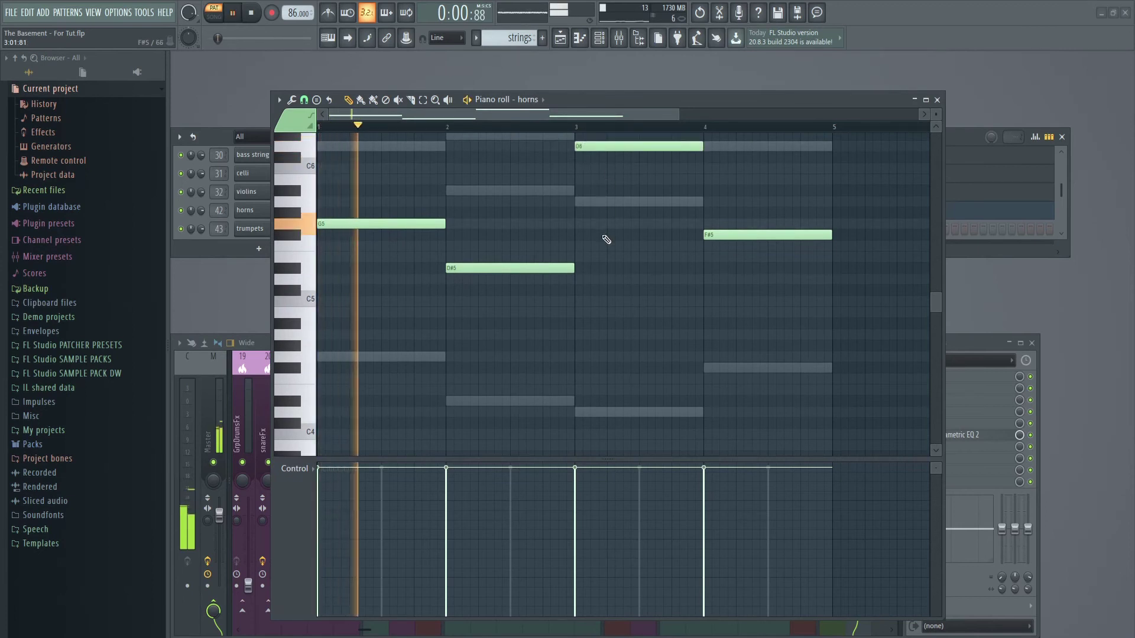
scroll(651, 236, up, 3)
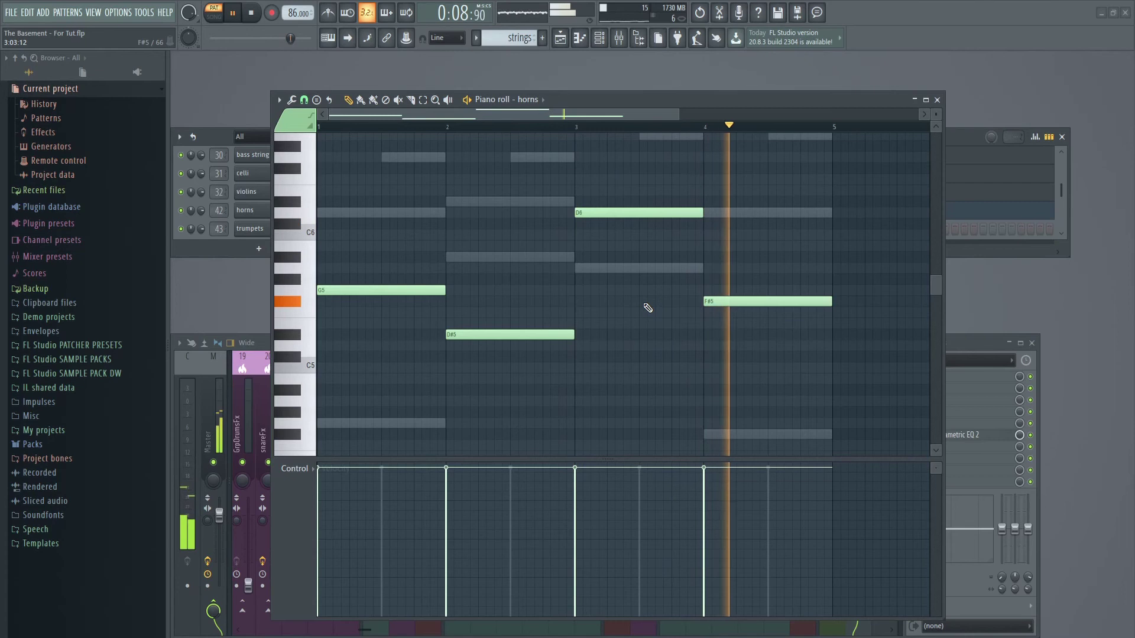
key(space)
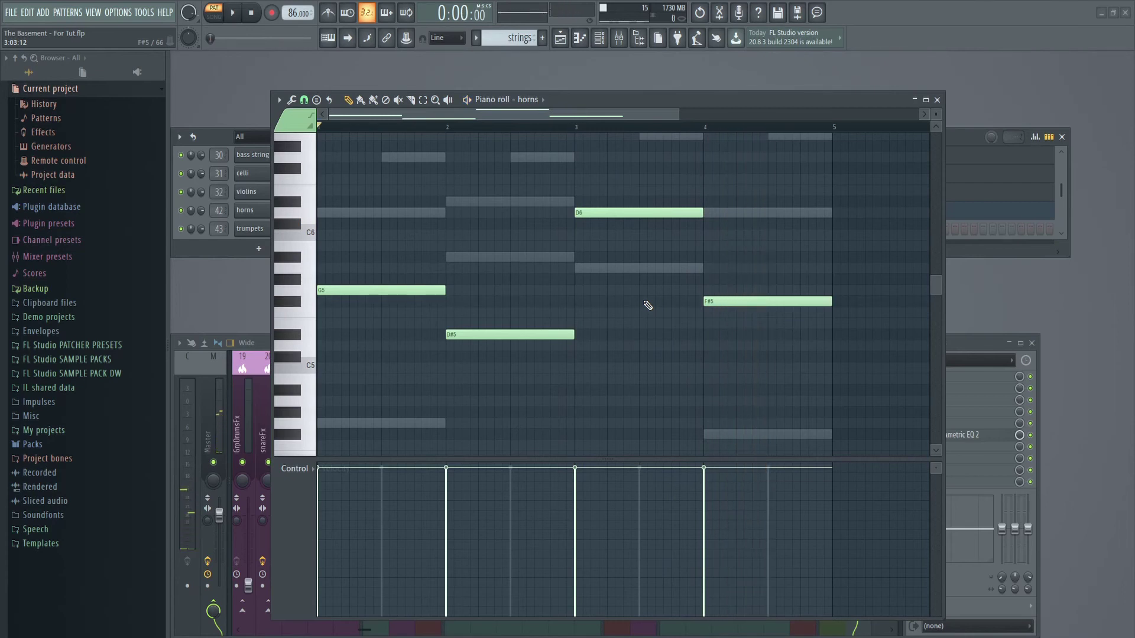
Step: Return the bar 3 horn note down one octave to D5 and close the horns piano roll
drag(689, 246, 631, 193)
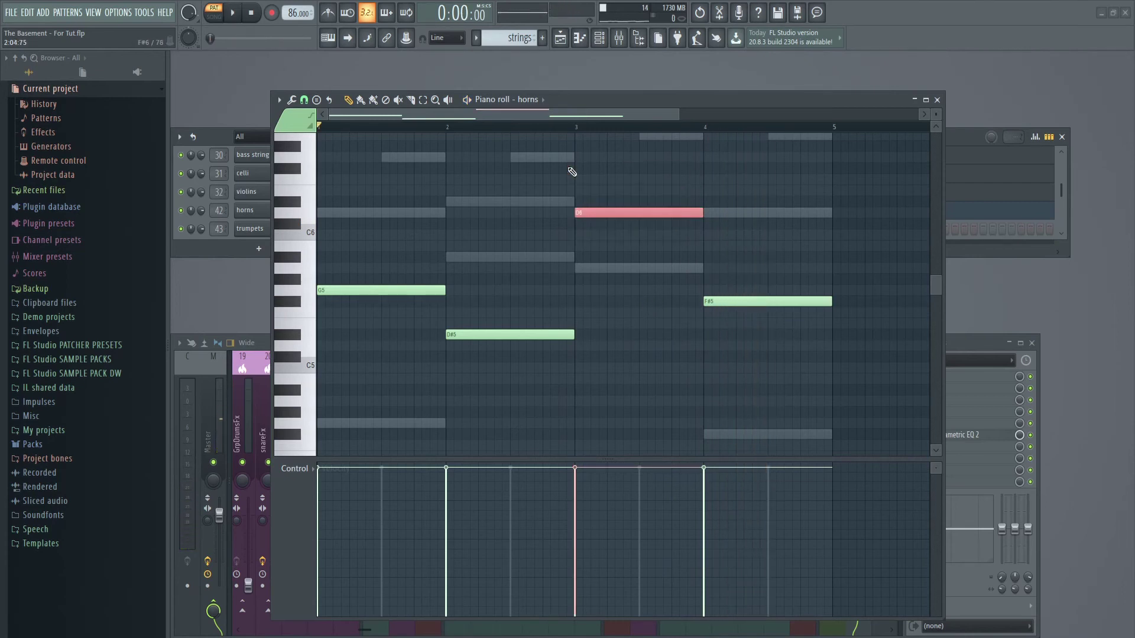
key(ctrl+Down)
key(ctrl+Up)
key(ctrl+Down)
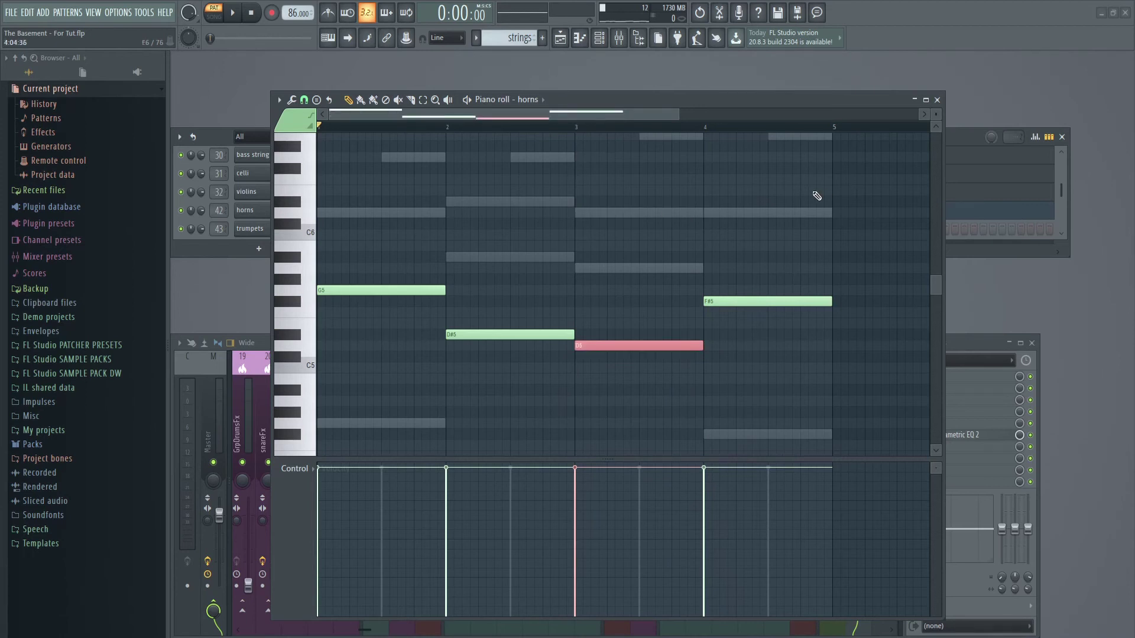
click(937, 100)
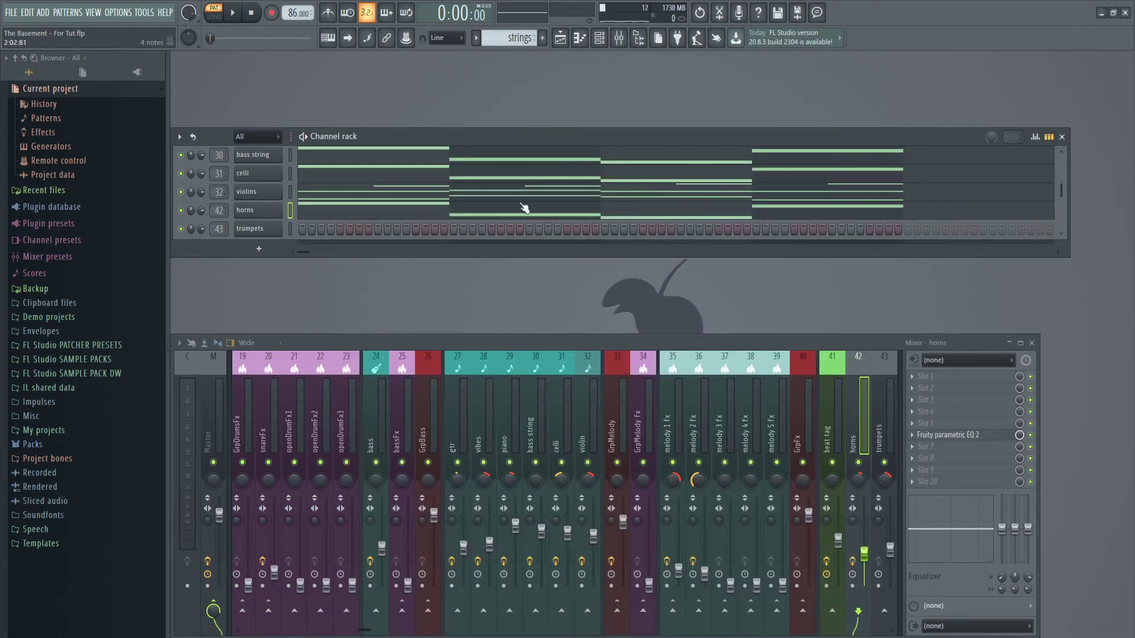
Step: Open the trumpets instrument to check its loaded patch and articulation, and close it
click(281, 234)
drag(456, 110, 559, 76)
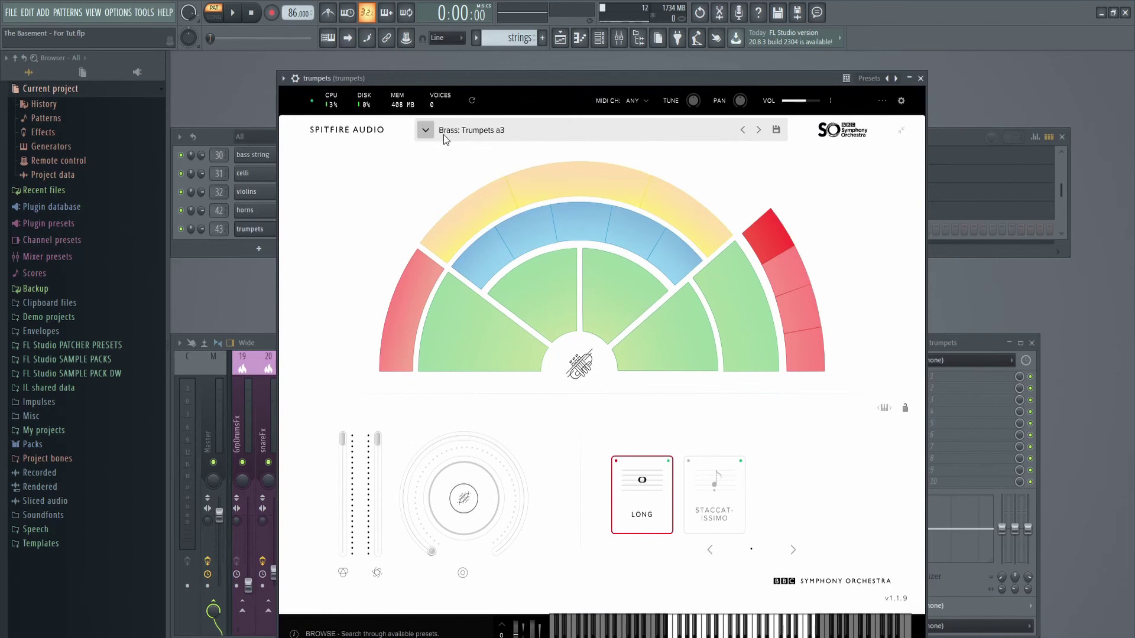
mouse_move(772, 246)
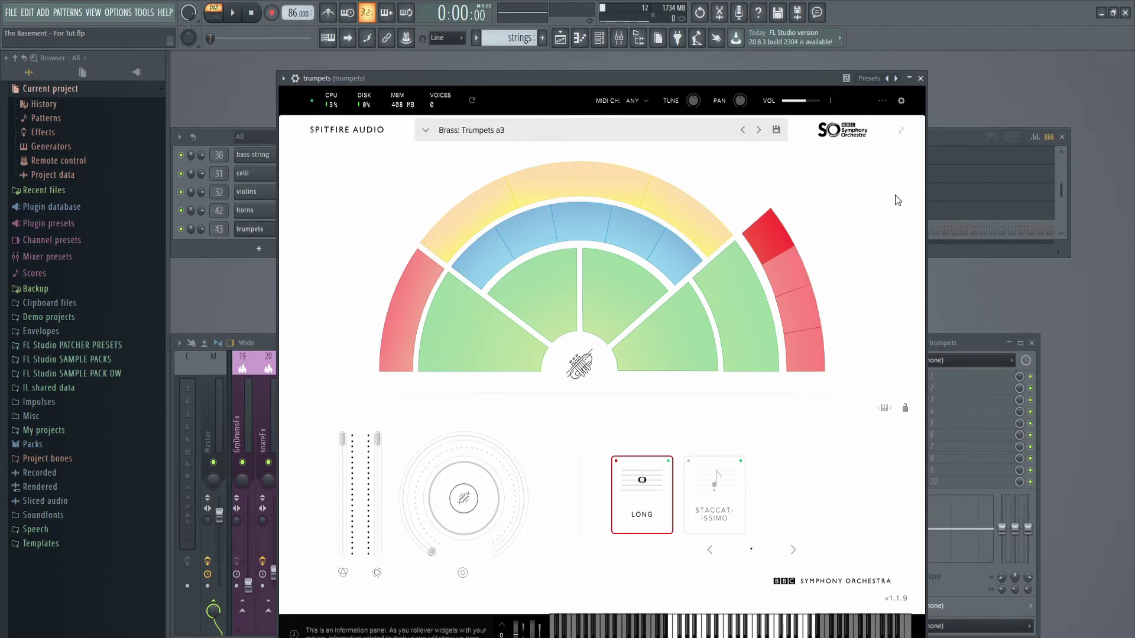
click(921, 78)
Step: In the trumpets part, add one-bar notes D6 in bar 1 and D#6 in bar 2, and play them
key(F7)
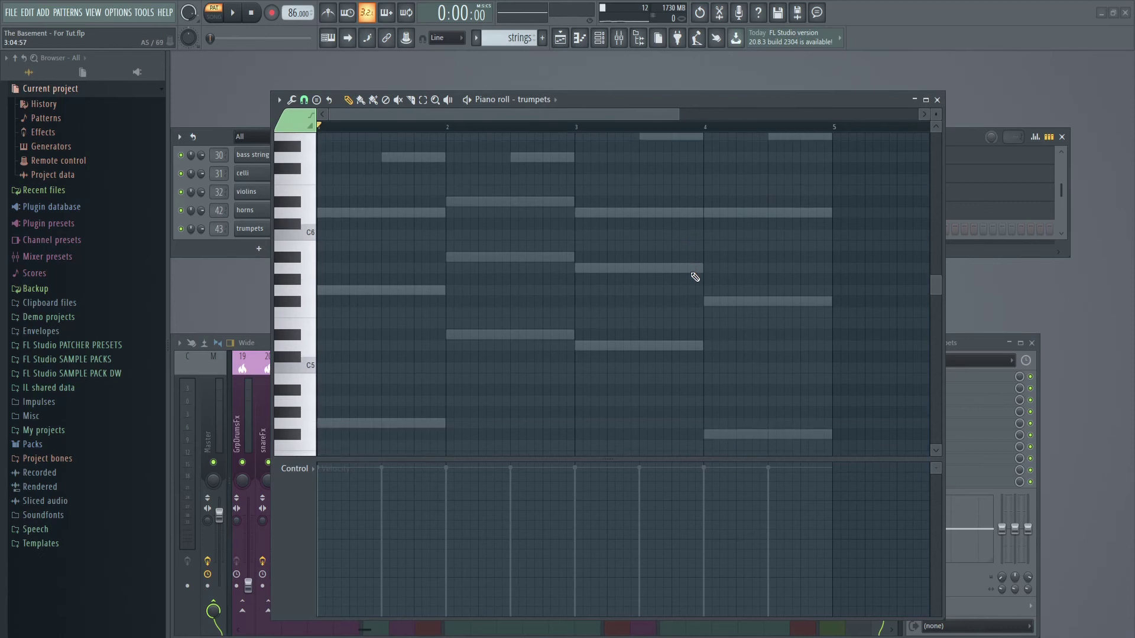
scroll(621, 274, up, 3)
click(330, 280)
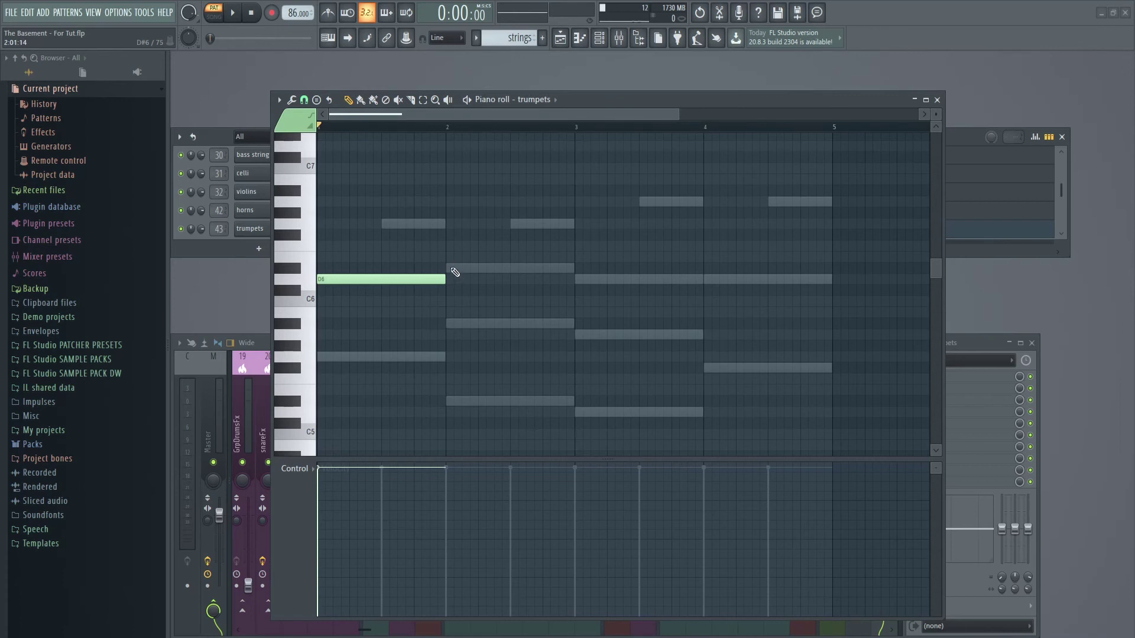
click(447, 267)
click(295, 271)
key(space)
key(space)
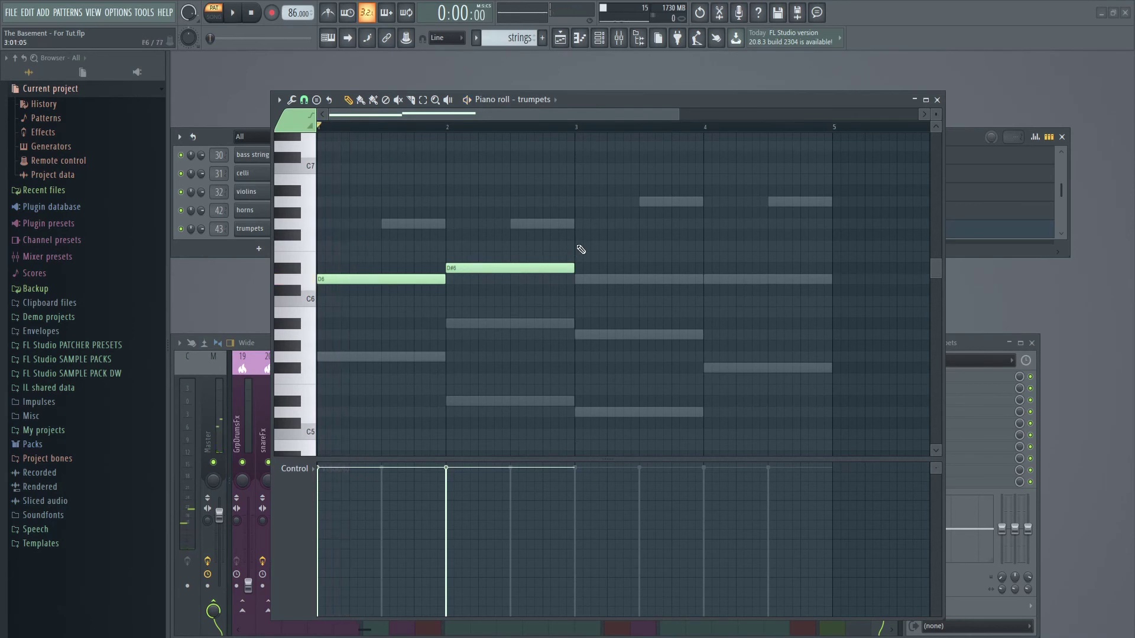
Step: Add a one-bar F6 trumpet note in bar 3 and play the pattern around it
click(391, 279)
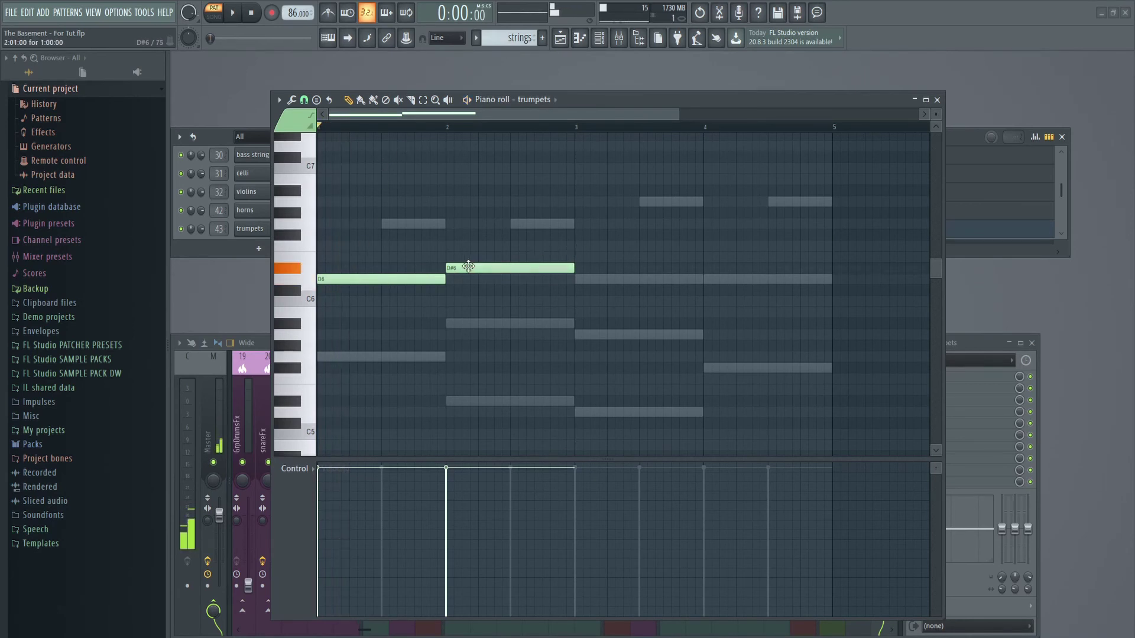
click(577, 134)
key(space)
click(572, 246)
key(space)
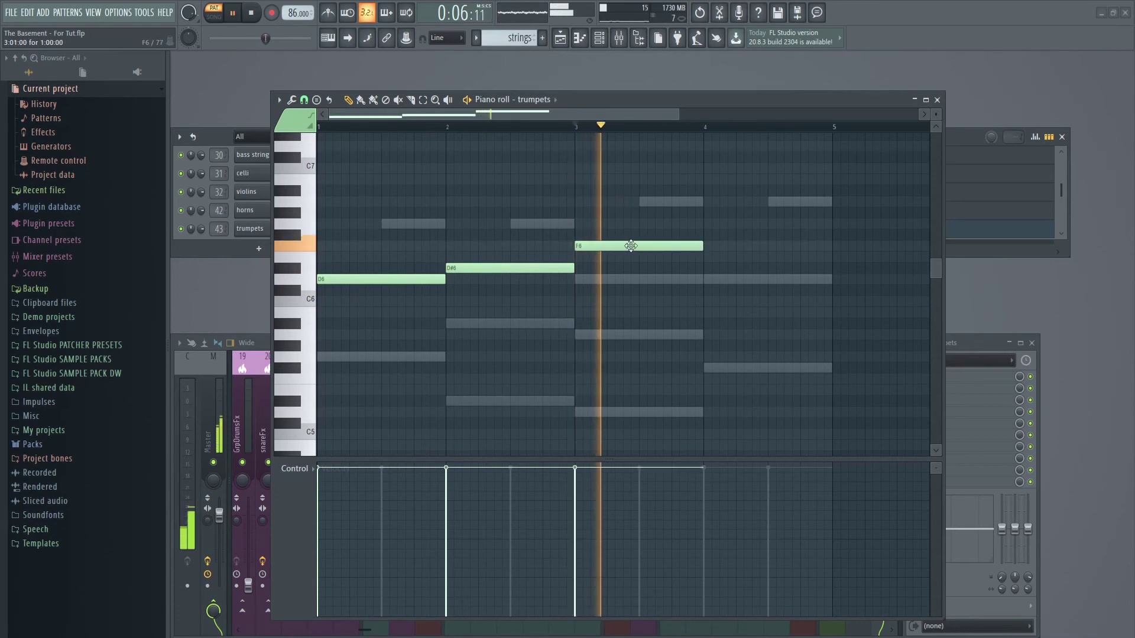
key(space)
Step: Add a one-bar F#6 trumpet note in bar 4, play the pattern, and close the trumpets piano roll
click(717, 236)
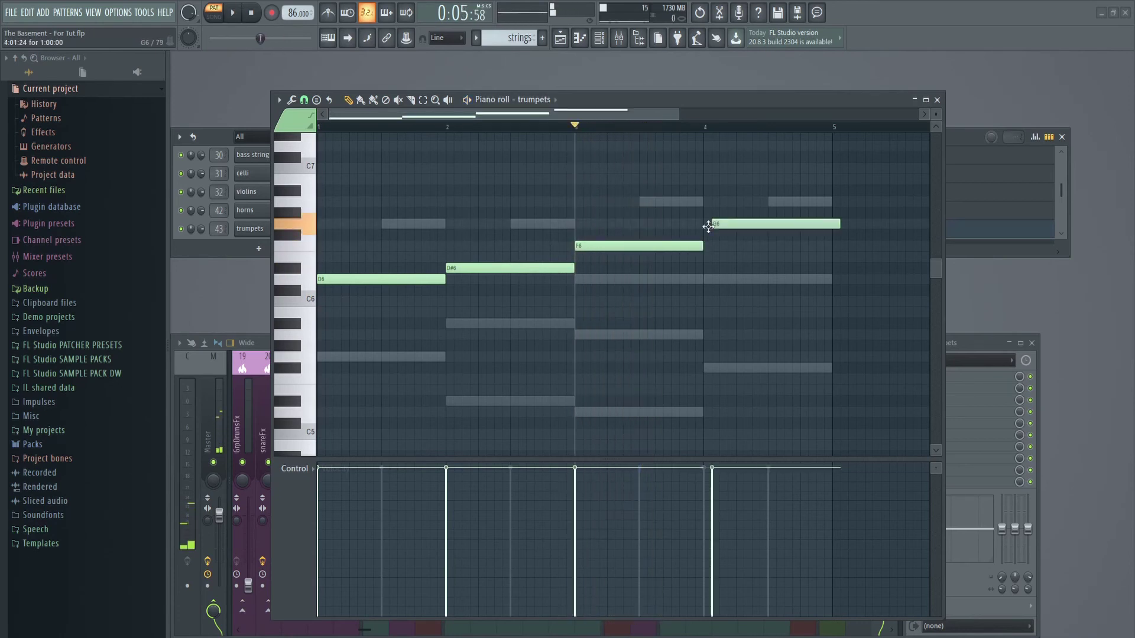
click(704, 127)
key(space)
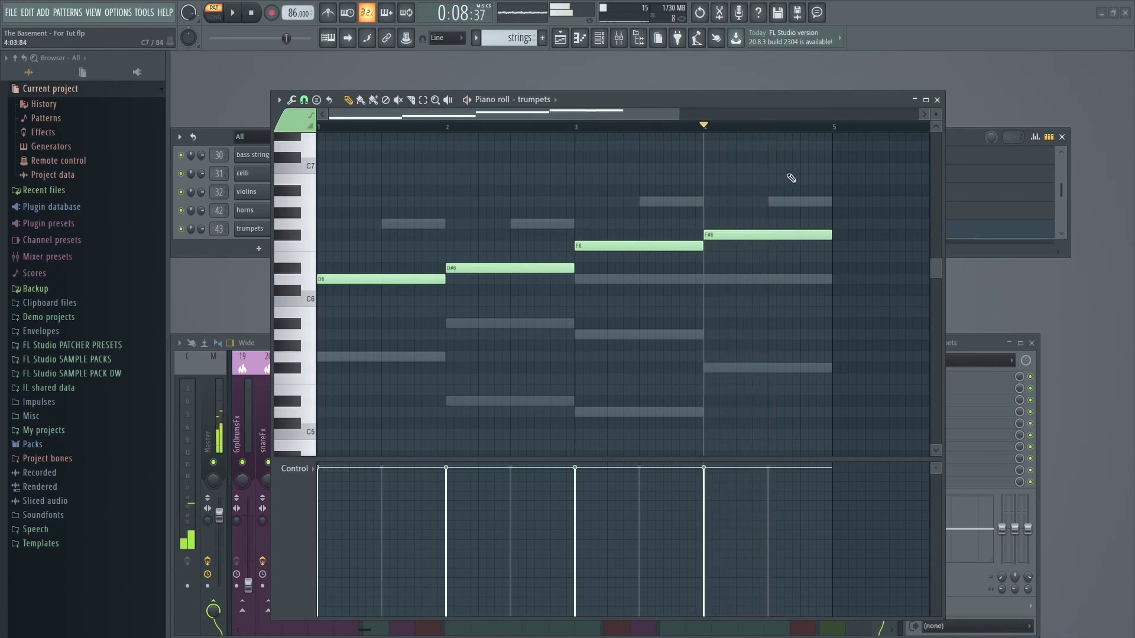
key(space)
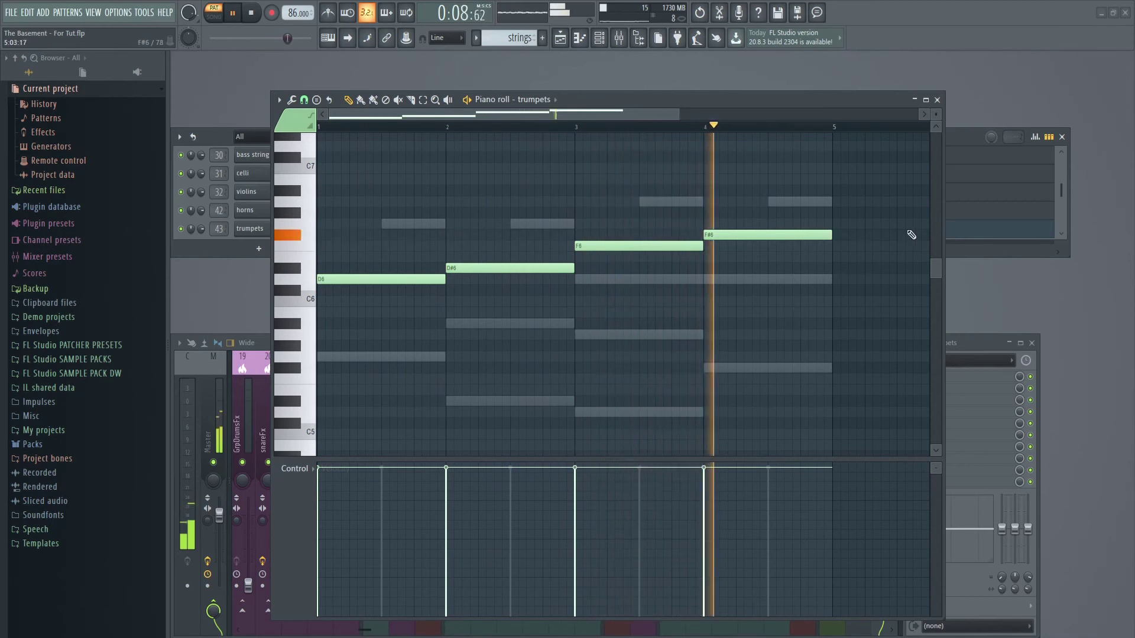
key(space)
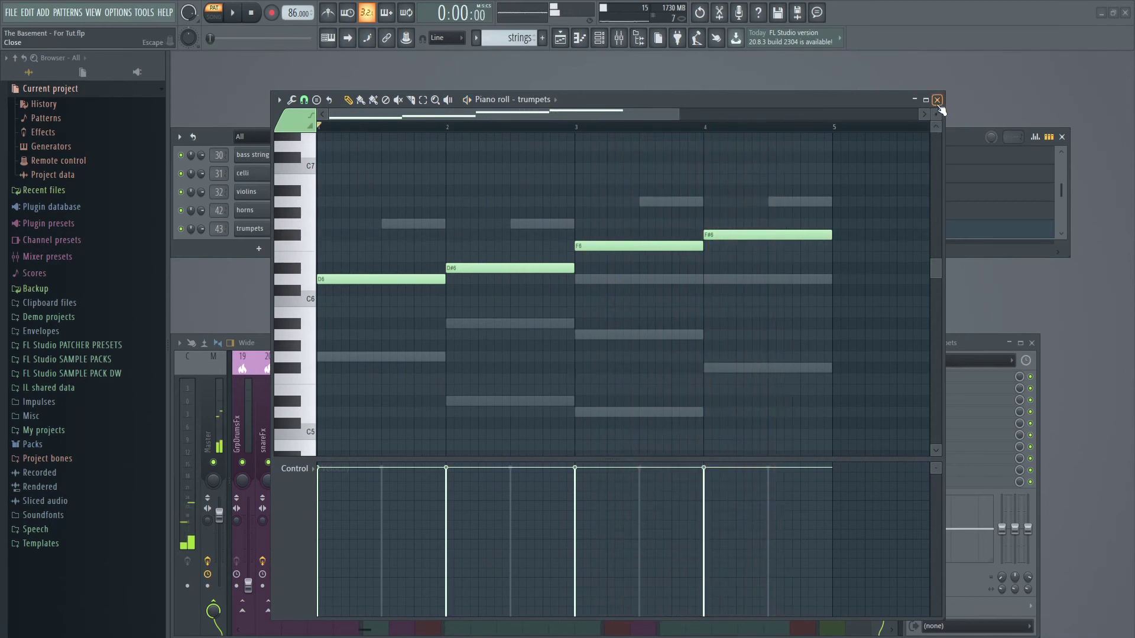
click(938, 101)
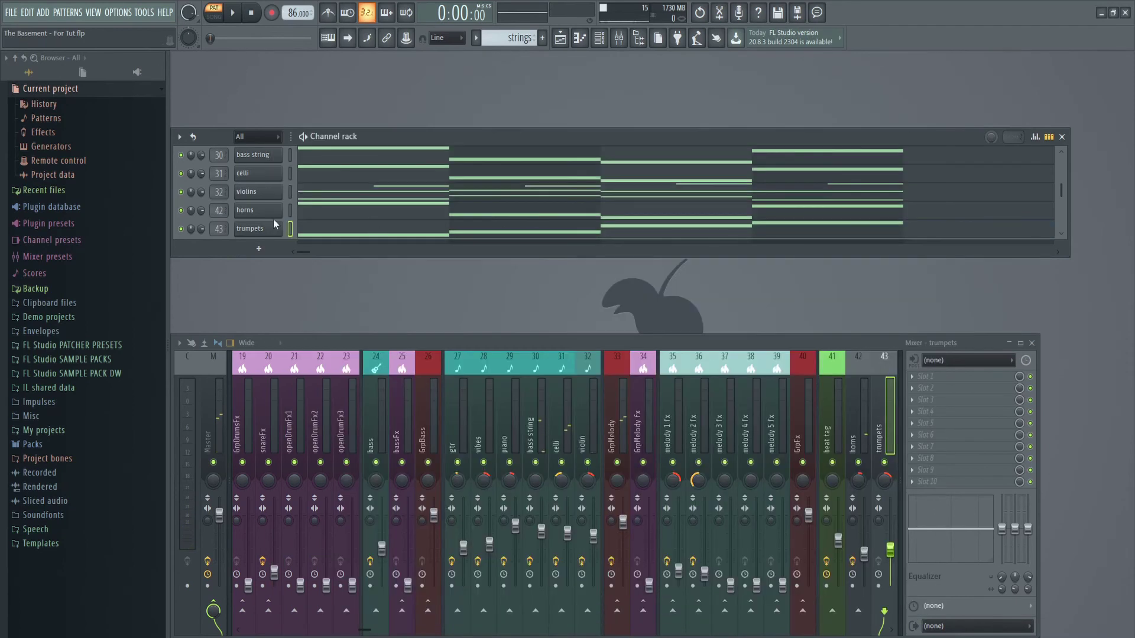
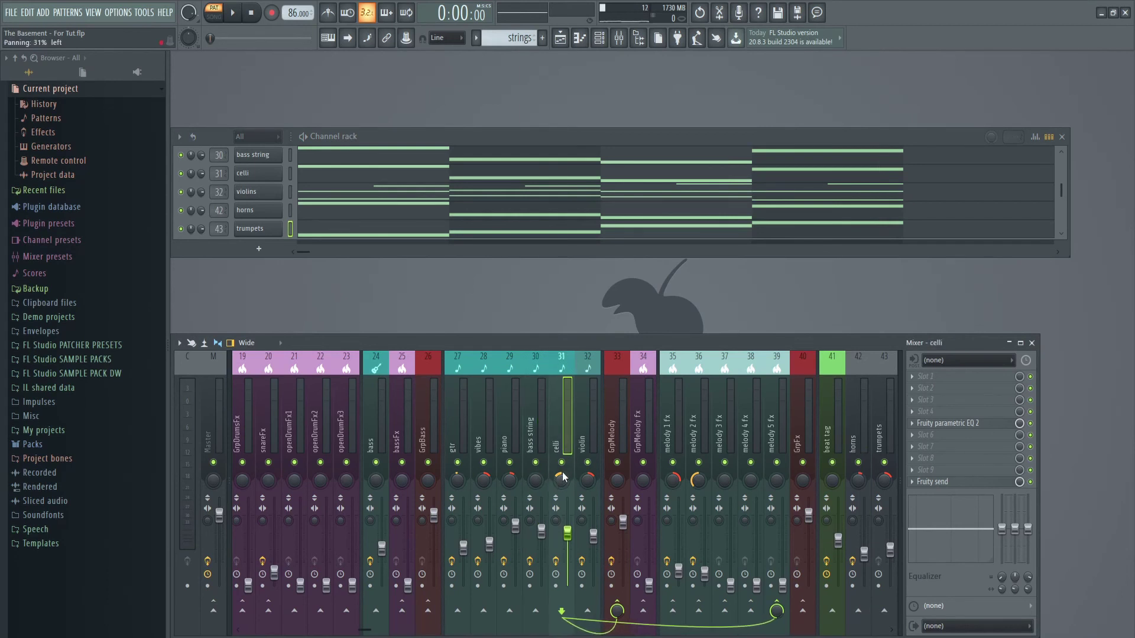
Step: Review the violin, trumpets and horns mixer tracks and look at the trumpets instrument again
click(593, 436)
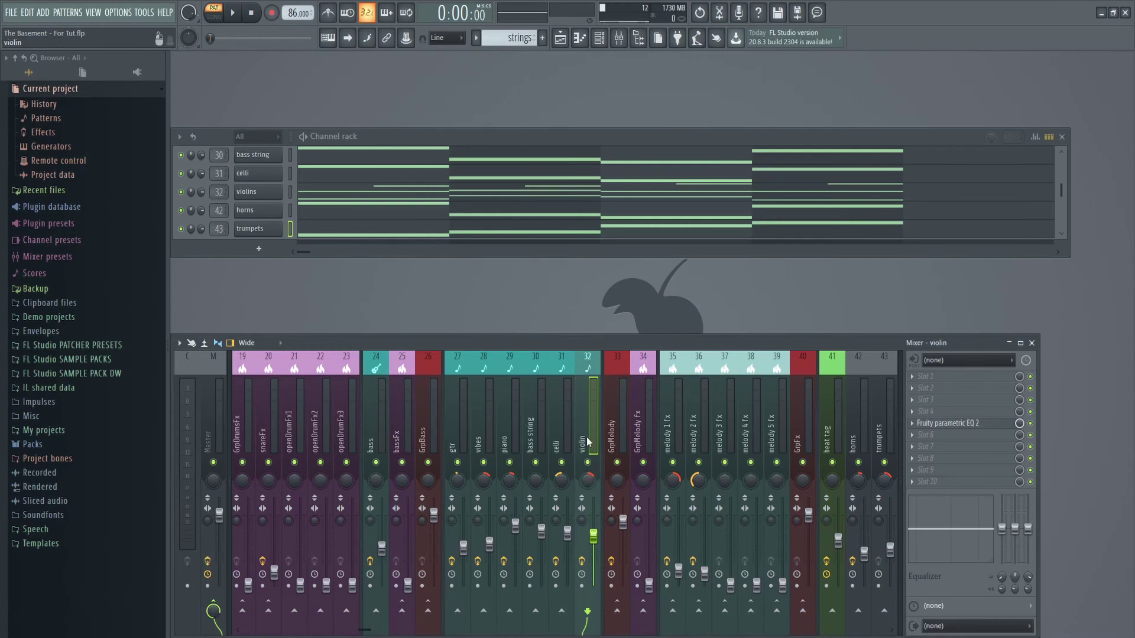
scroll(710, 434, down, 11)
key(F2)
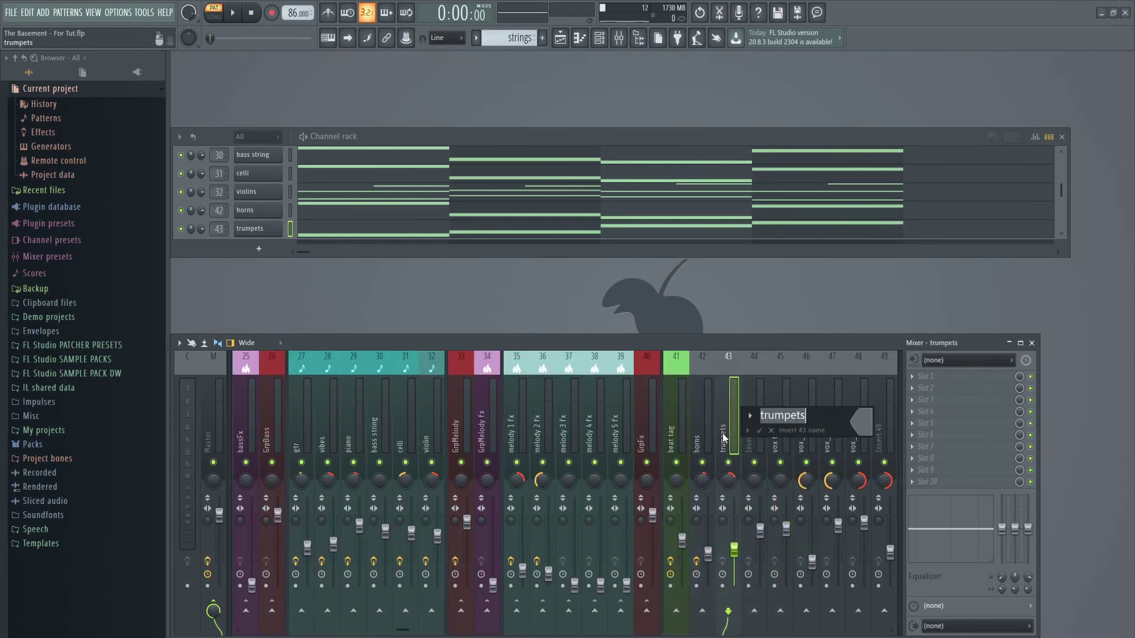
click(702, 427)
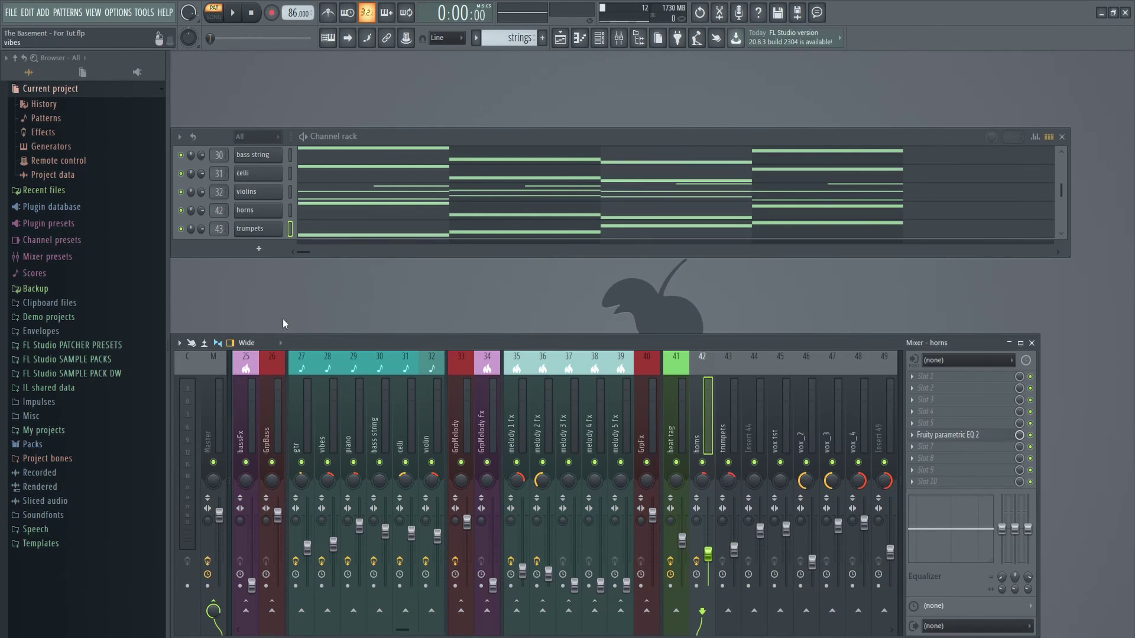
click(256, 229)
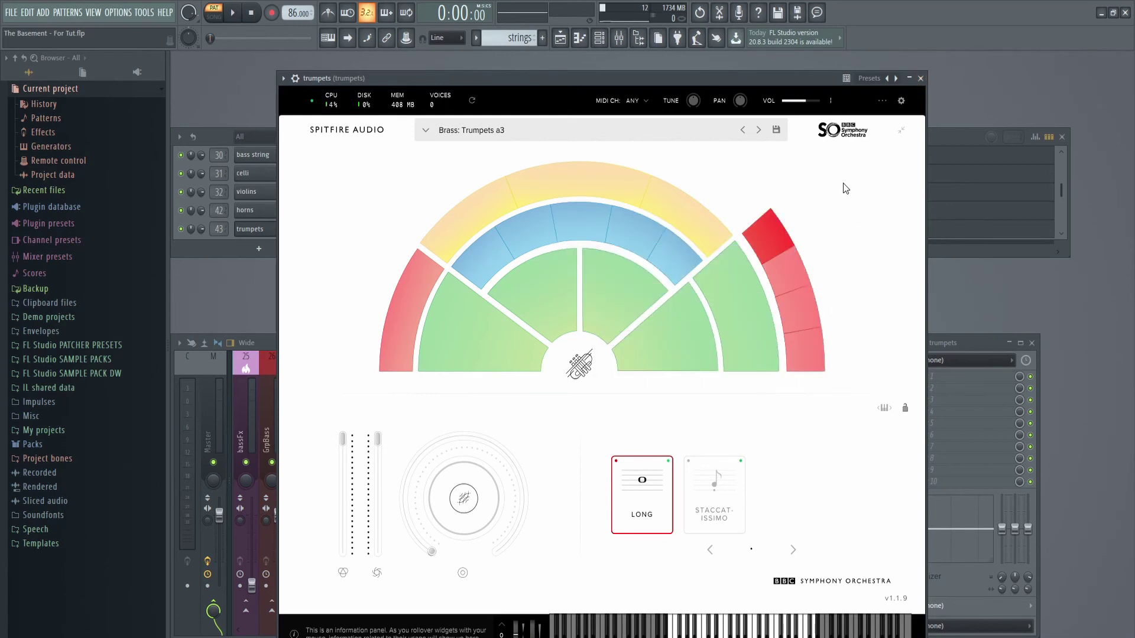
click(921, 78)
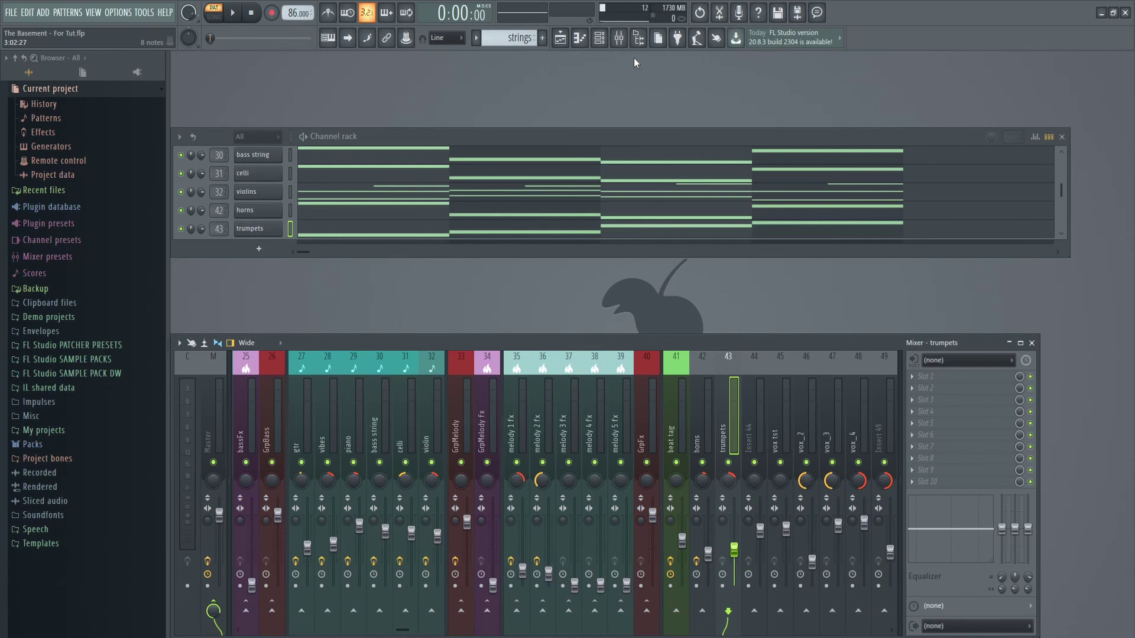
Step: Look over the arrangement in the playlist and examine the Split by channel option for the strings pattern
click(560, 41)
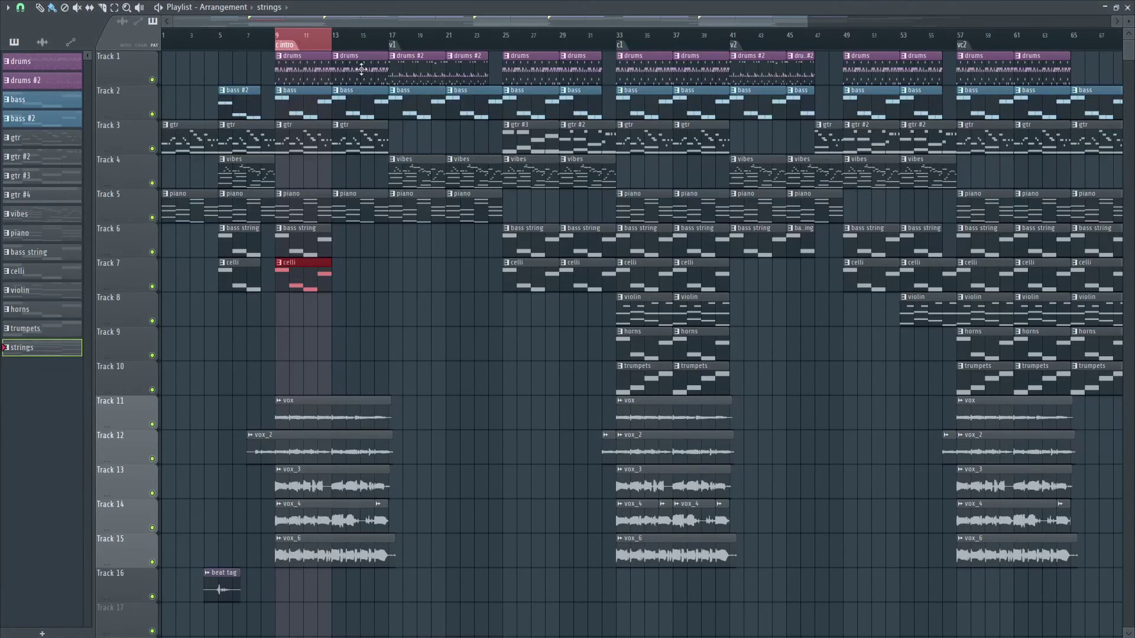
click(1127, 7)
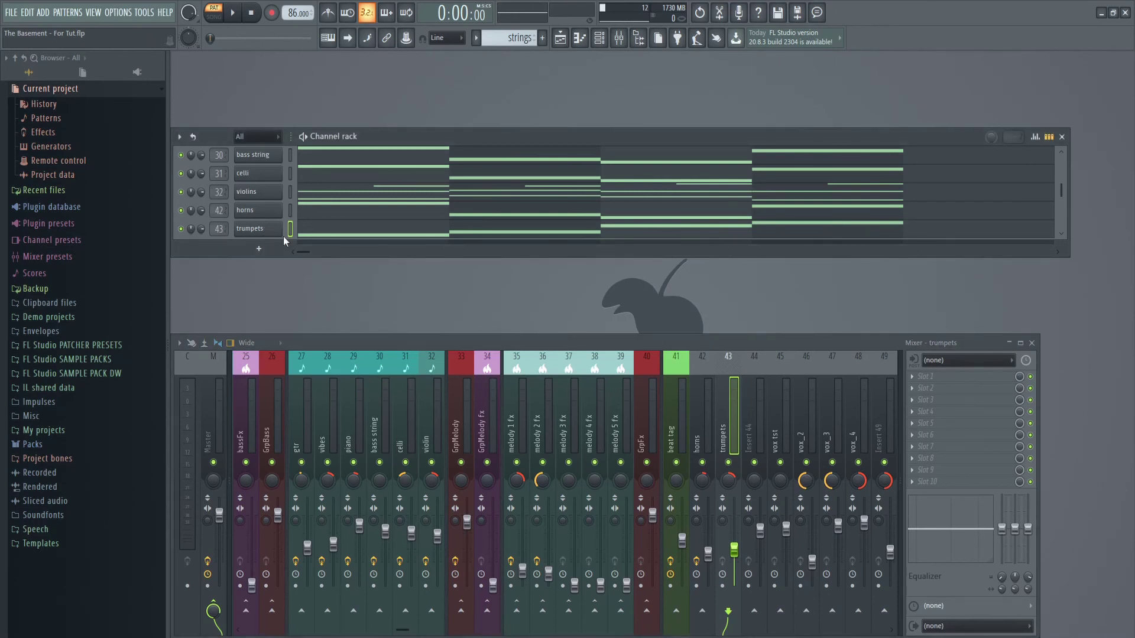
click(561, 38)
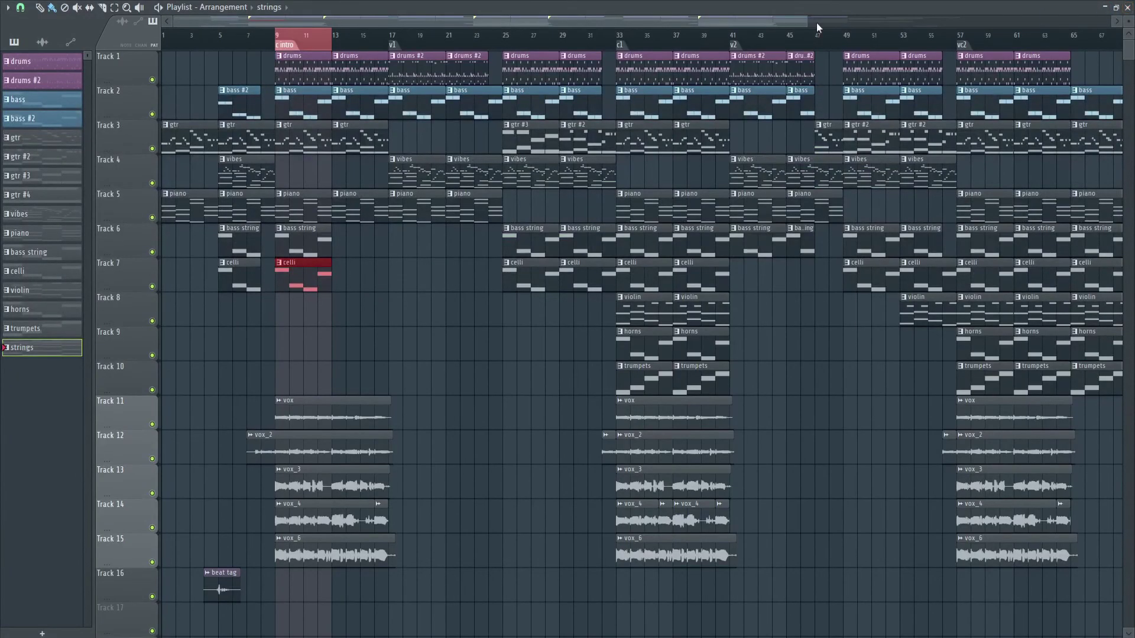
click(1127, 7)
click(516, 40)
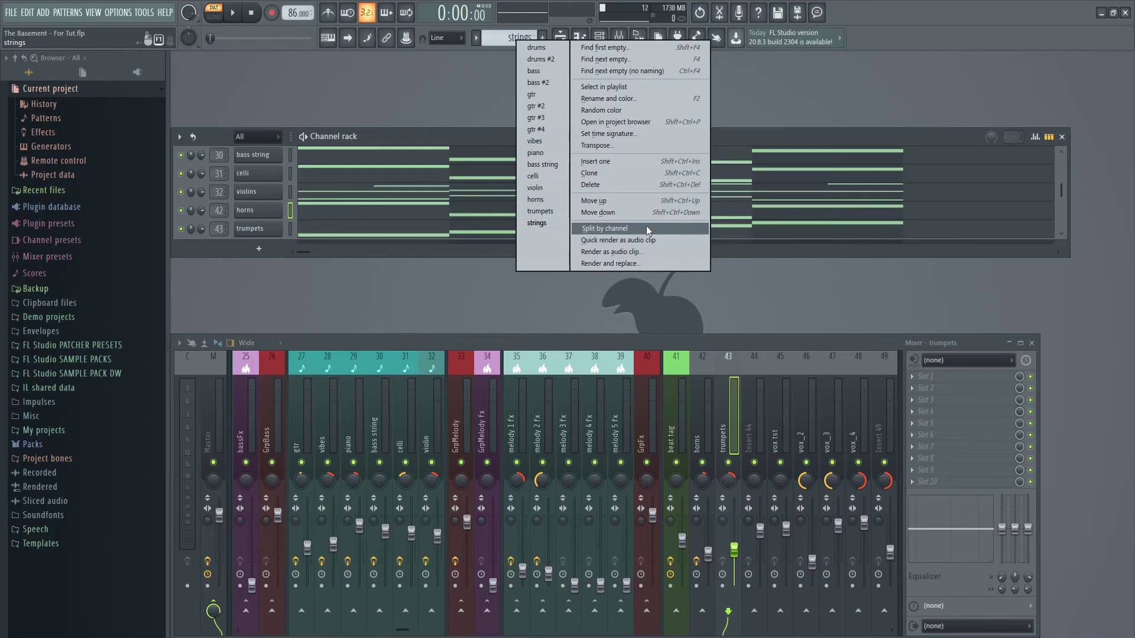
click(484, 134)
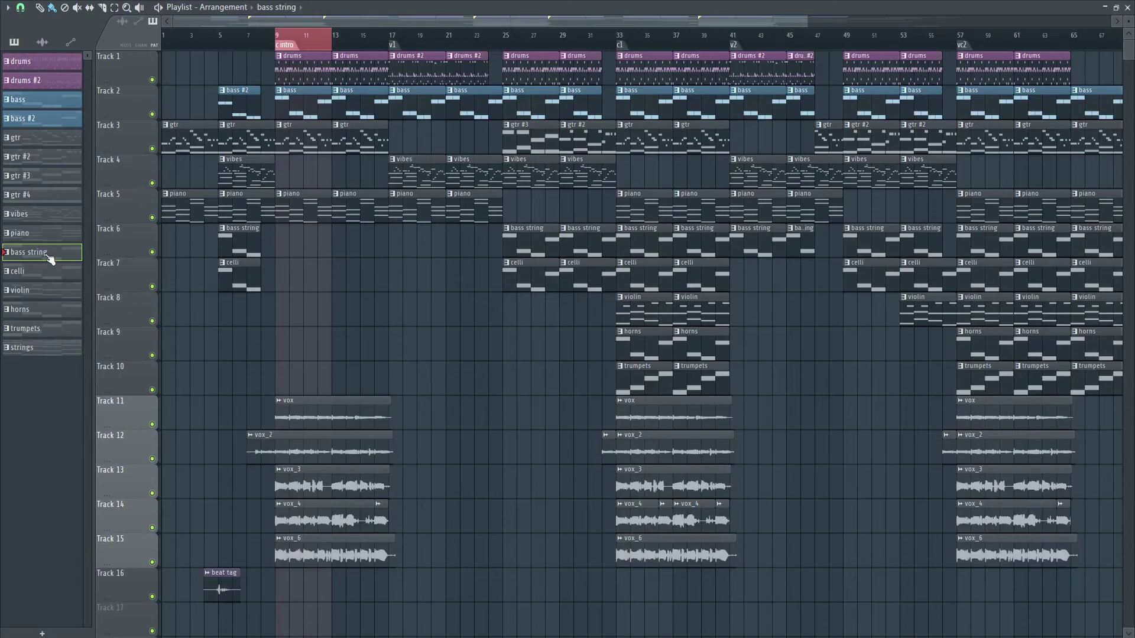
Step: Place the bass string, celli, violin, horns and trumpets patterns at bar 9 on Tracks 6 to 10
drag(49, 252, 273, 246)
drag(45, 273, 279, 274)
drag(33, 291, 277, 310)
drag(24, 310, 276, 354)
drag(23, 329, 278, 378)
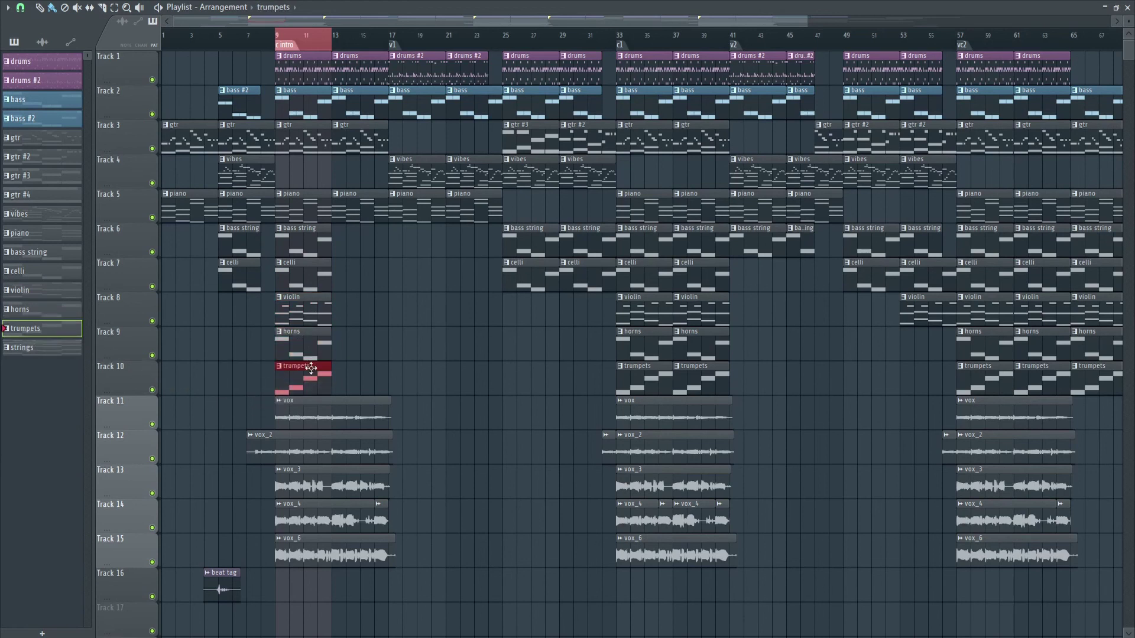
Step: Try deleting the trumpets and horns clips at bar 9, and undo both deletions
right_click(324, 386)
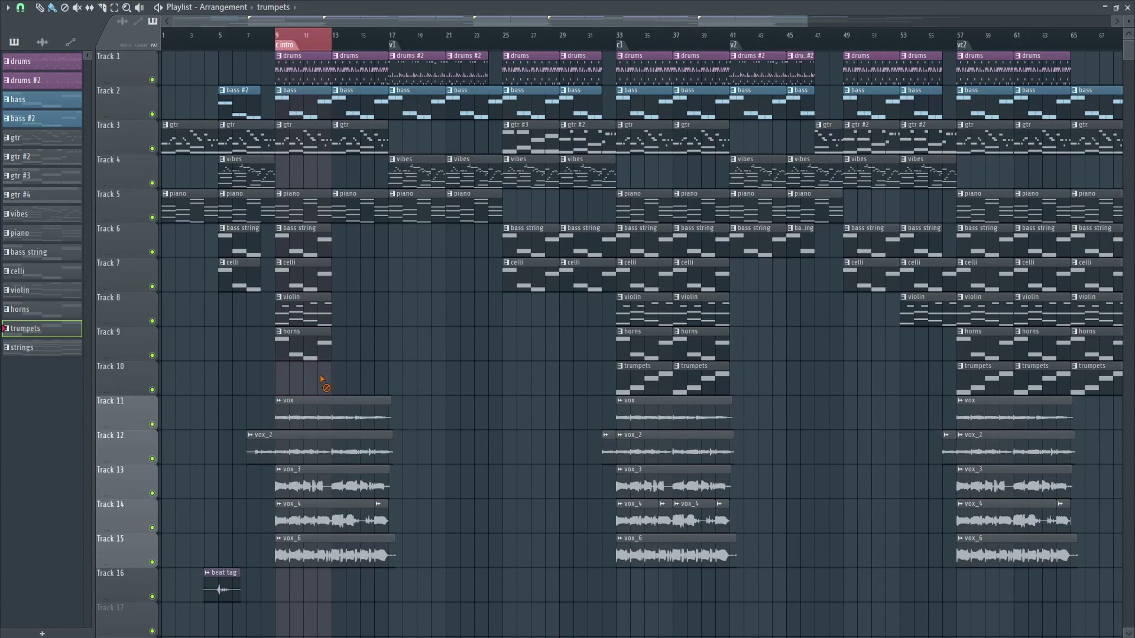
right_click(312, 353)
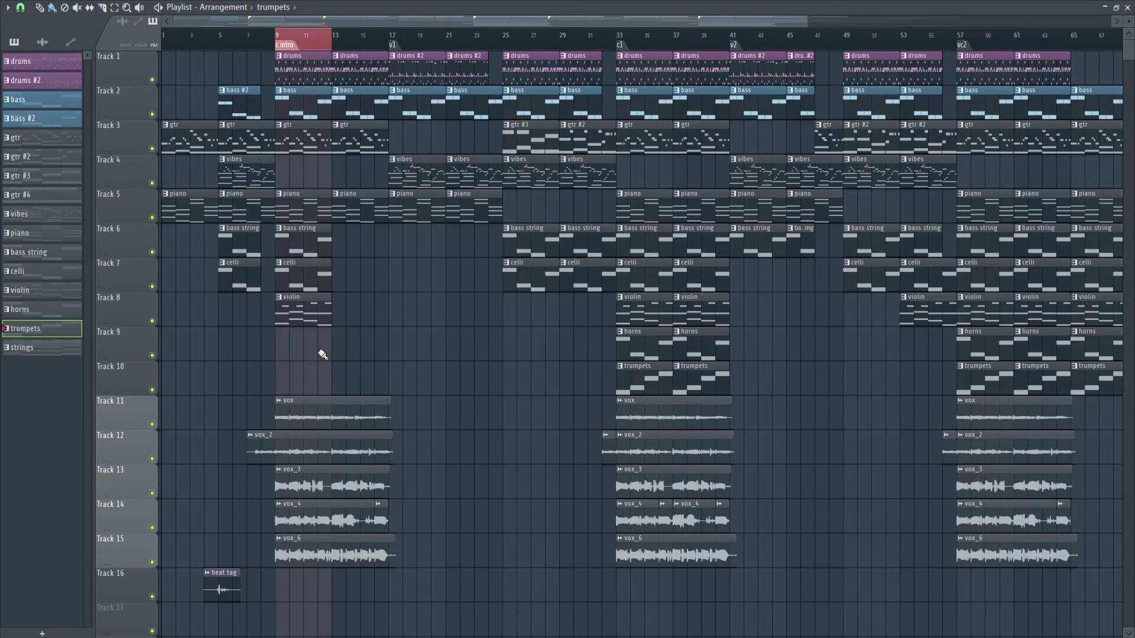
key(ctrl+z)
key(ctrl+z)
Step: Repeat the five string and brass clips at bar 13 on Tracks 6 to 10, undoing the trial deletions of celli and violin
drag(362, 395, 351, 244)
right_click(358, 278)
right_click(360, 312)
key(ctrl+z)
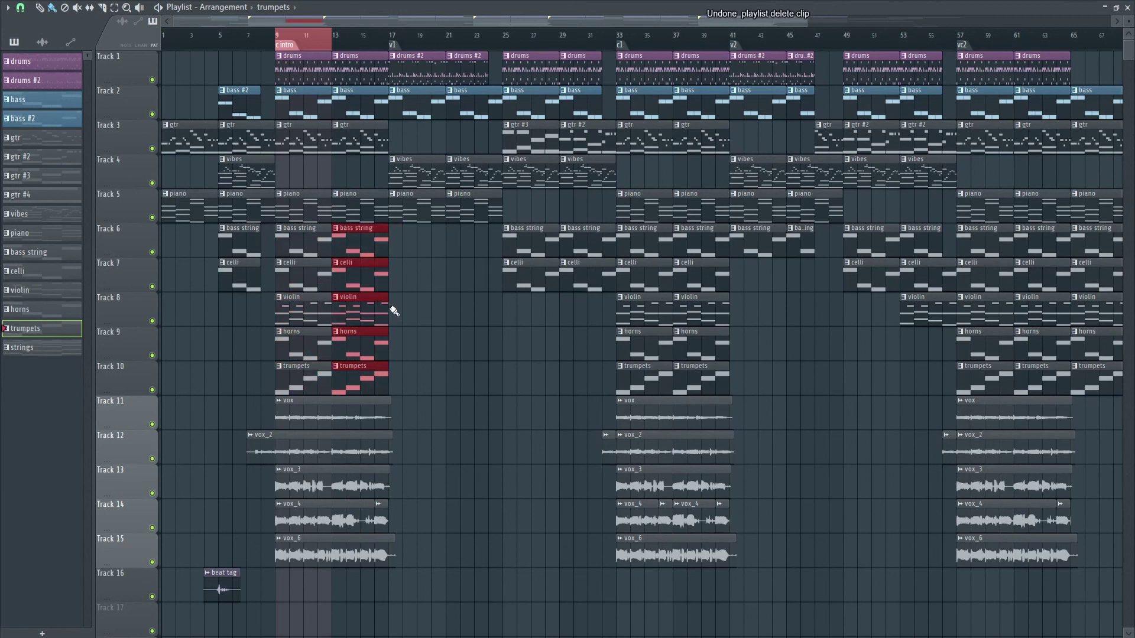
Step: Clear the time selection at bar 9 and play the arrangement from bar 8
click(281, 41)
click(262, 35)
key(space)
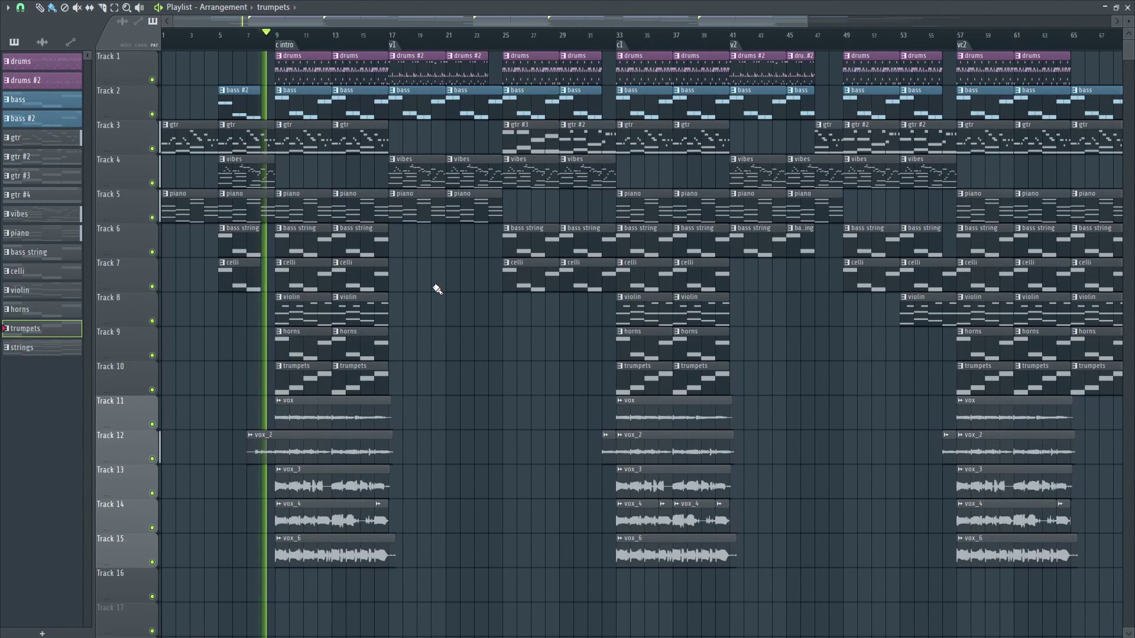